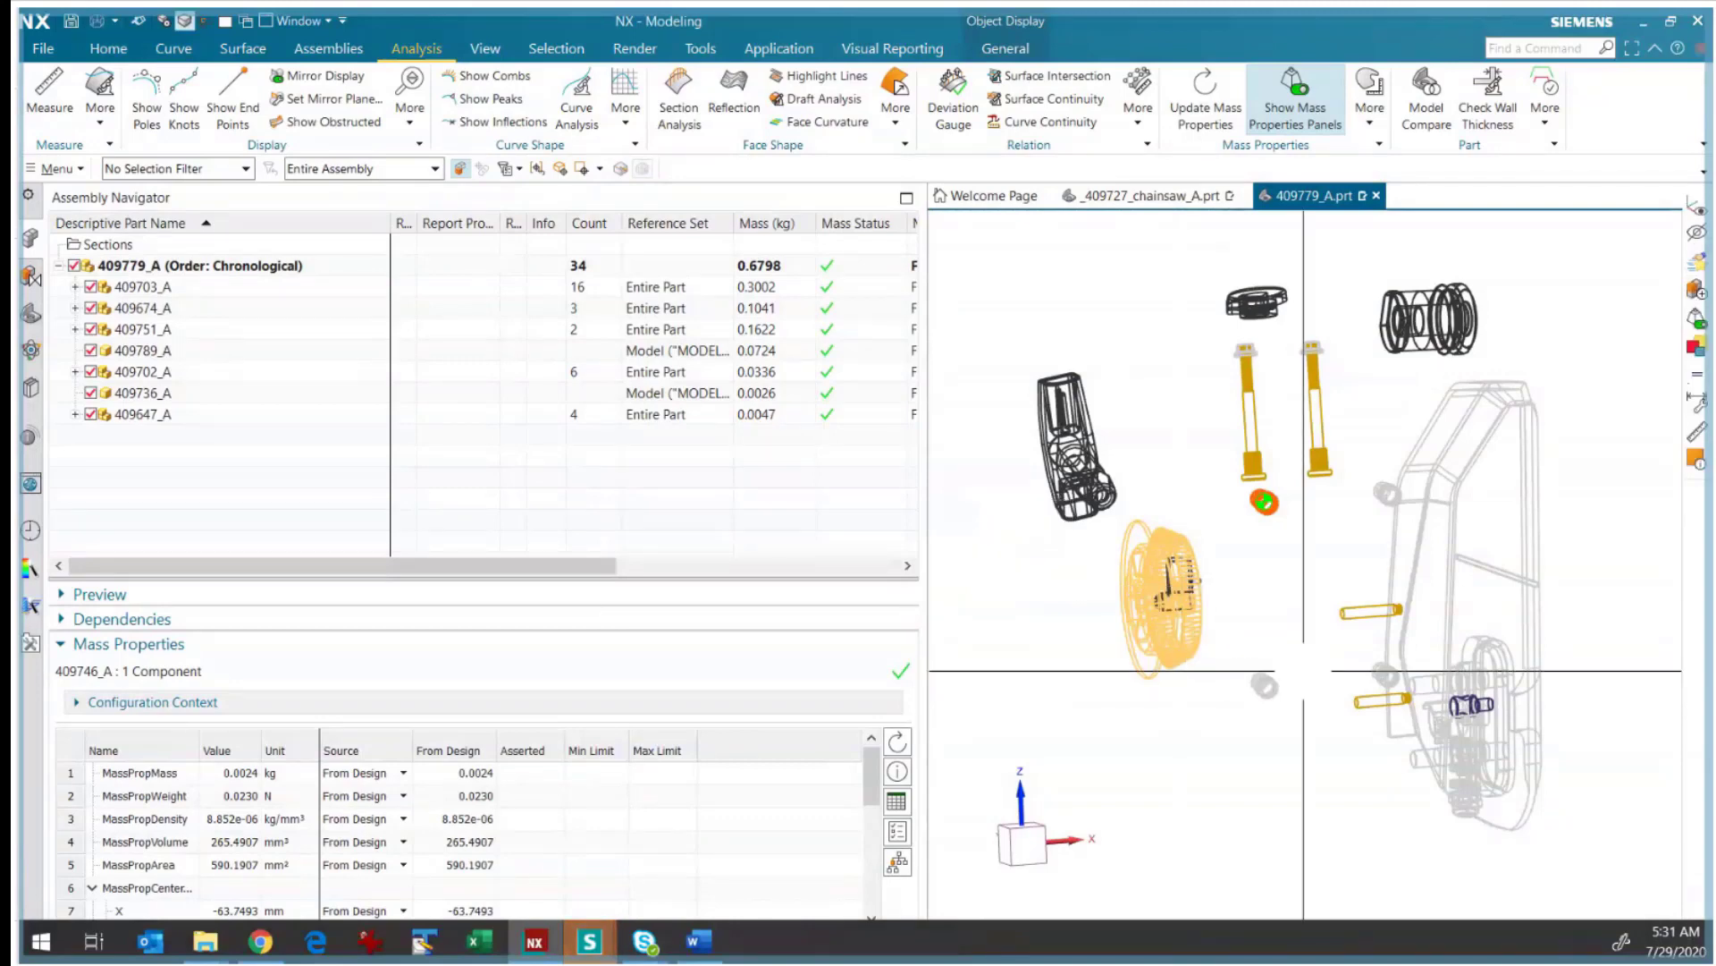
- Add the second small ring below the bolts to the selection, view the combined mass properties, and clear the selection
click(1265, 684)
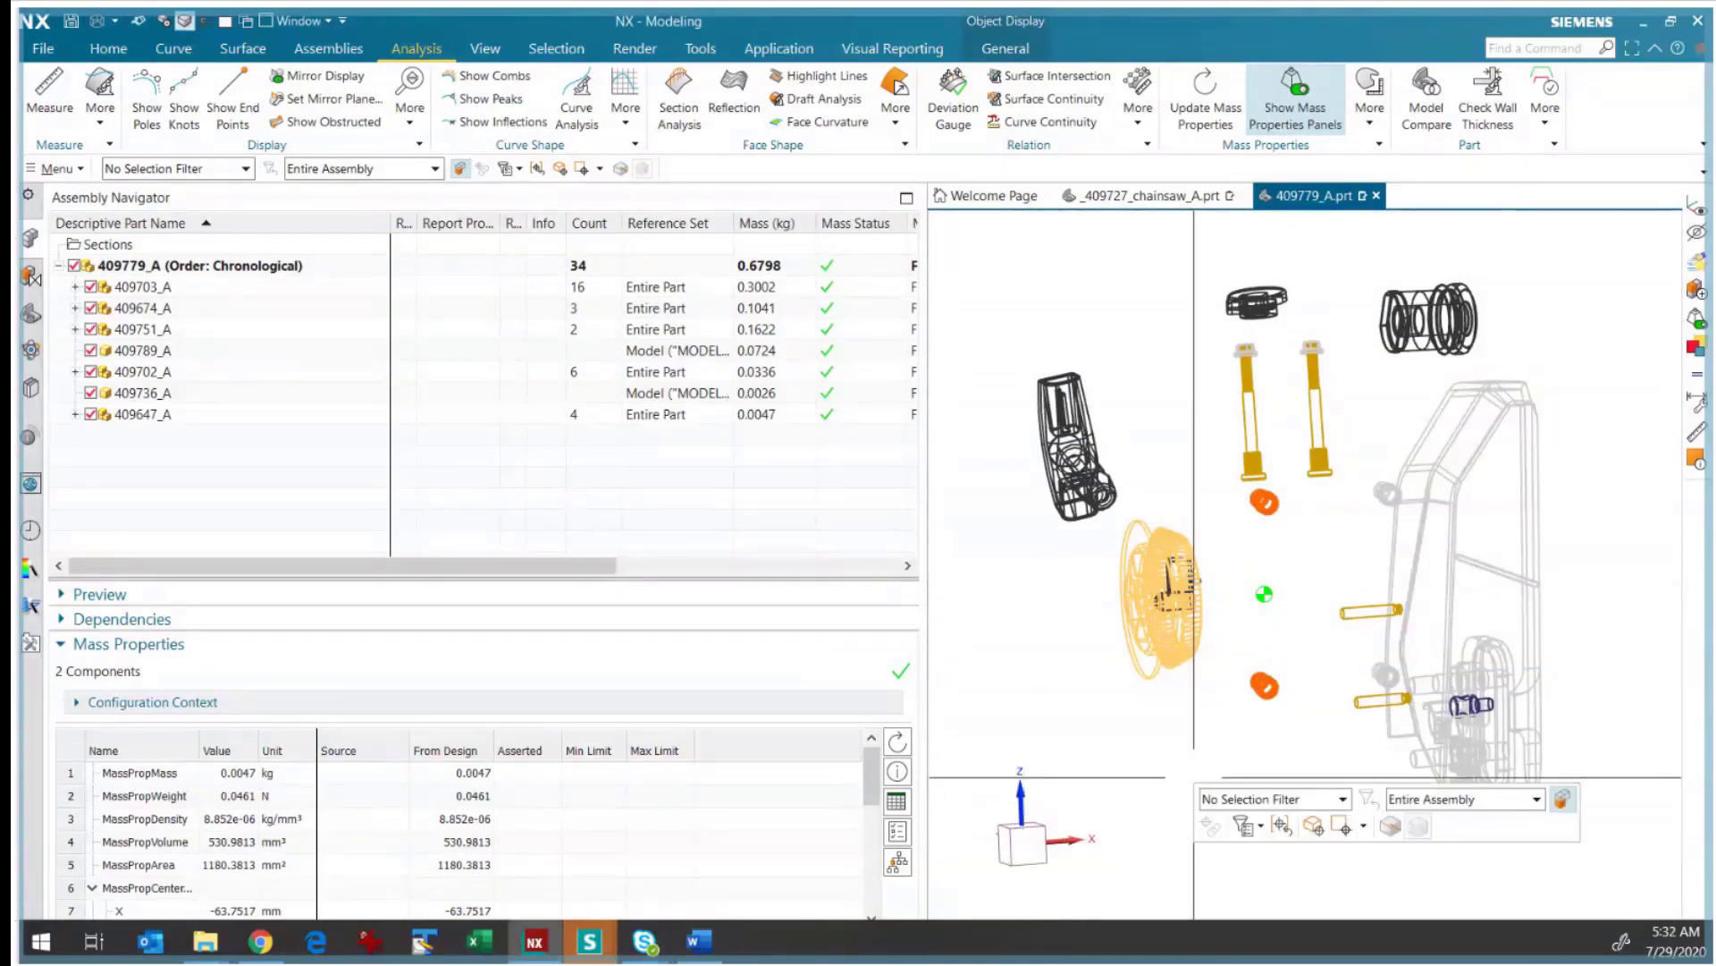
key(Escape)
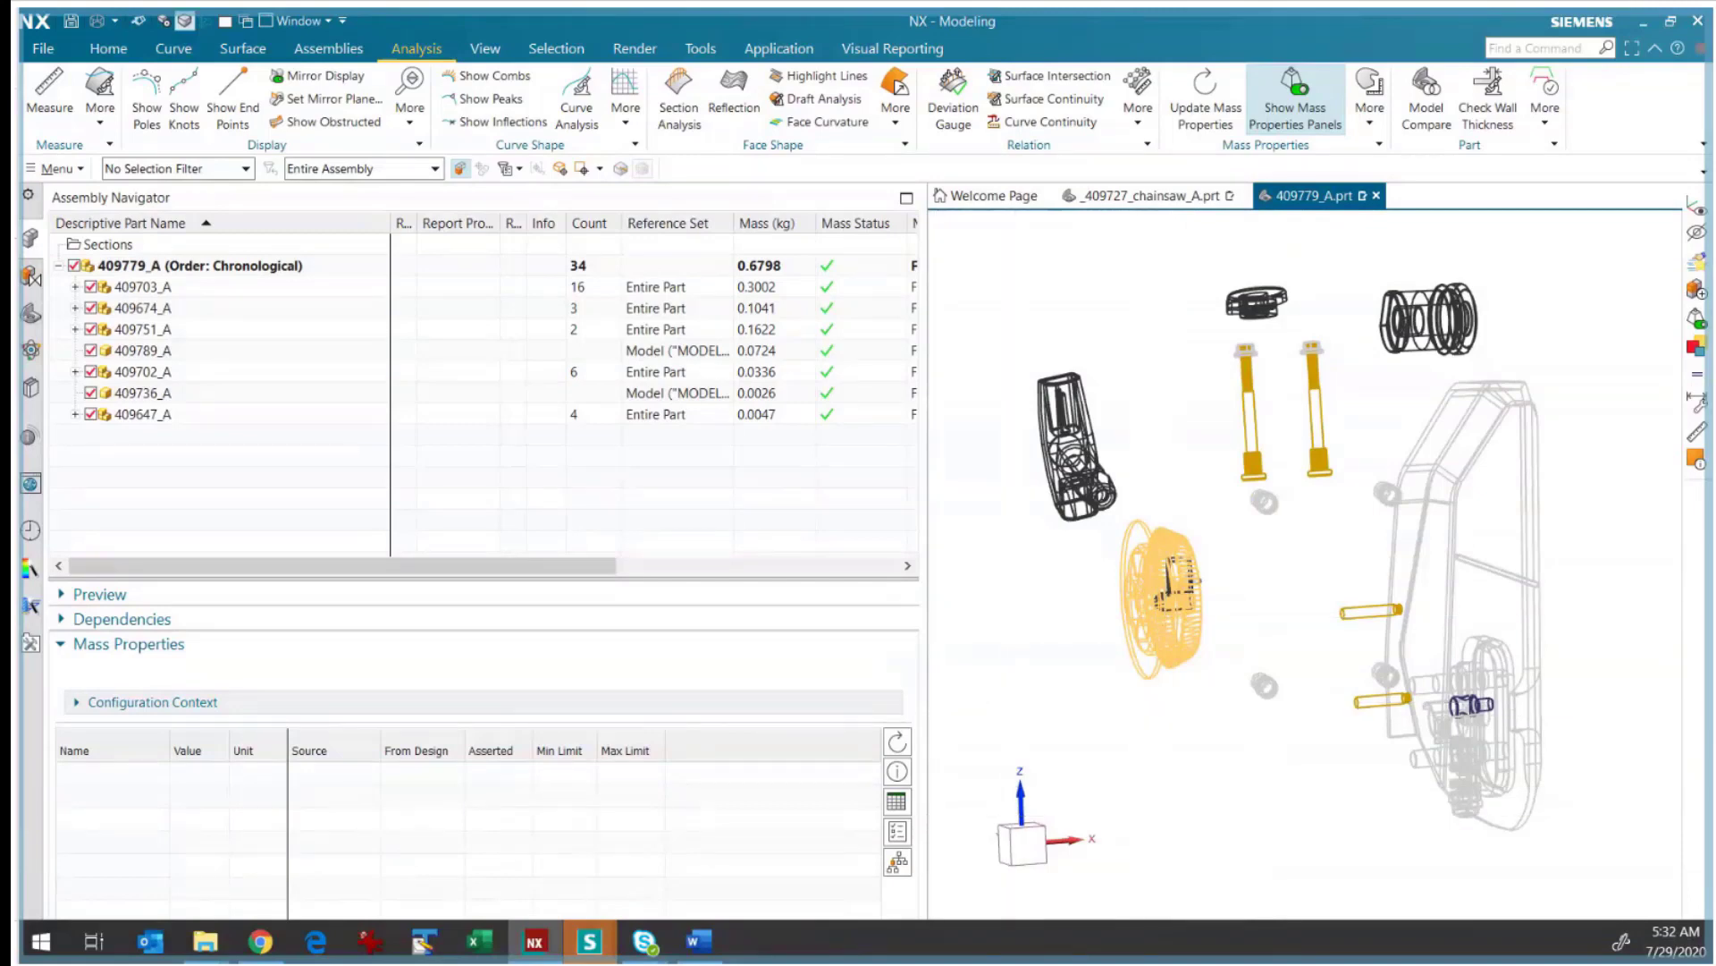
- Measure the solid body in 409704_A, set its center of mass result to associative, and leave the measurement without saving it
click(49, 94)
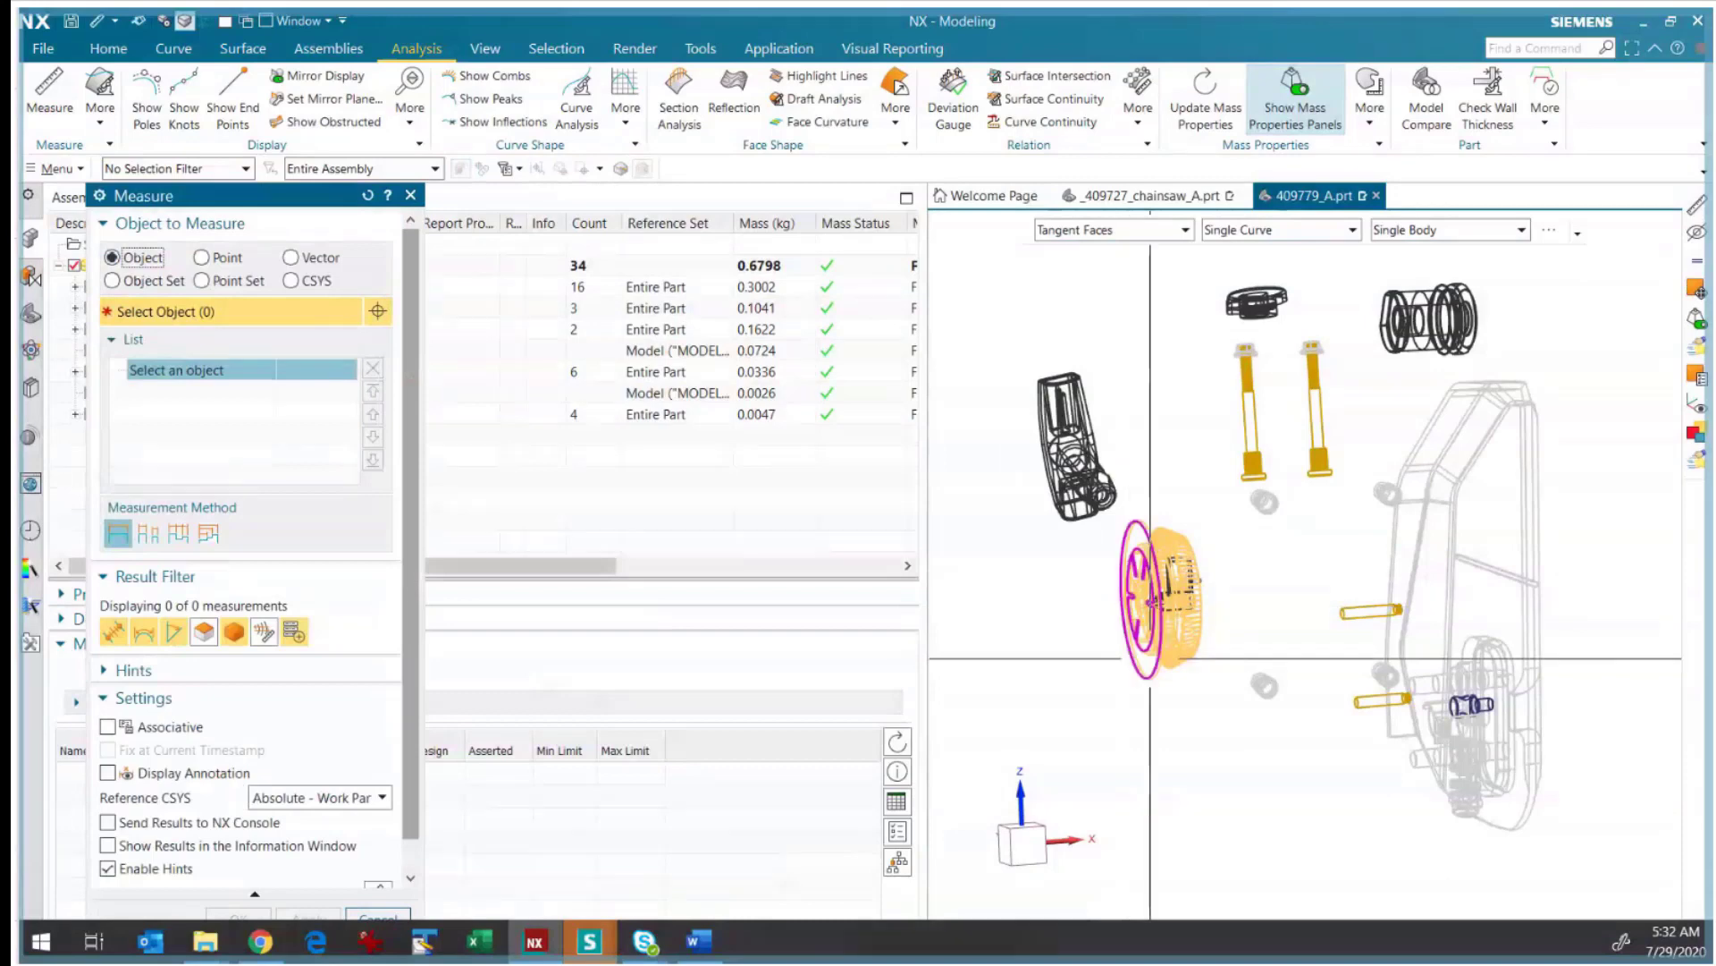
click(1151, 659)
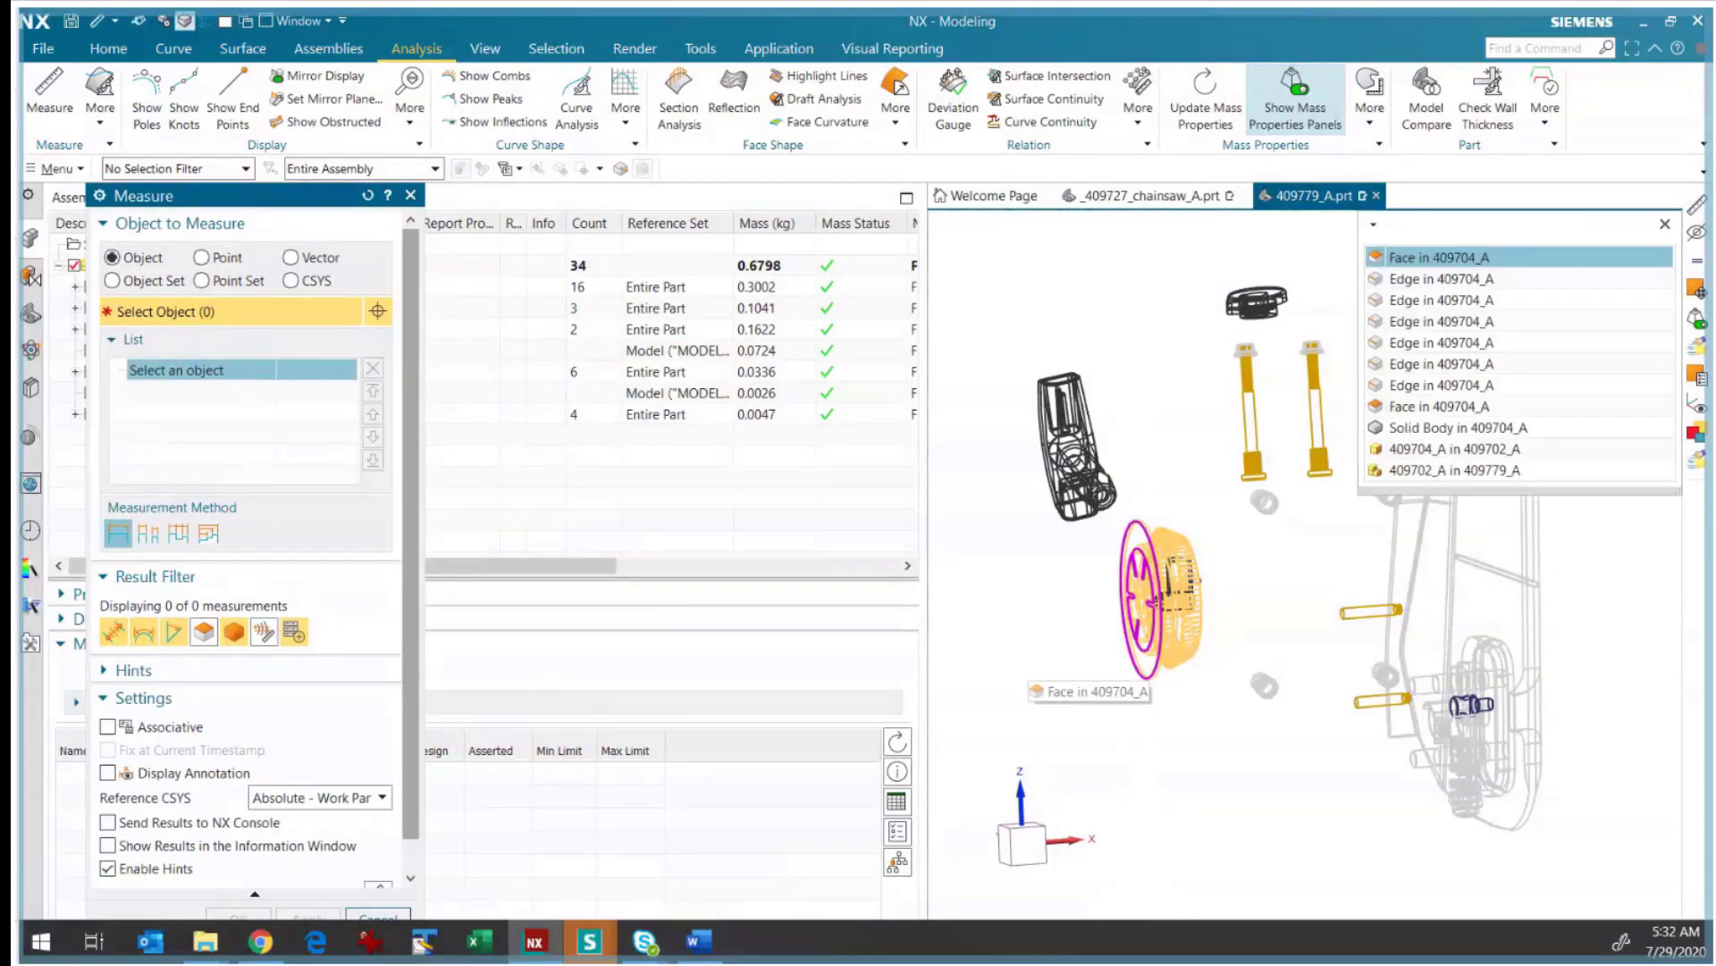
click(1439, 394)
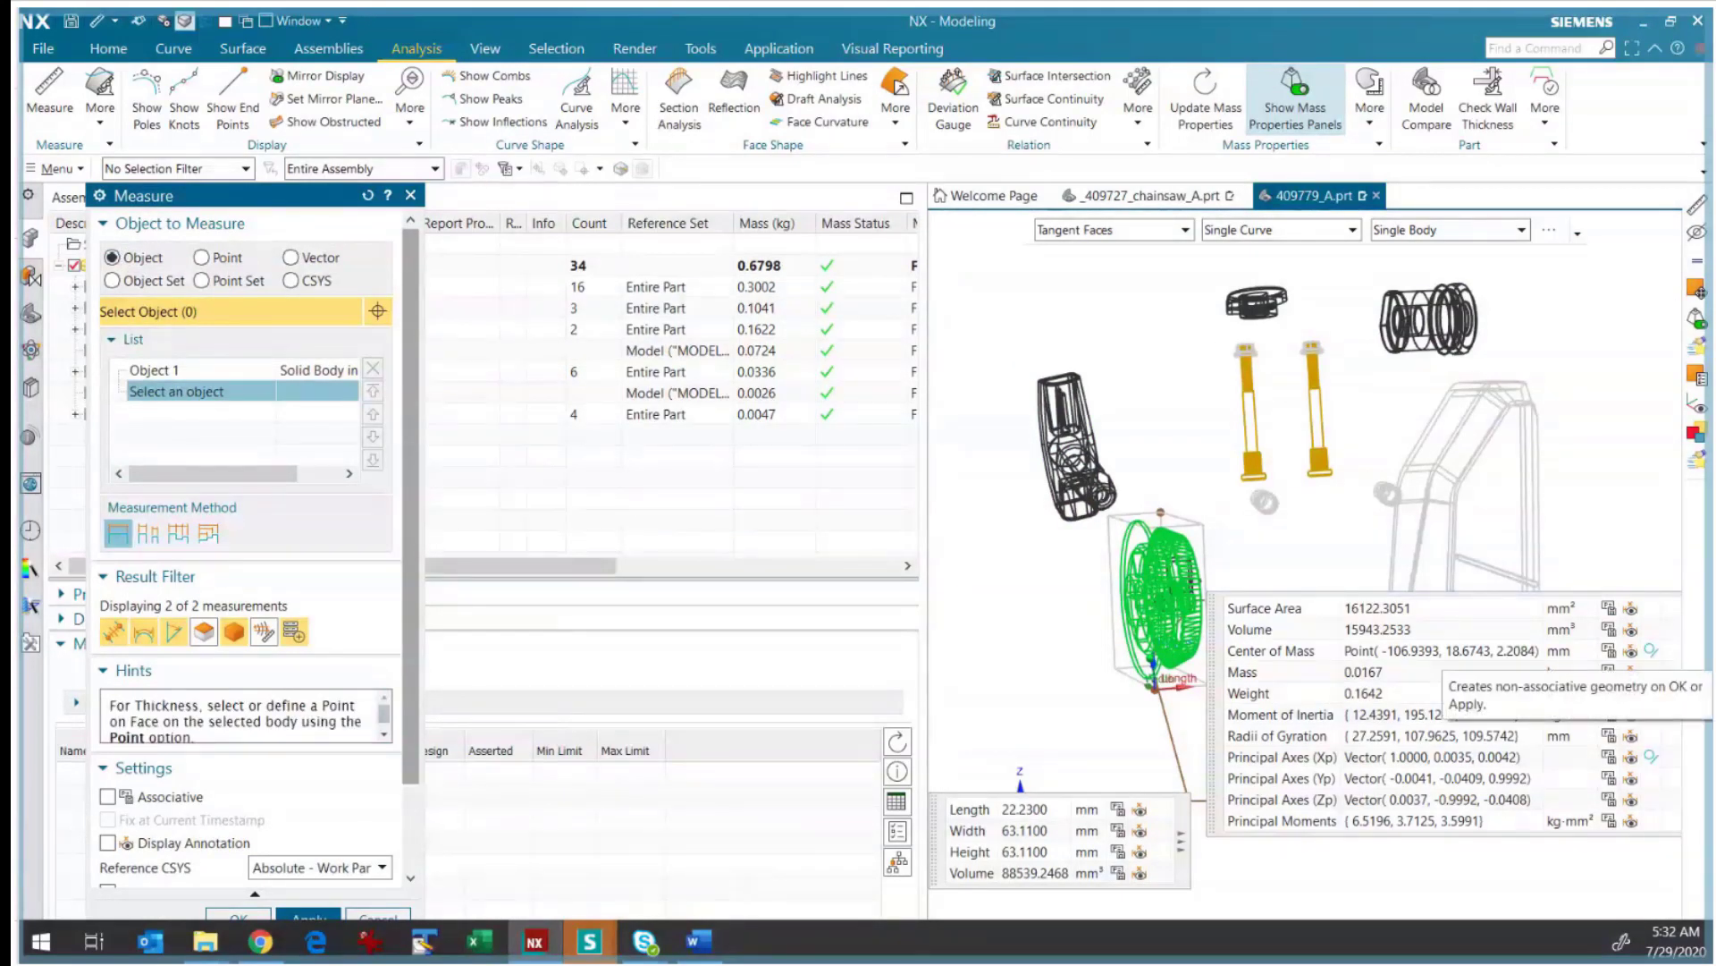
click(1609, 651)
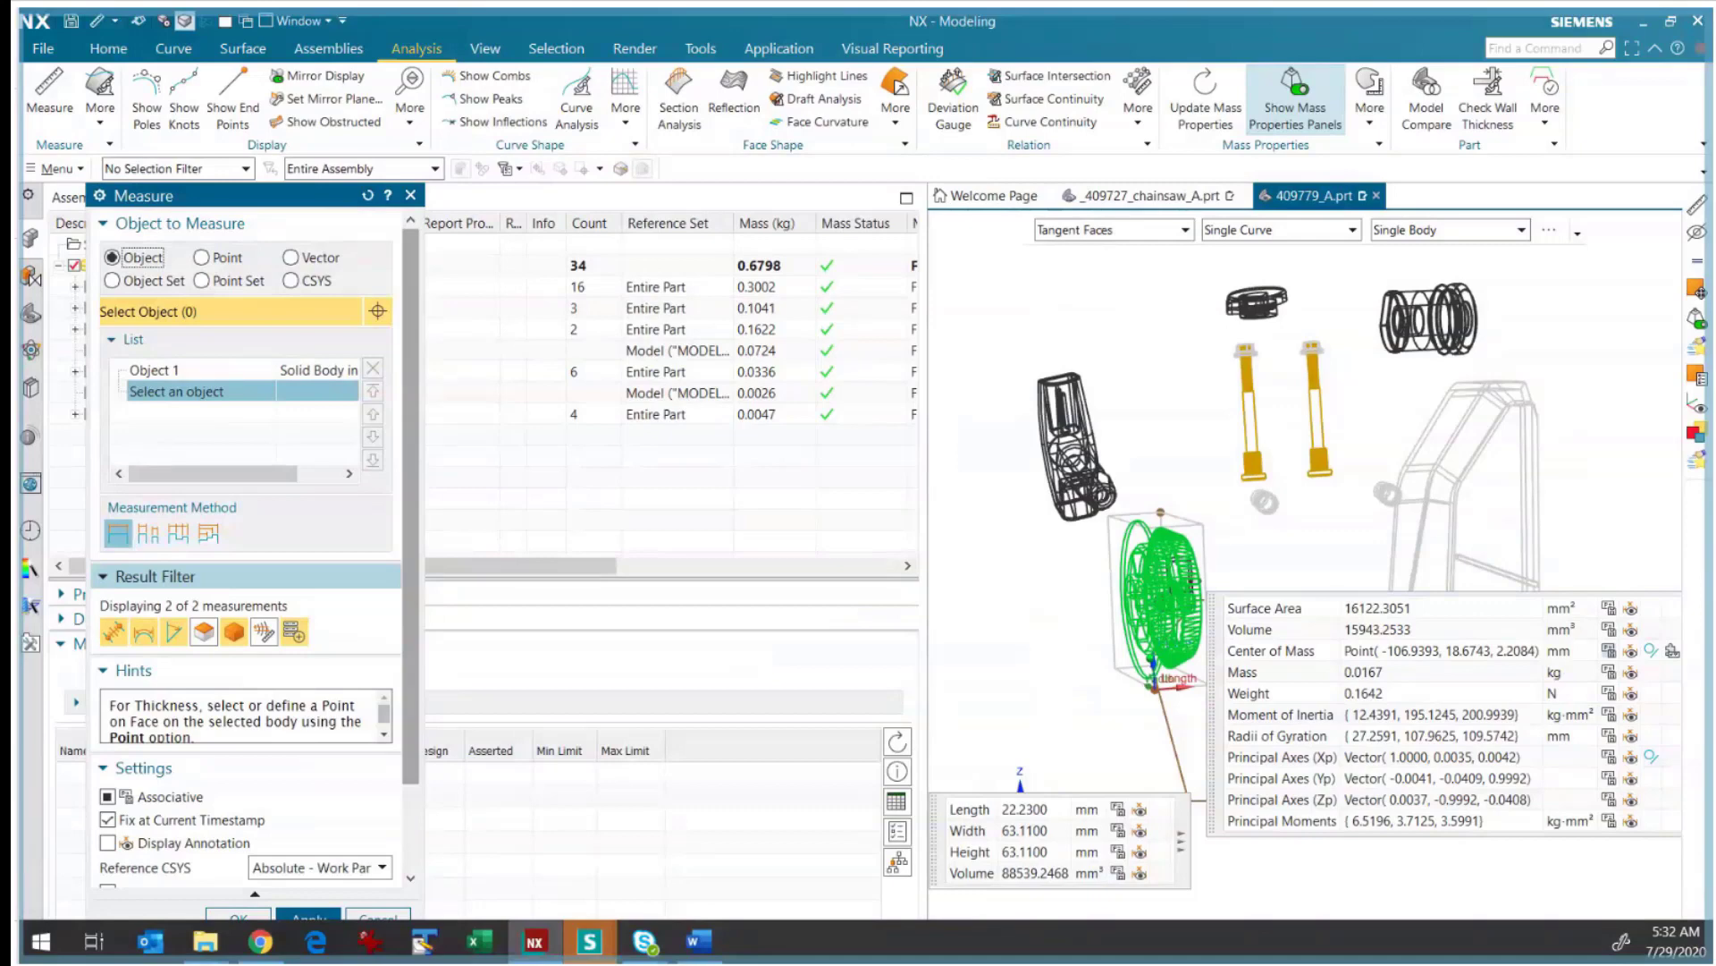
click(378, 916)
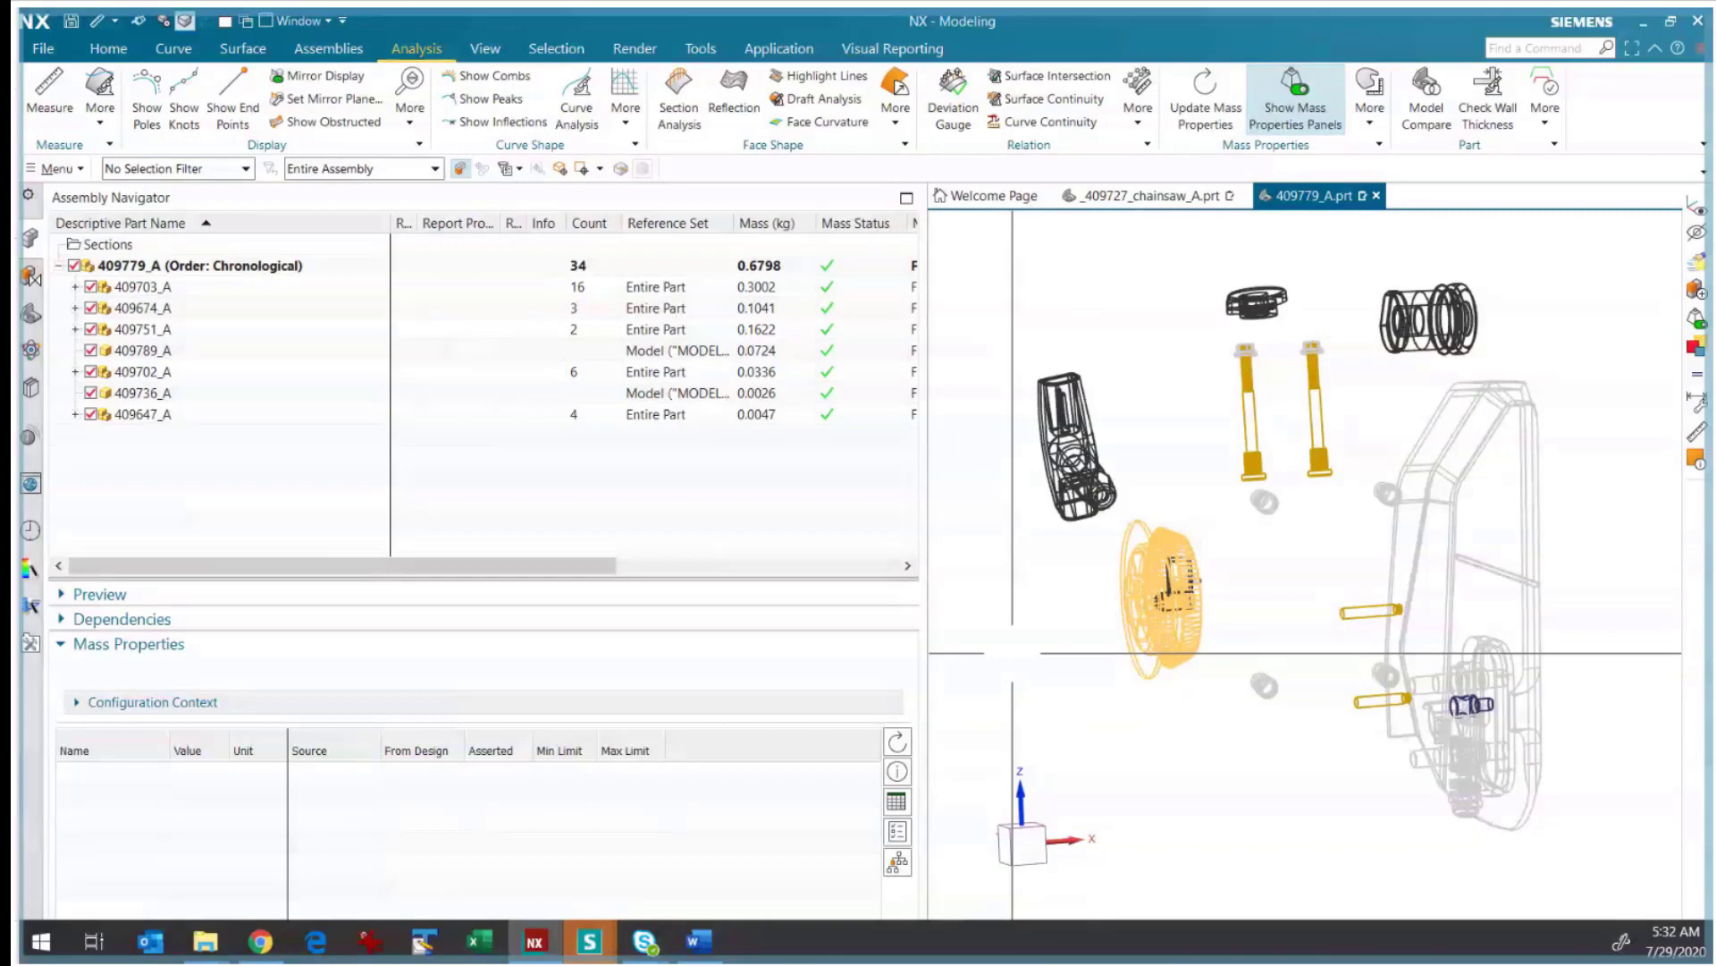
- Switch to the _409727_chainsaw_A assembly, update the mass properties of subassembly 409663_A, and clear the selection
click(1147, 195)
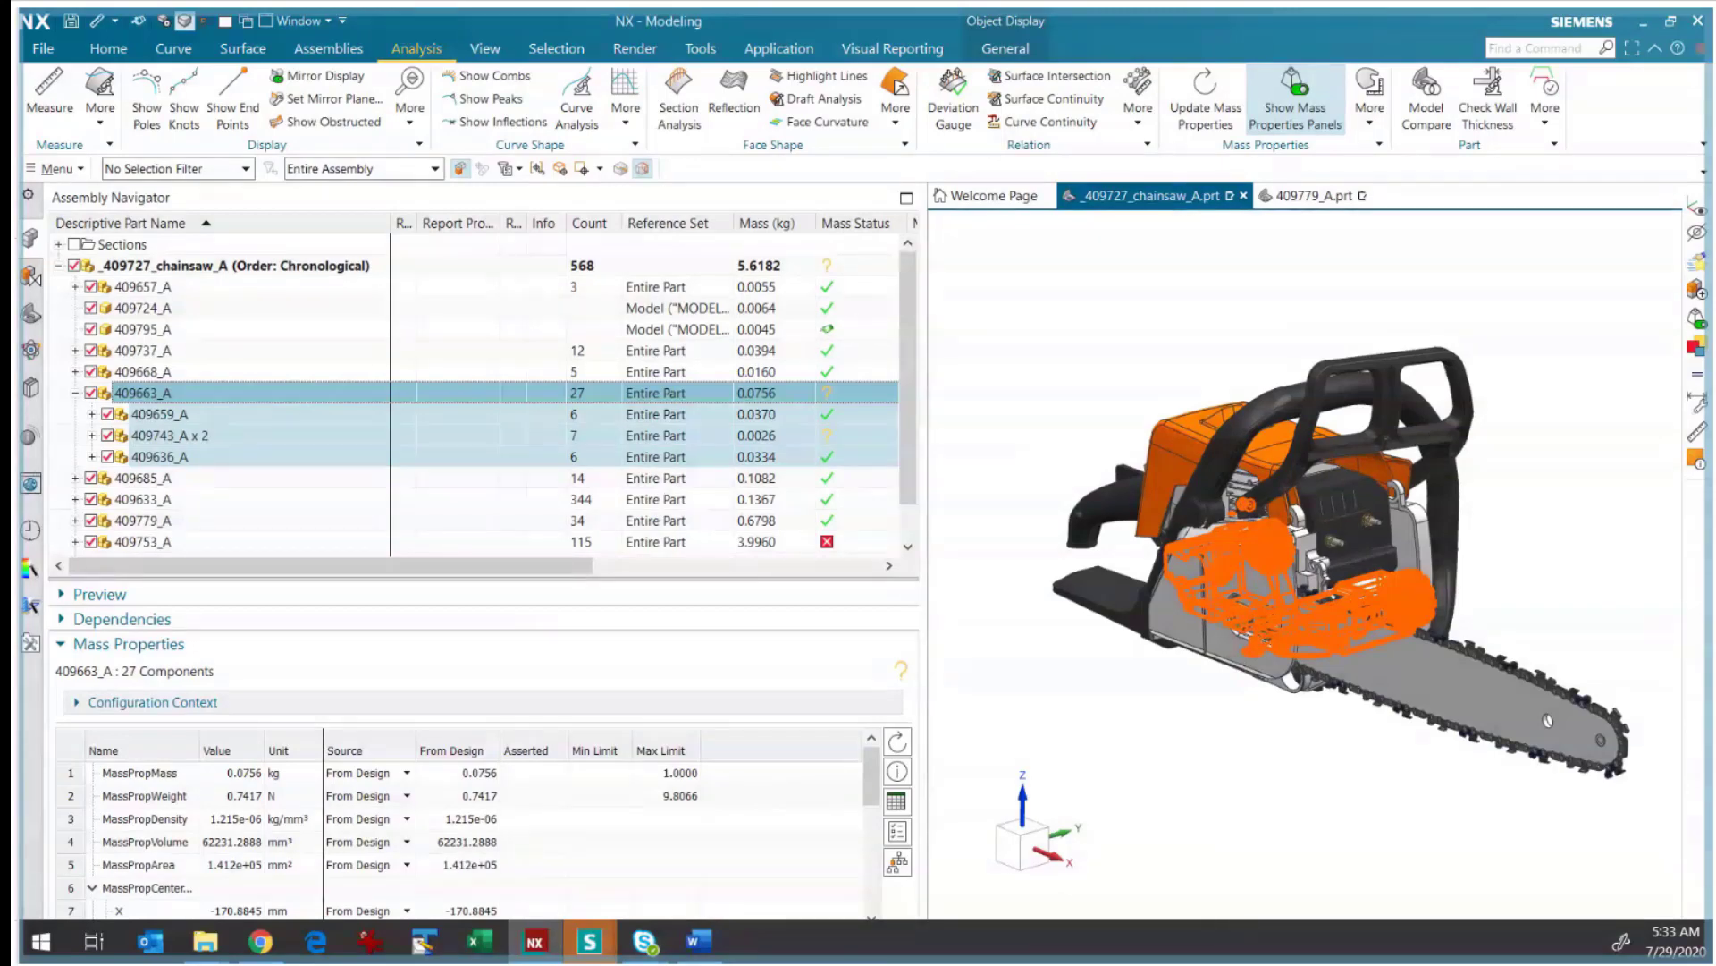
key(Left)
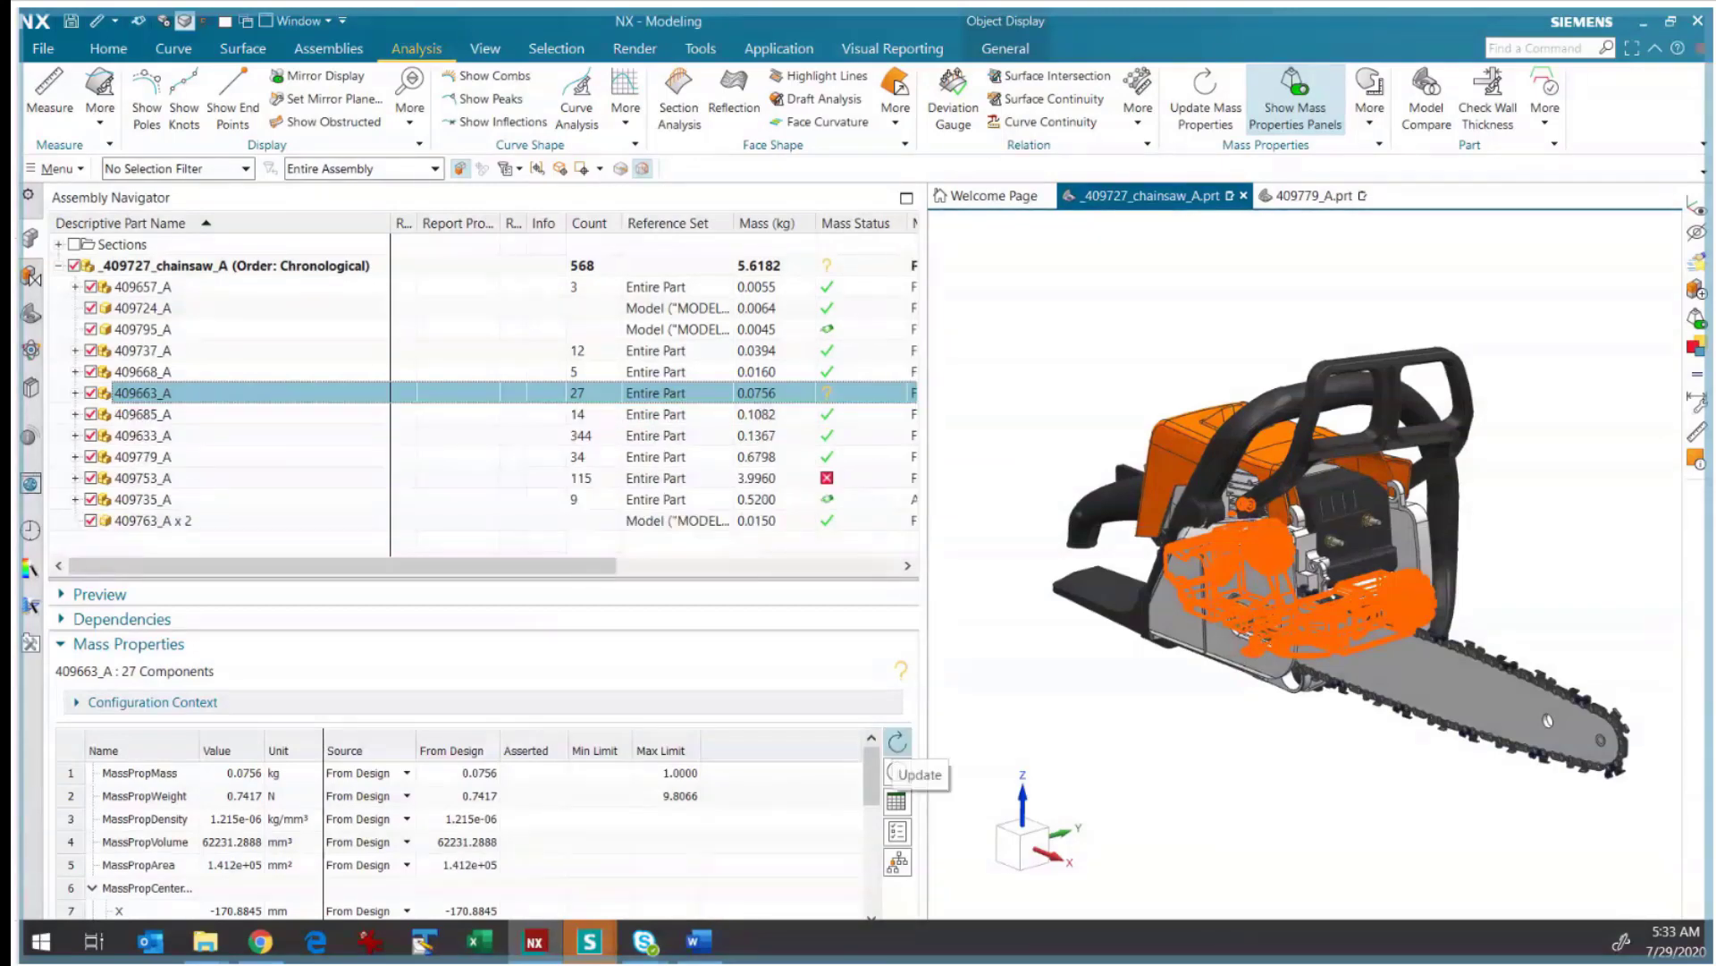
click(897, 741)
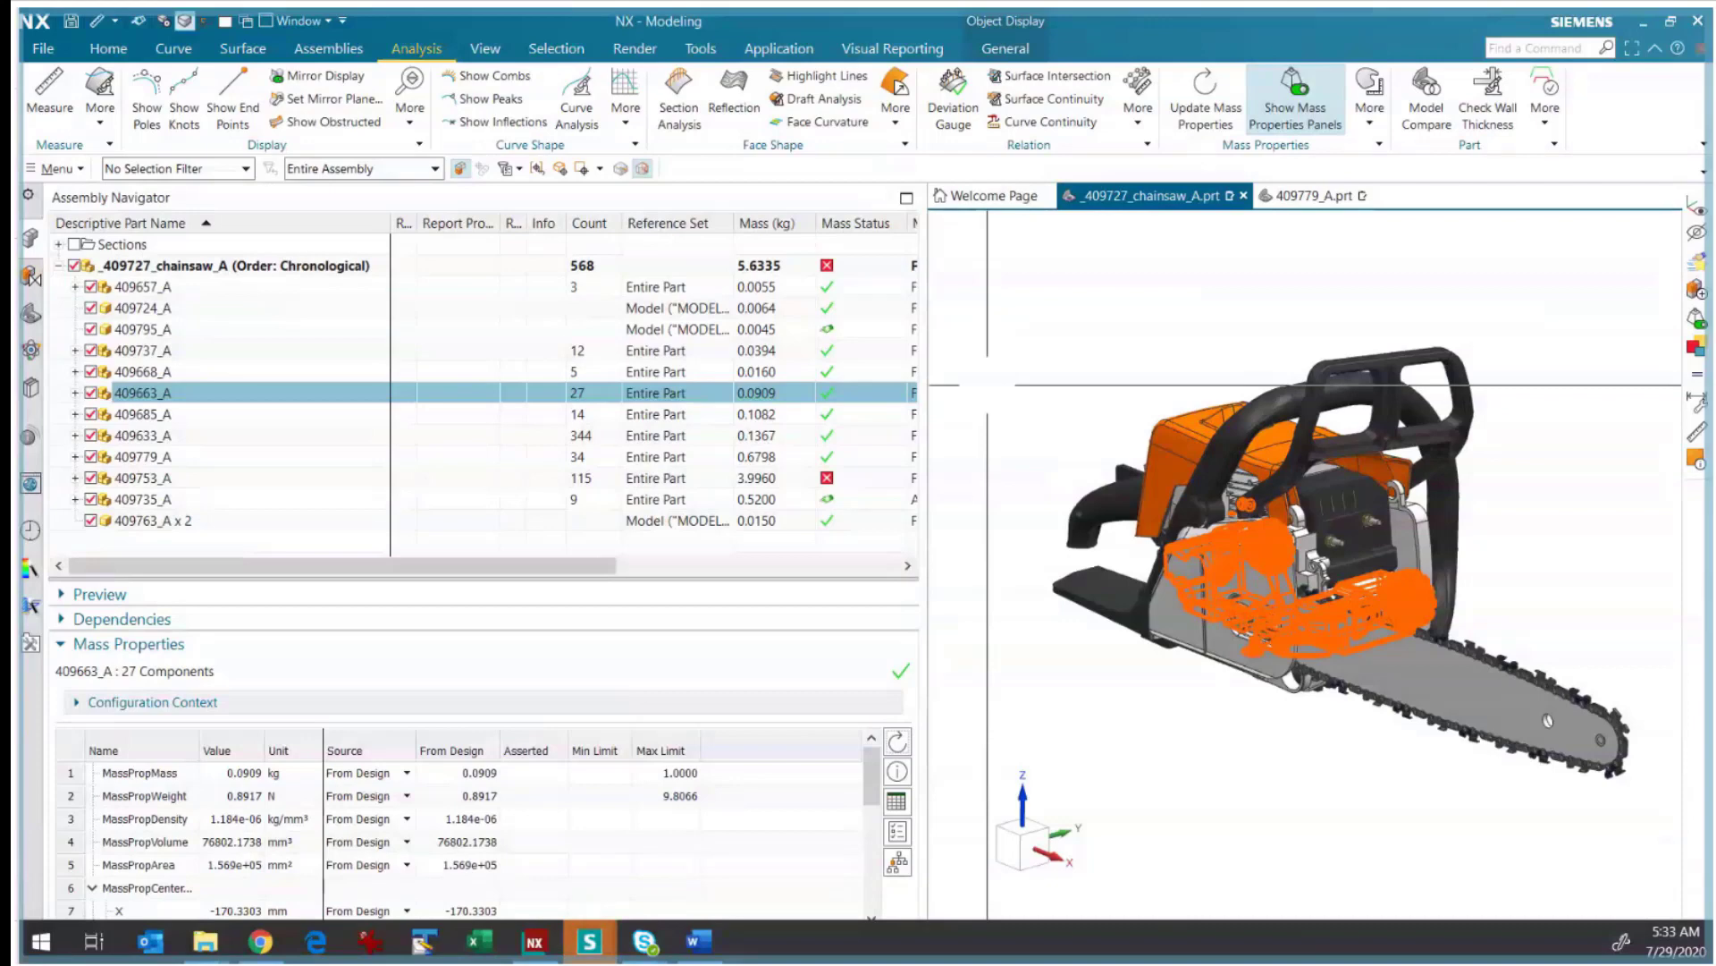
key(Escape)
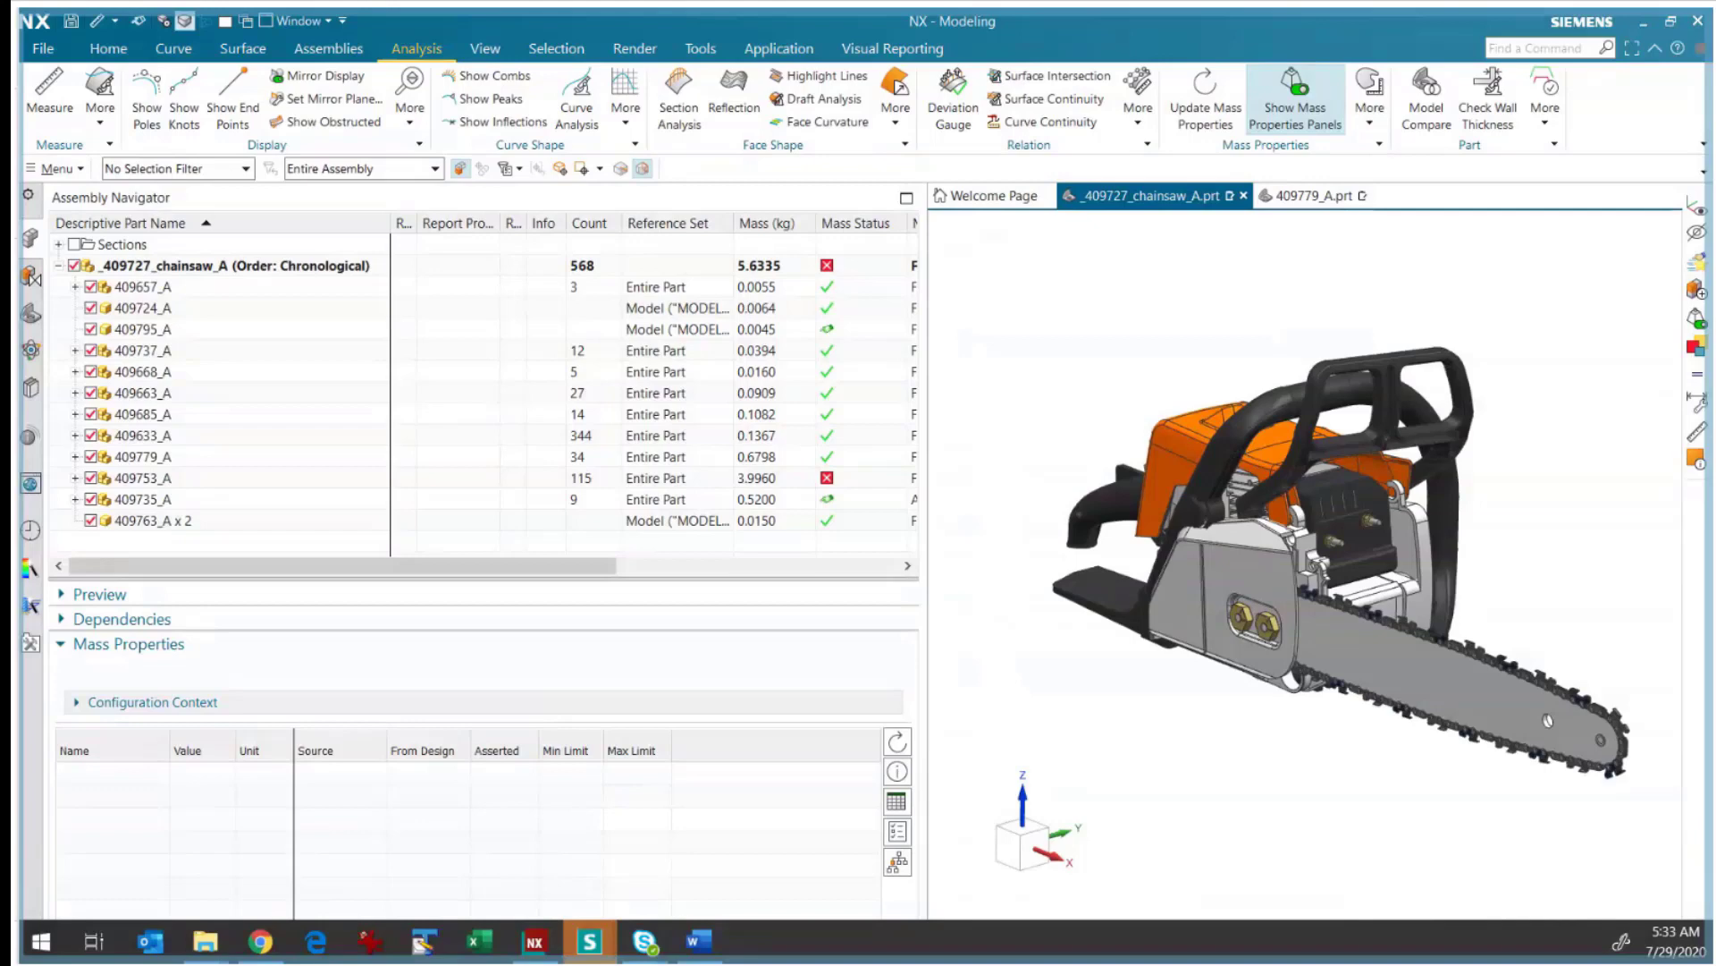
- Run the Mass Status visual report on the chainsaw assembly
click(30, 437)
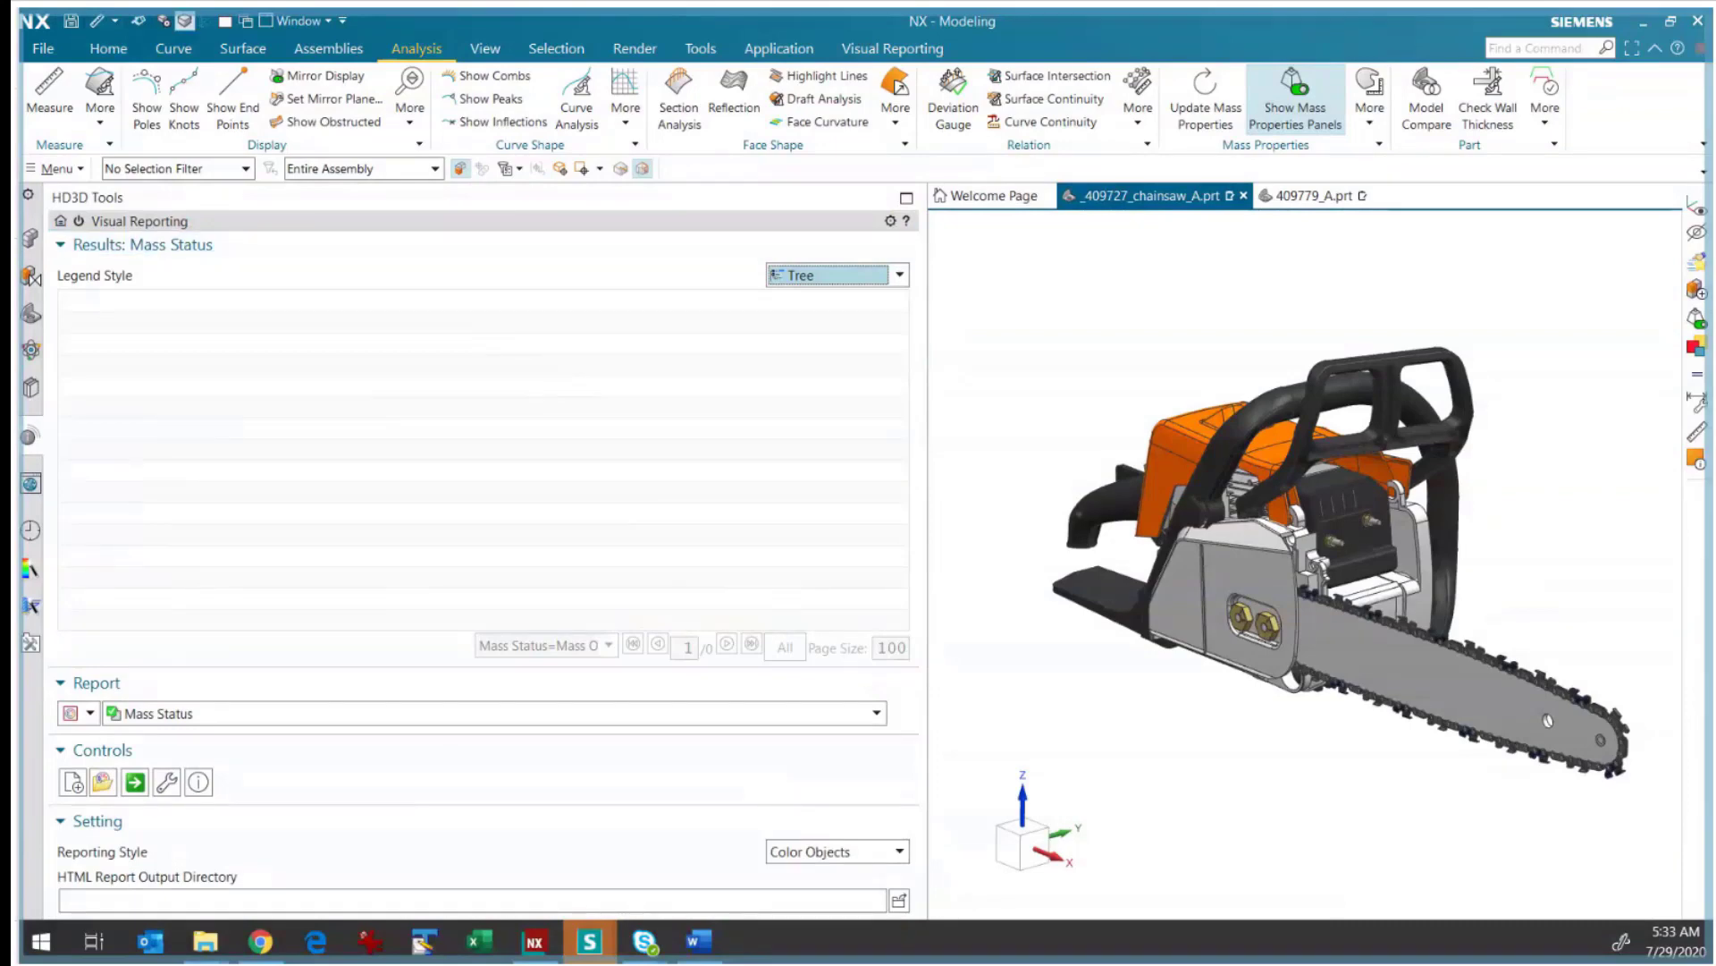
click(876, 713)
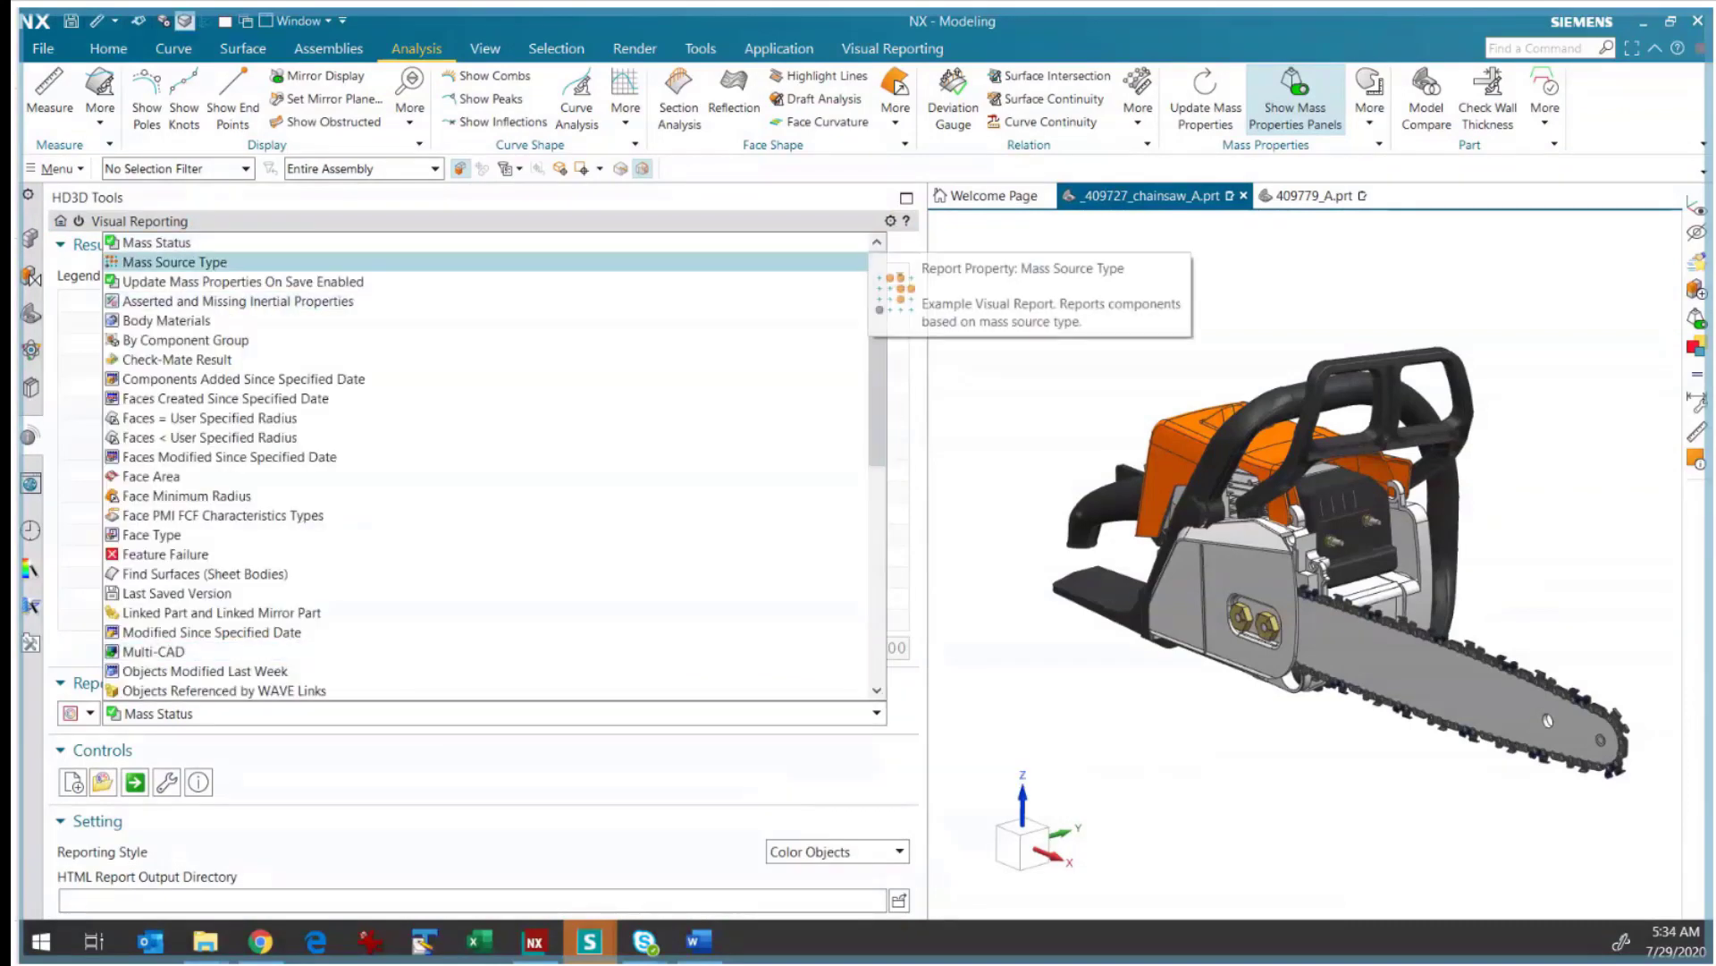
key(Up)
key(Down)
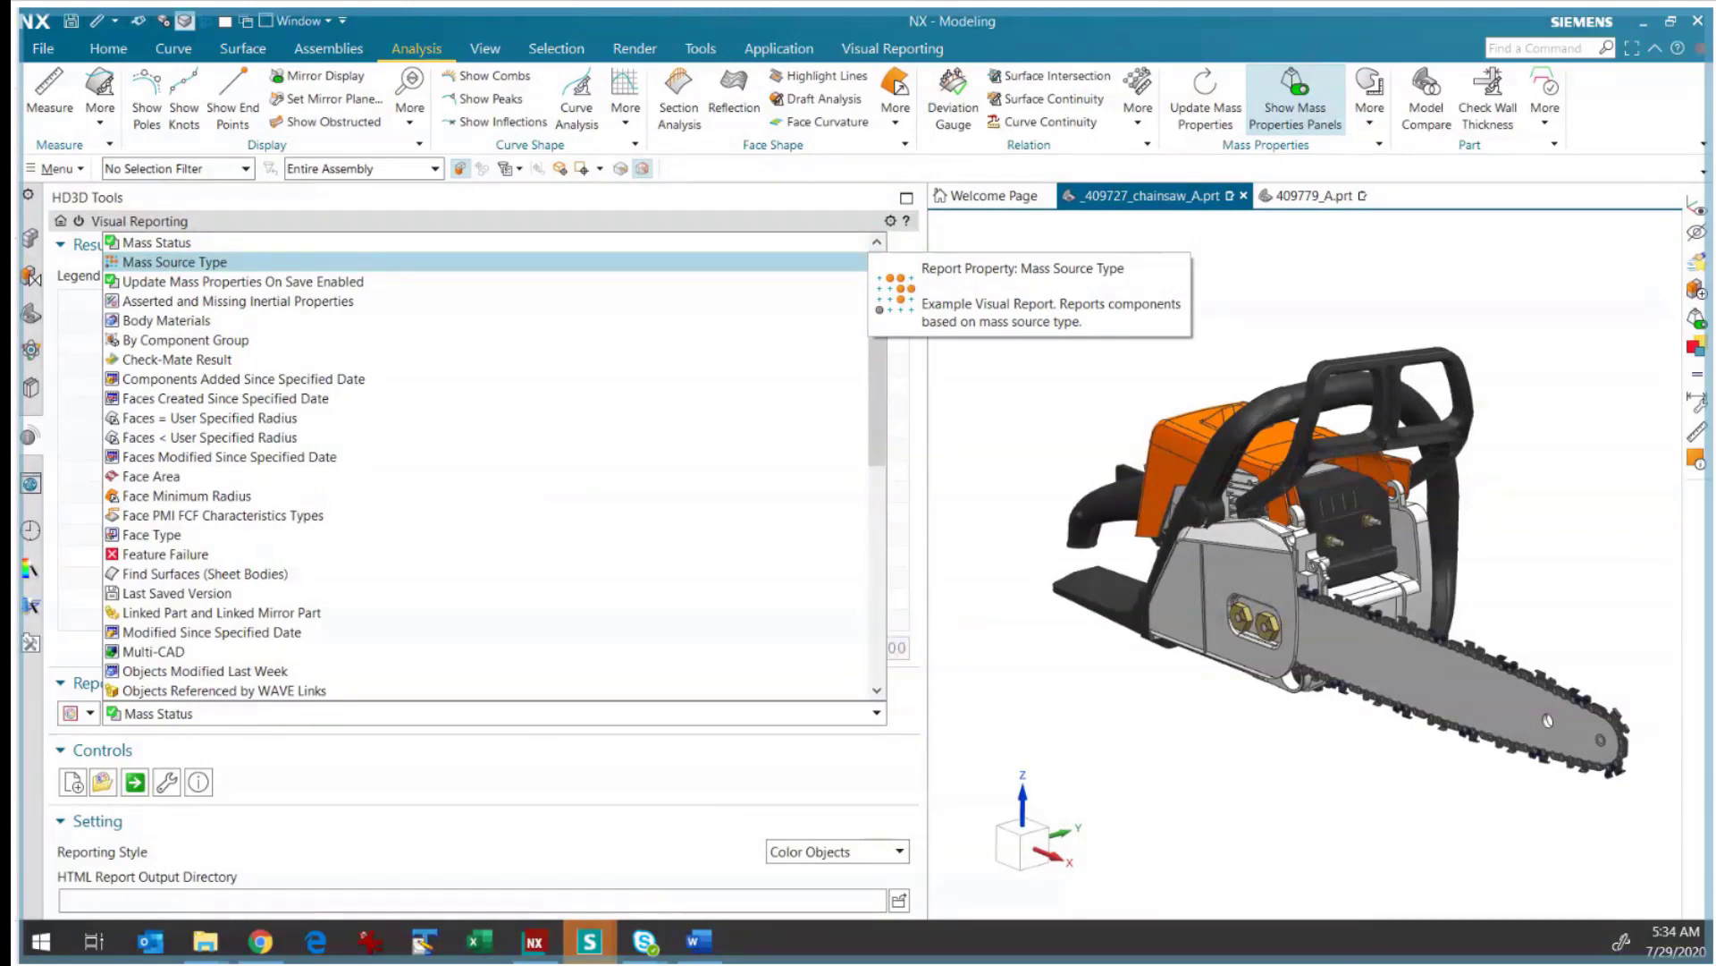
key(Down)
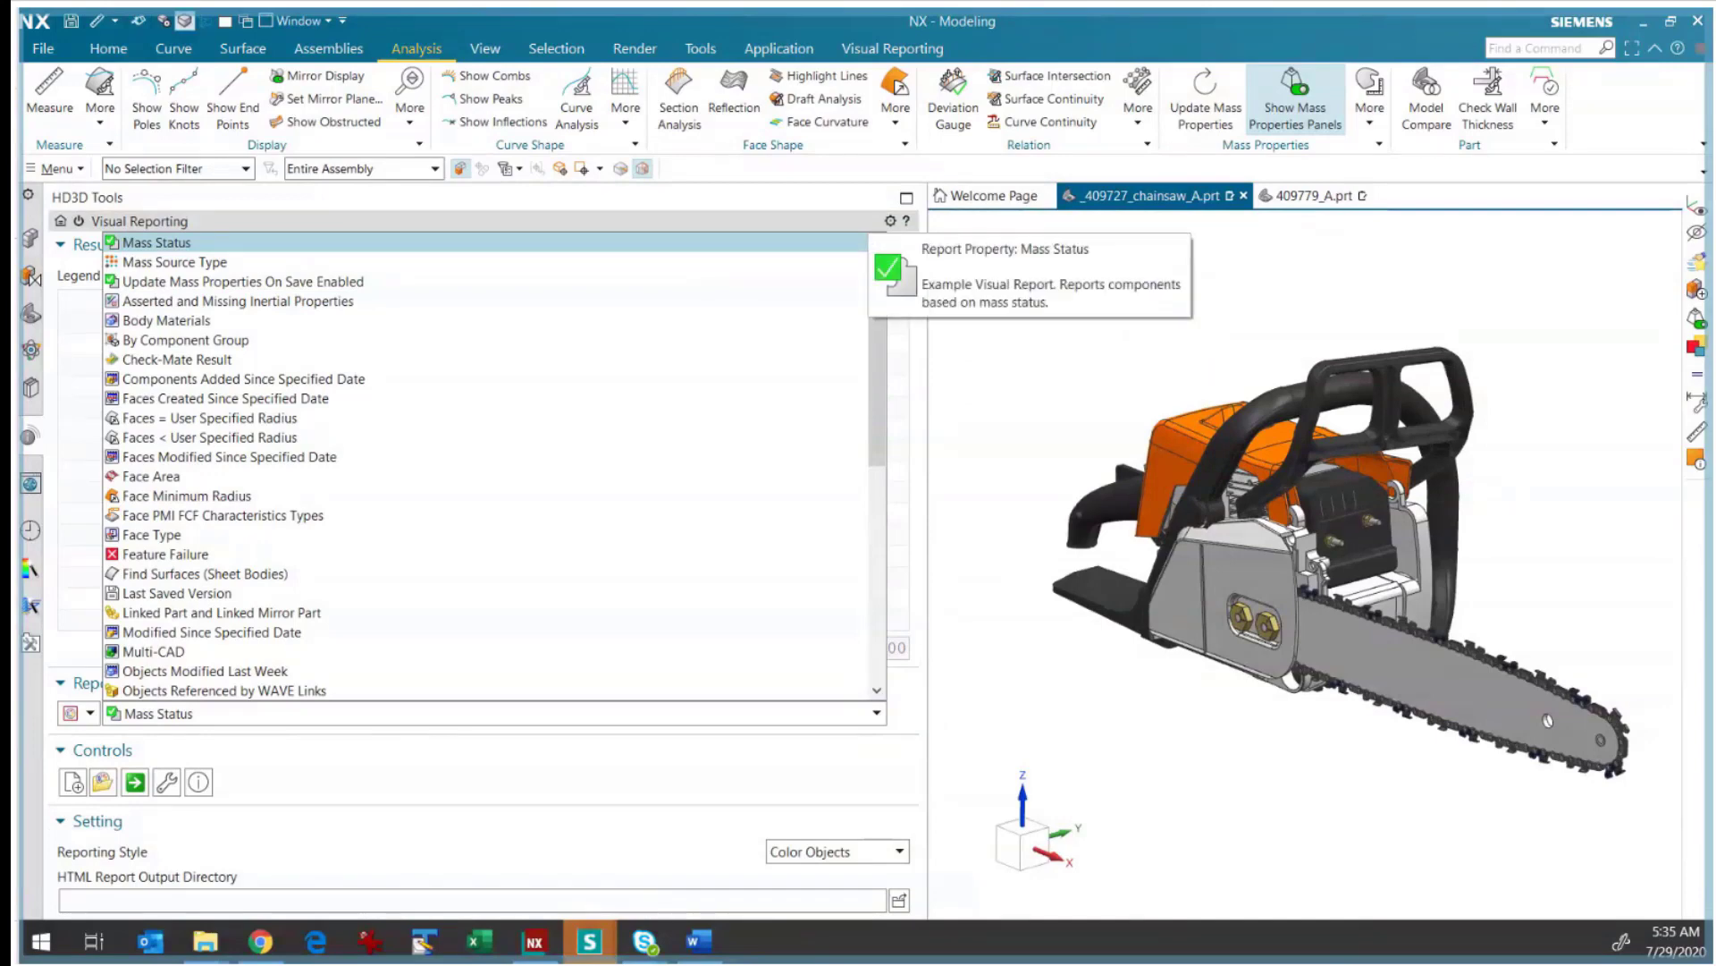
click(157, 242)
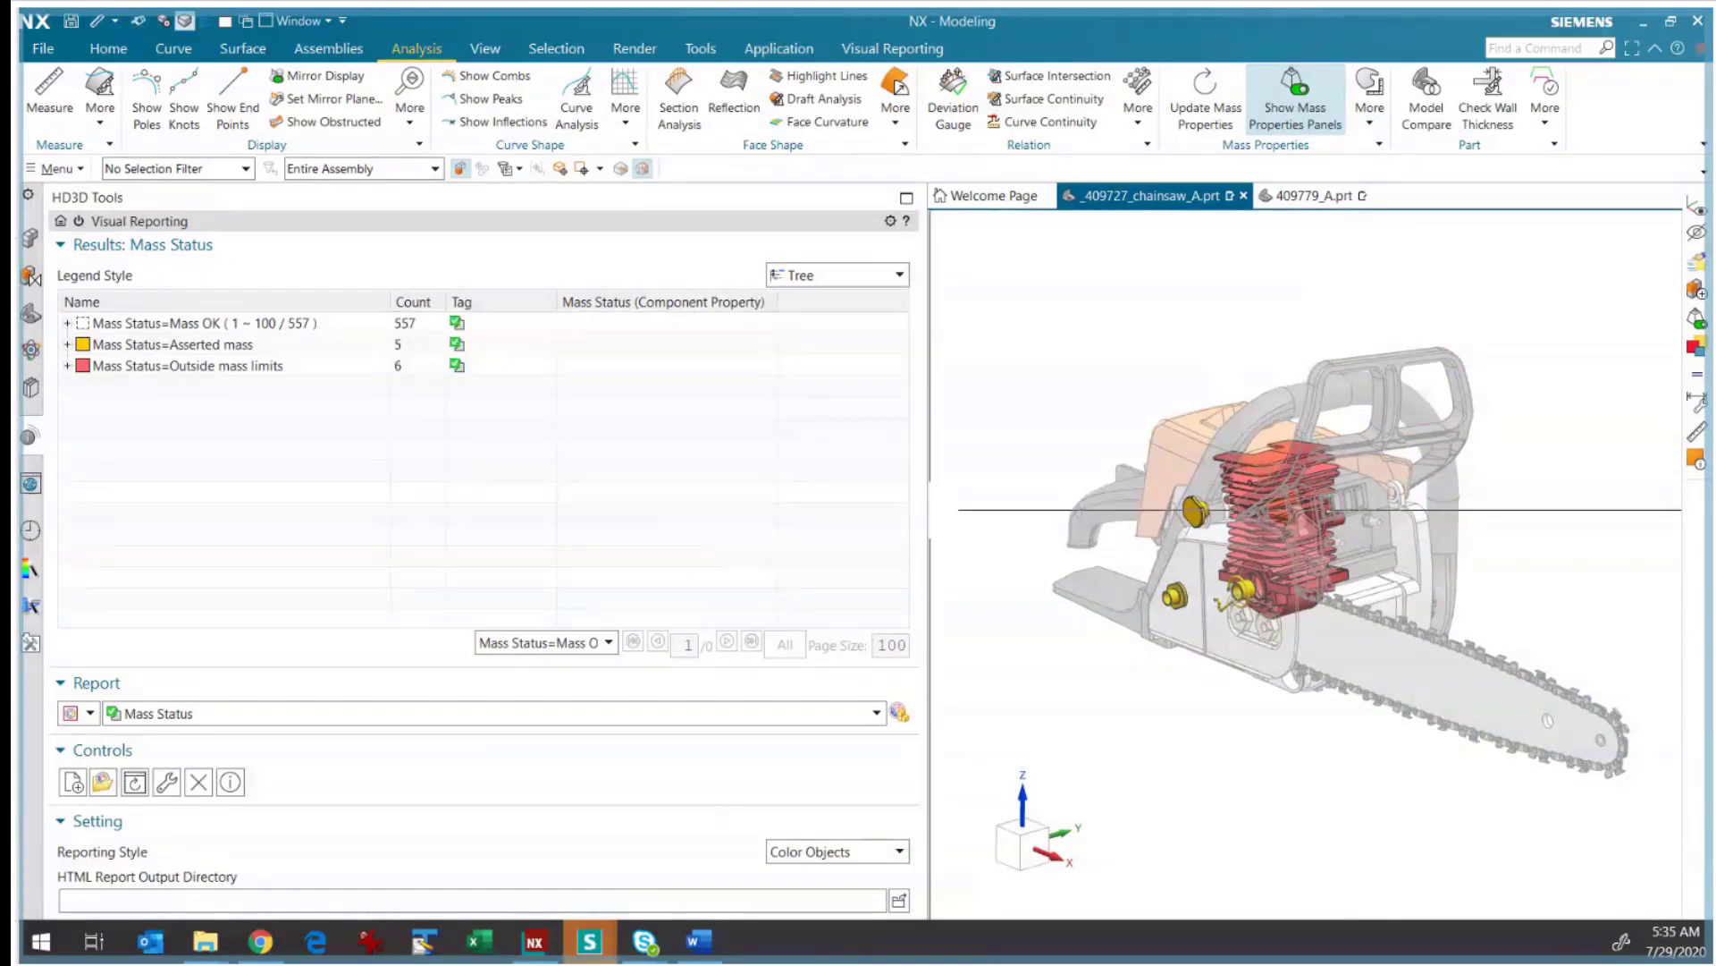
- Highlight the components of the Mass OK, Asserted mass and Outside mass limits report groups one after another
click(205, 323)
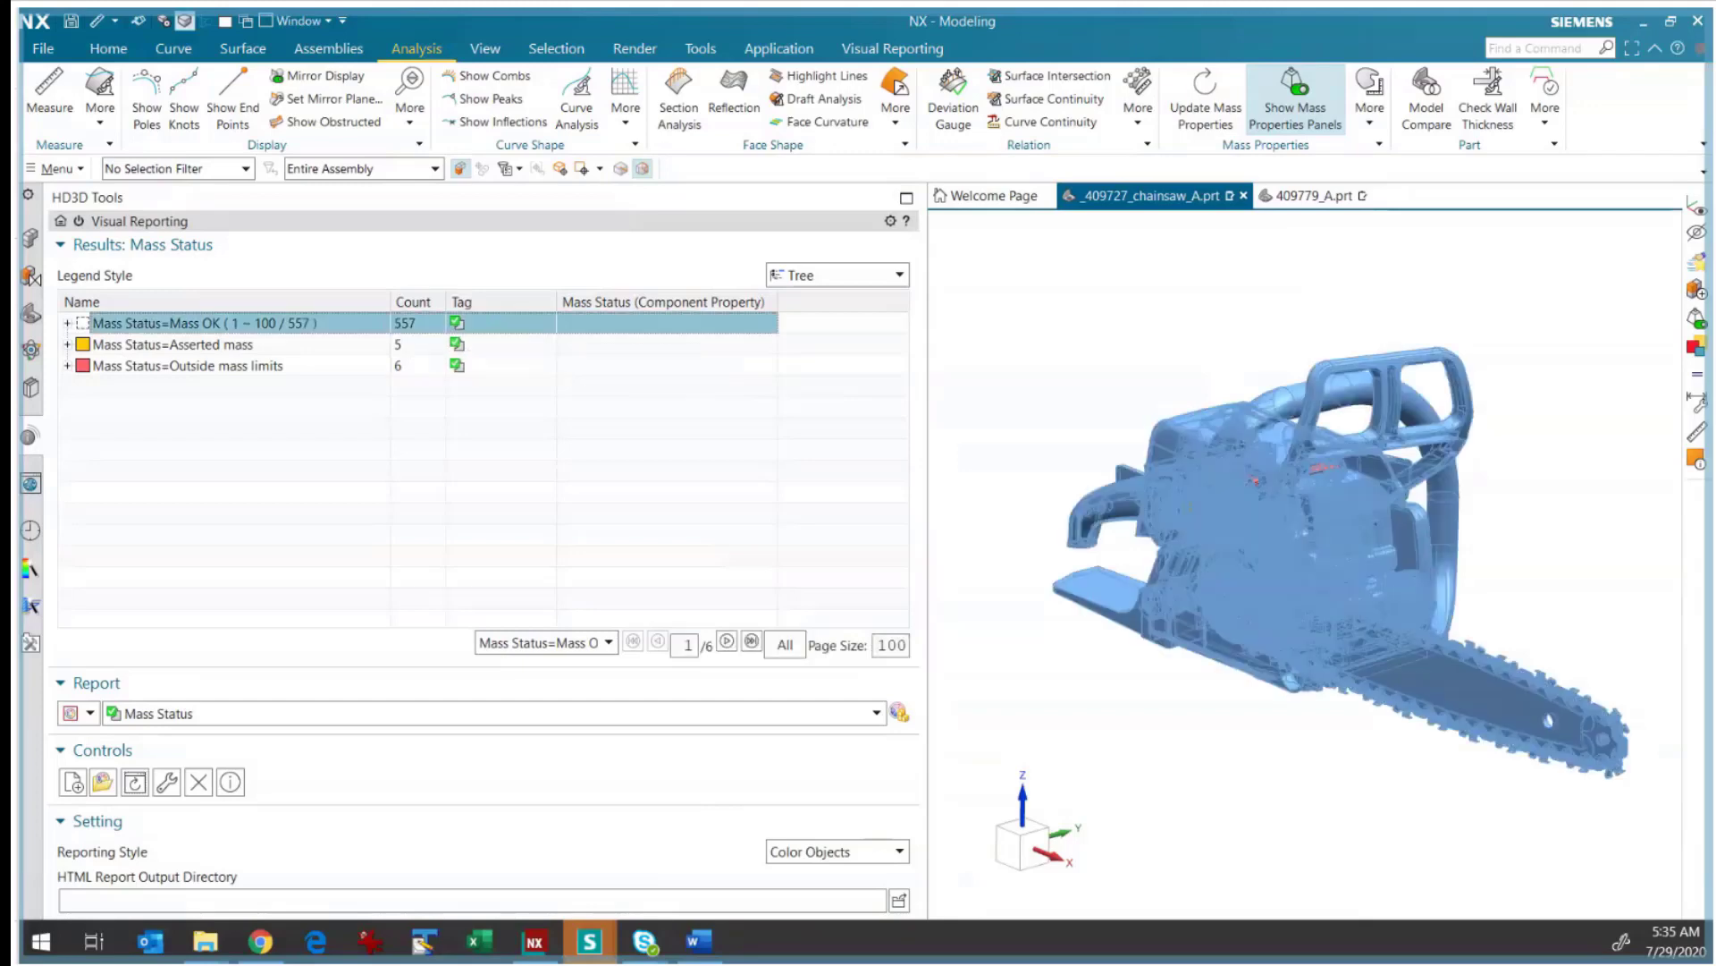
key(Escape)
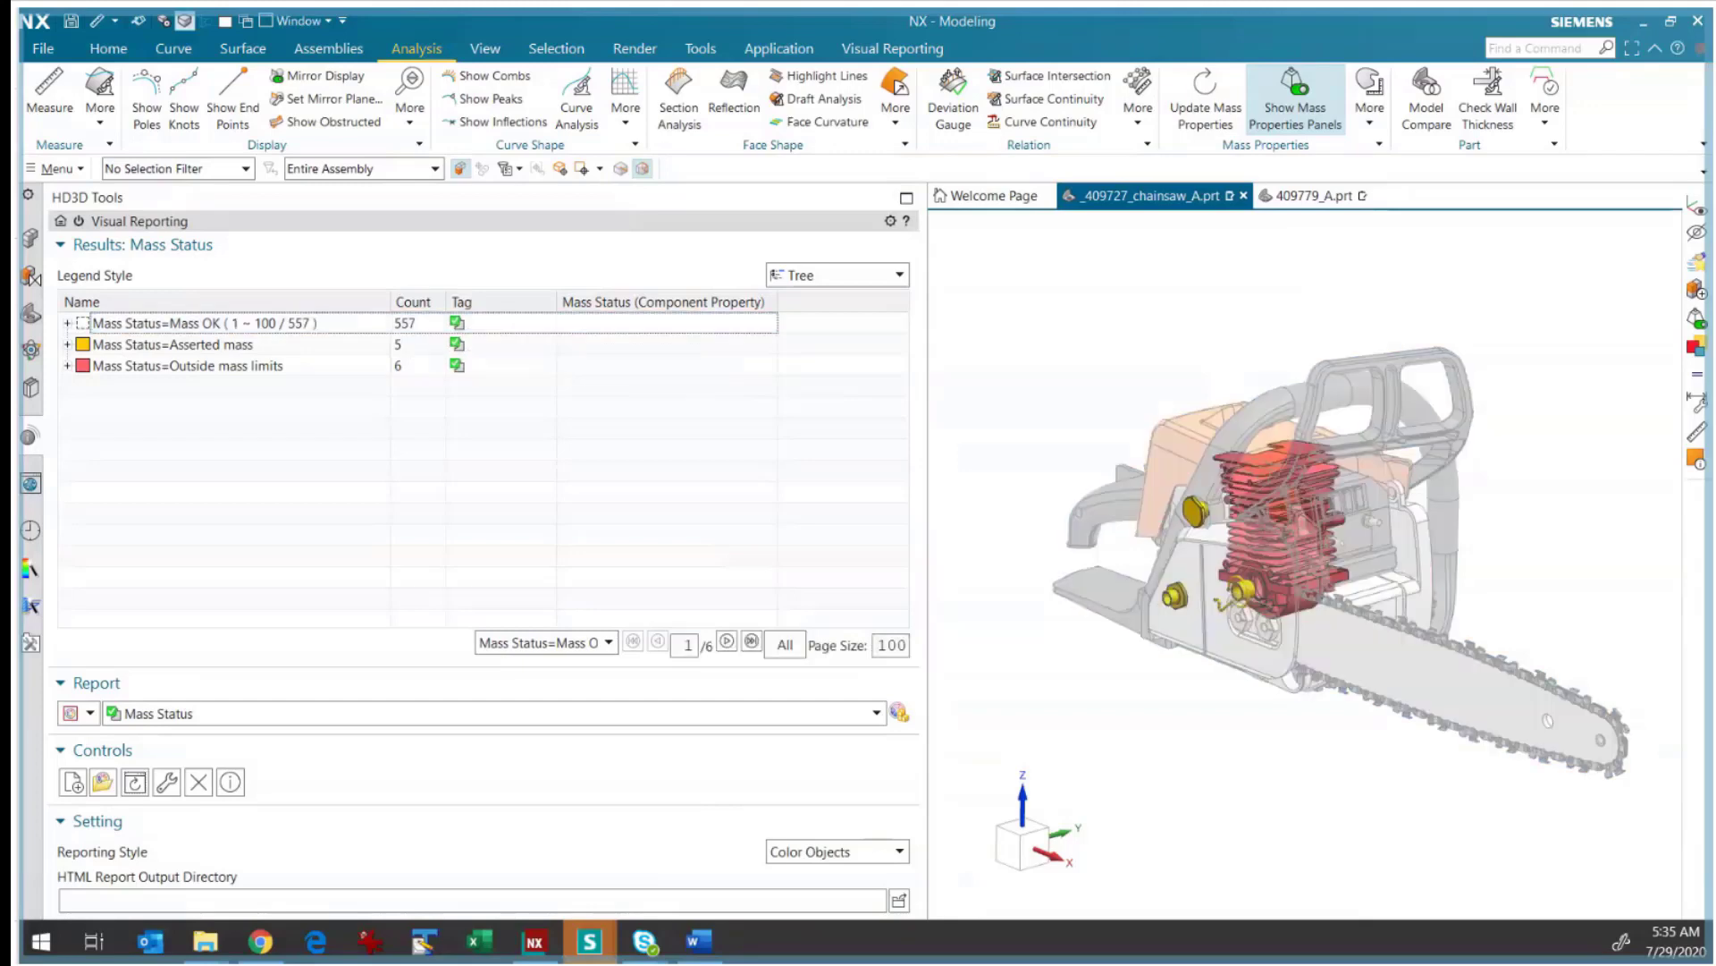
click(394, 344)
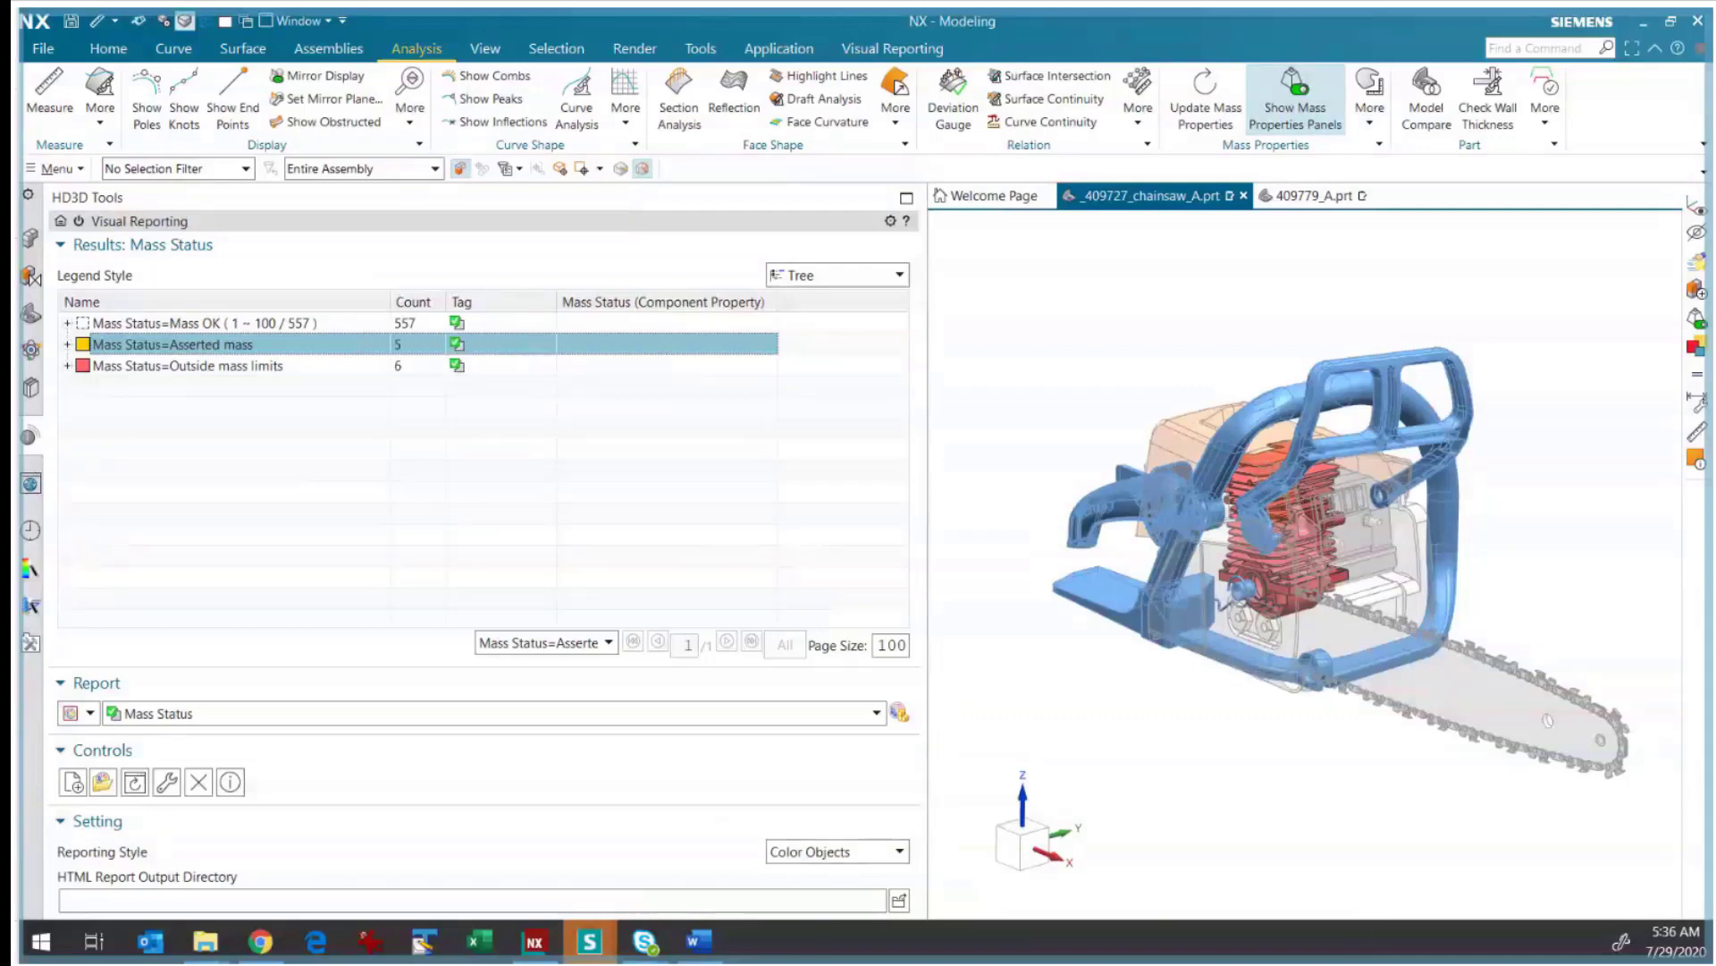
key(Escape)
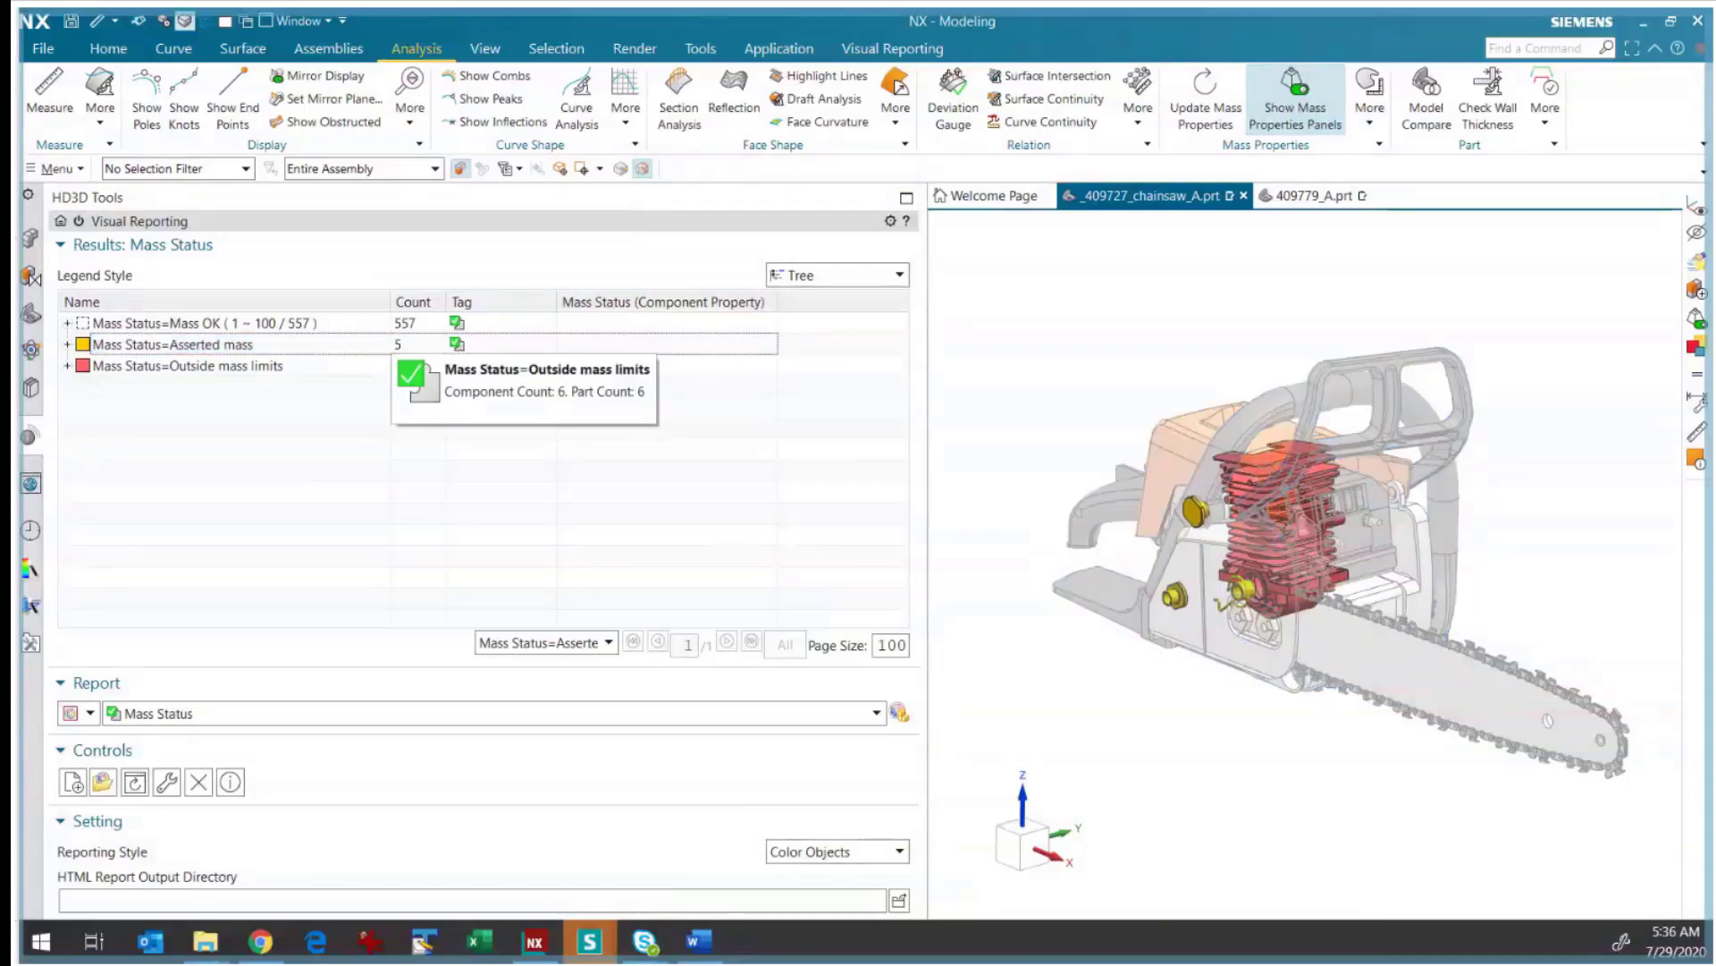
click(376, 365)
key(Escape)
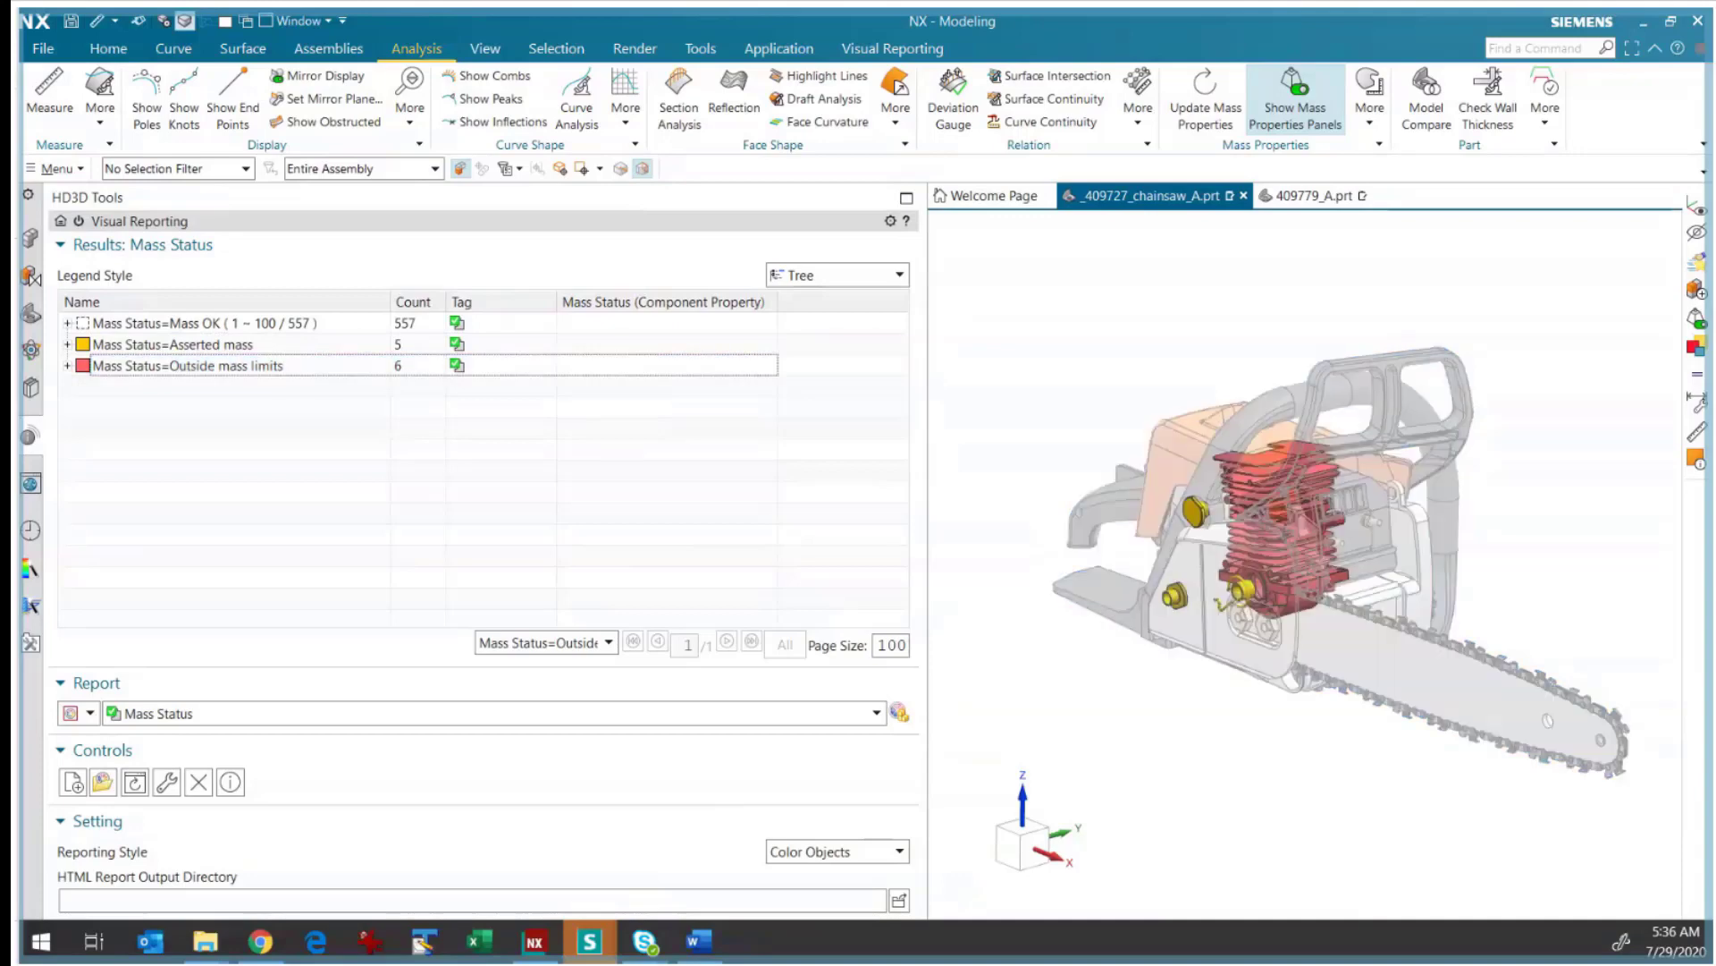
- Expand the Outside mass limits group and highlight 409715_A, 409753_A, 409752_A and 409664_A in the model
key(Right)
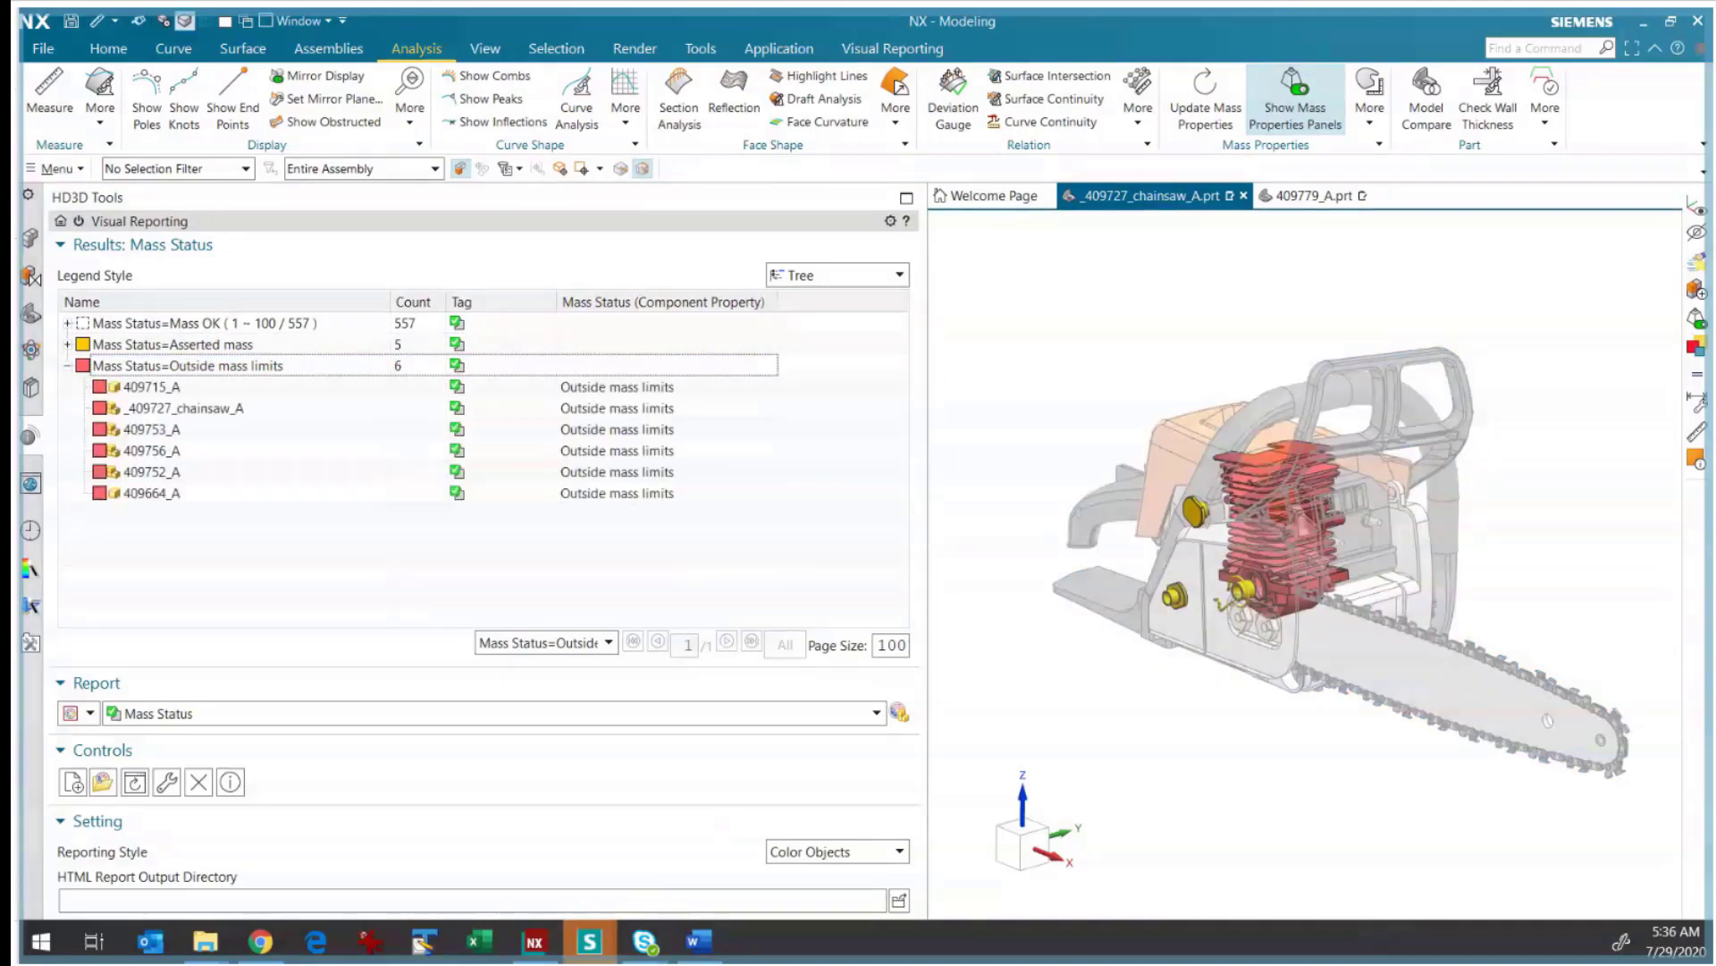
click(152, 387)
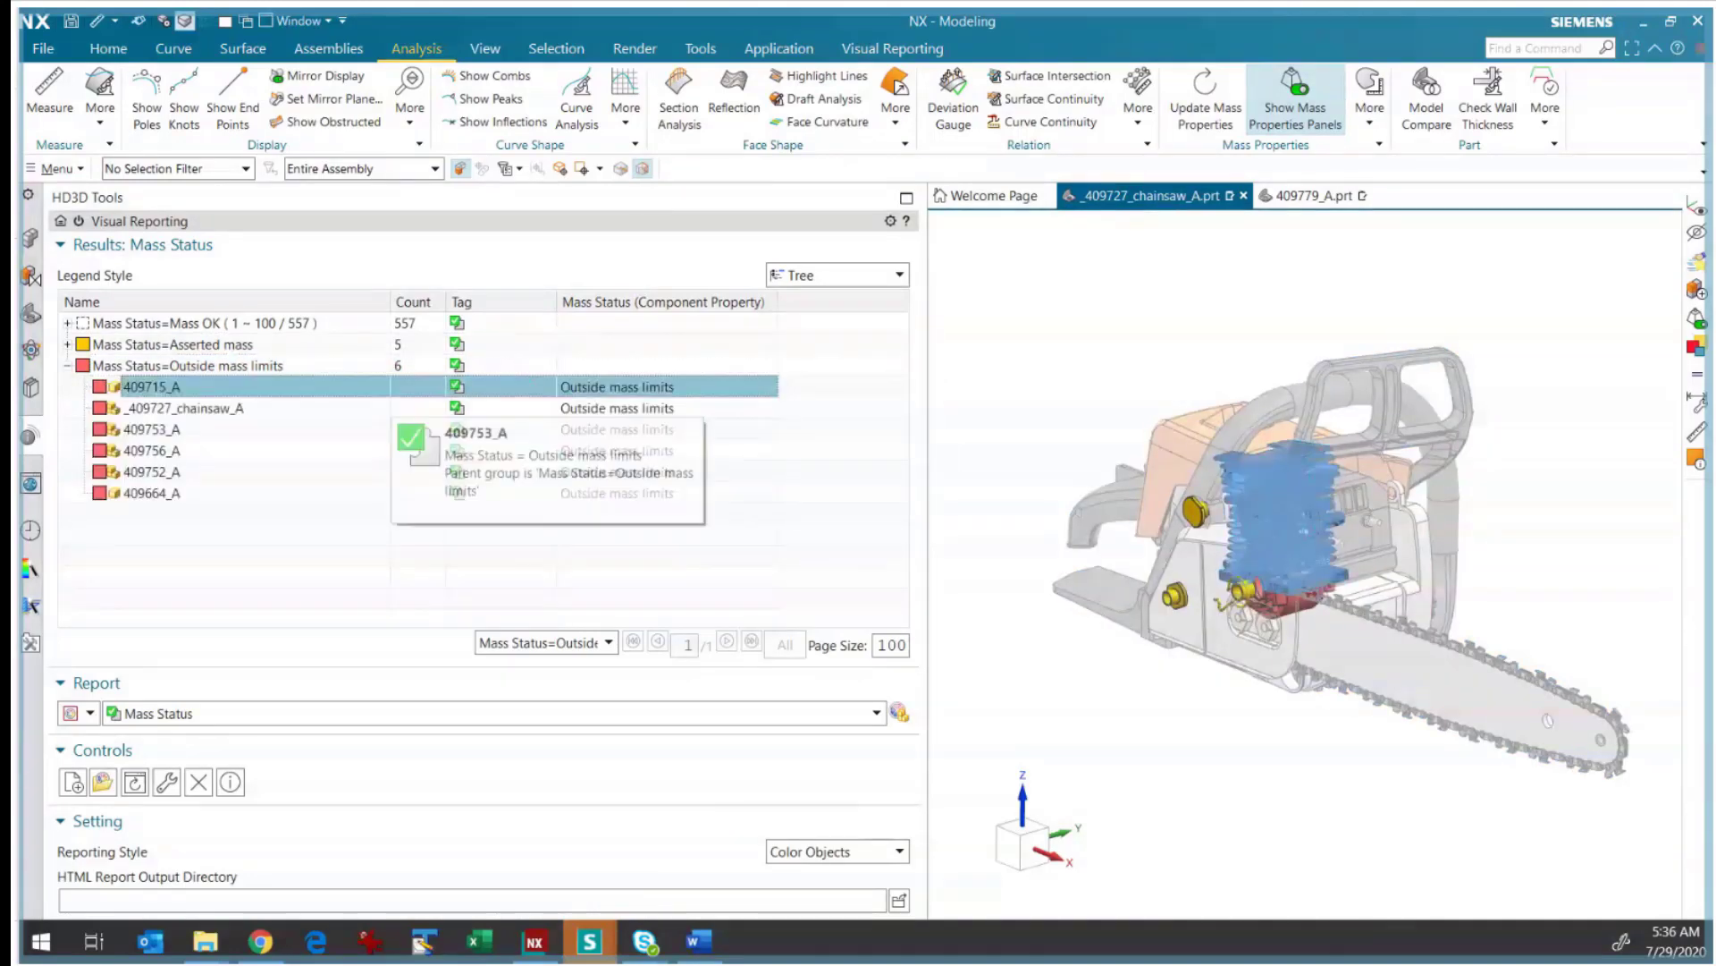
click(152, 429)
click(402, 471)
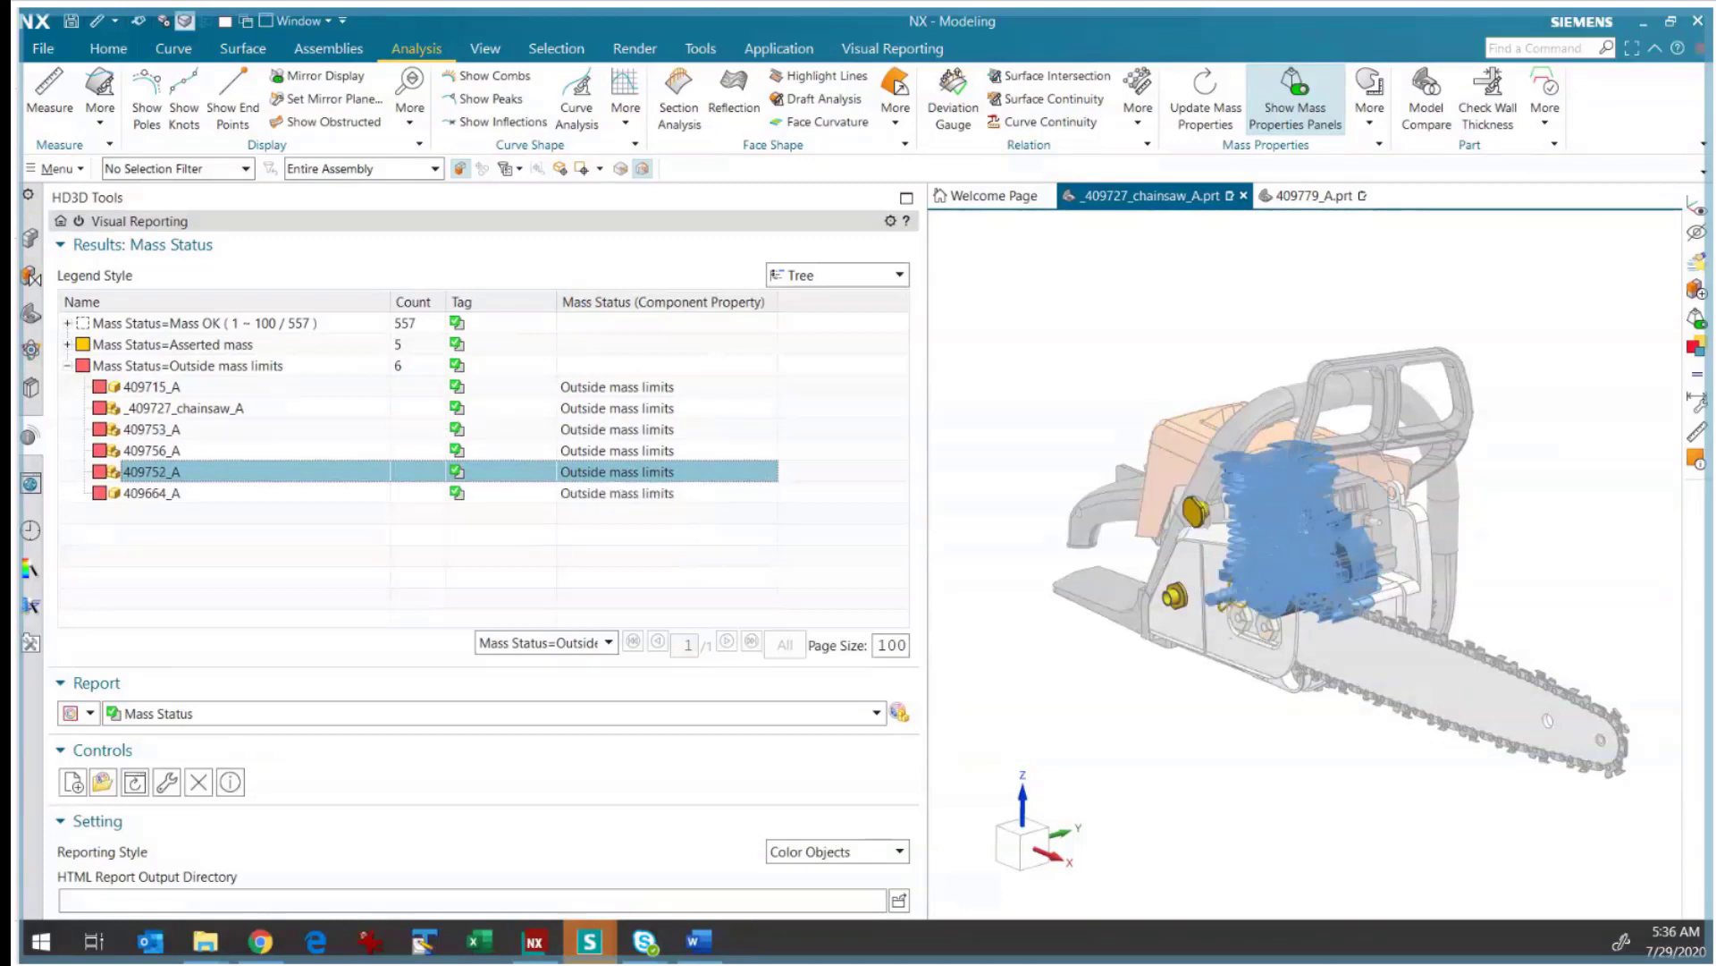
click(402, 492)
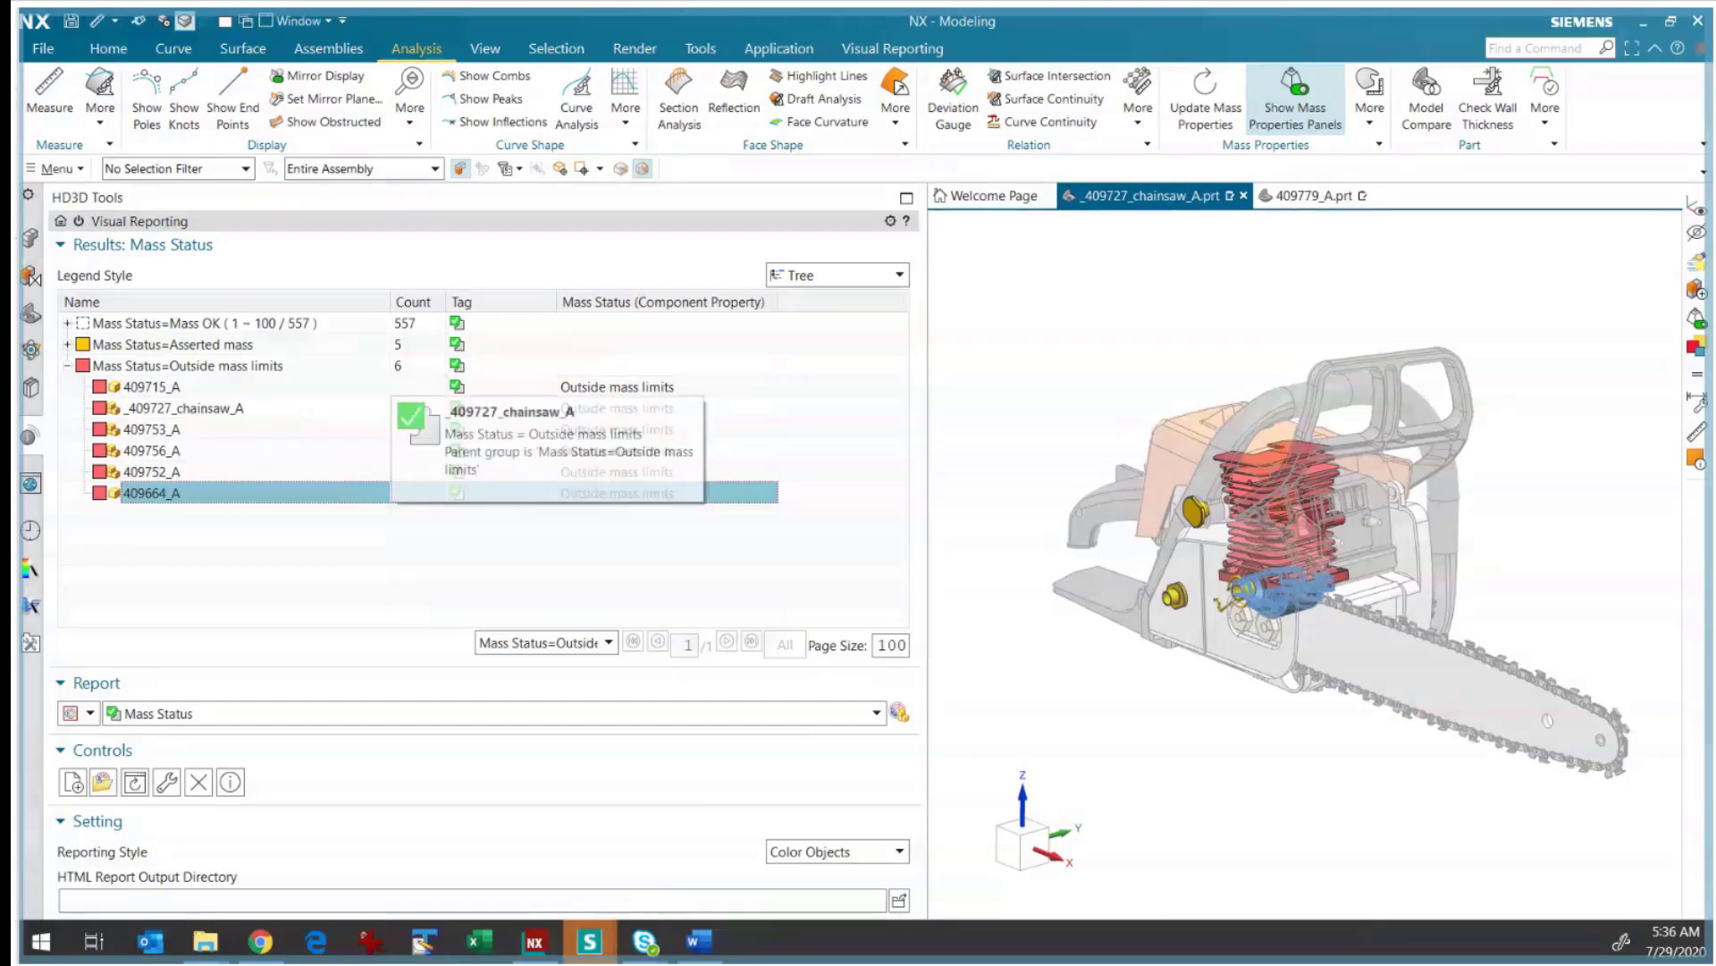
- Select component 409664_A from the report results and view its mass properties and limits in the Assembly Navigator
right_click(222, 493)
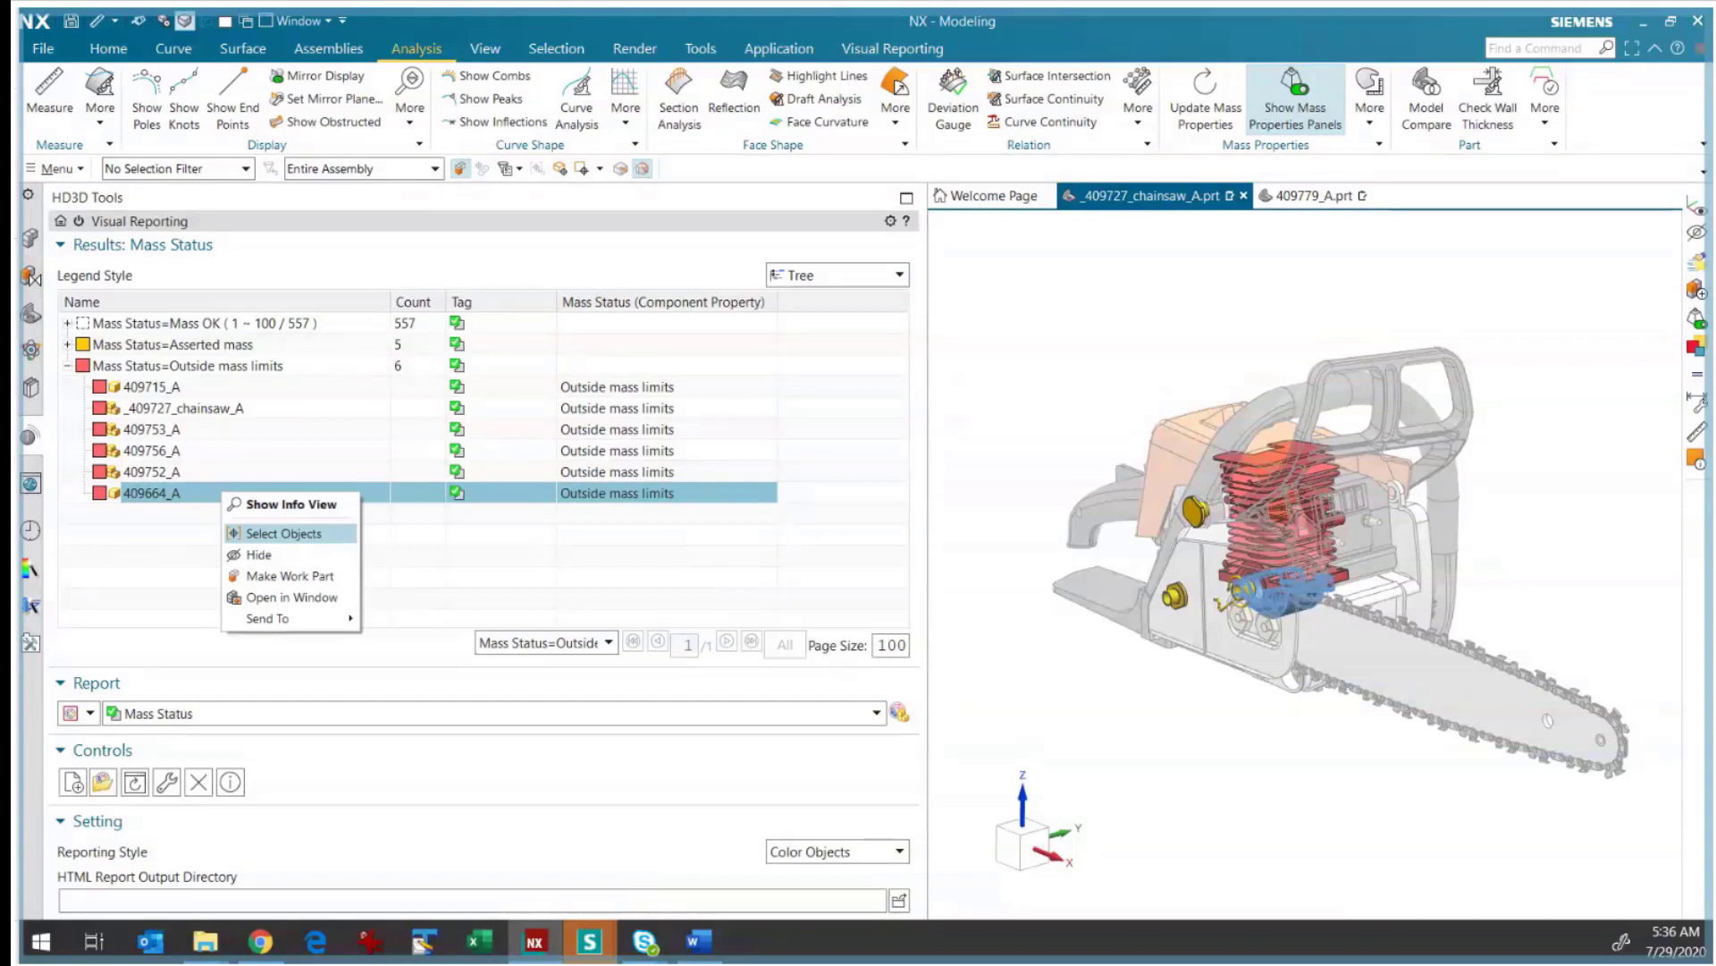
click(283, 533)
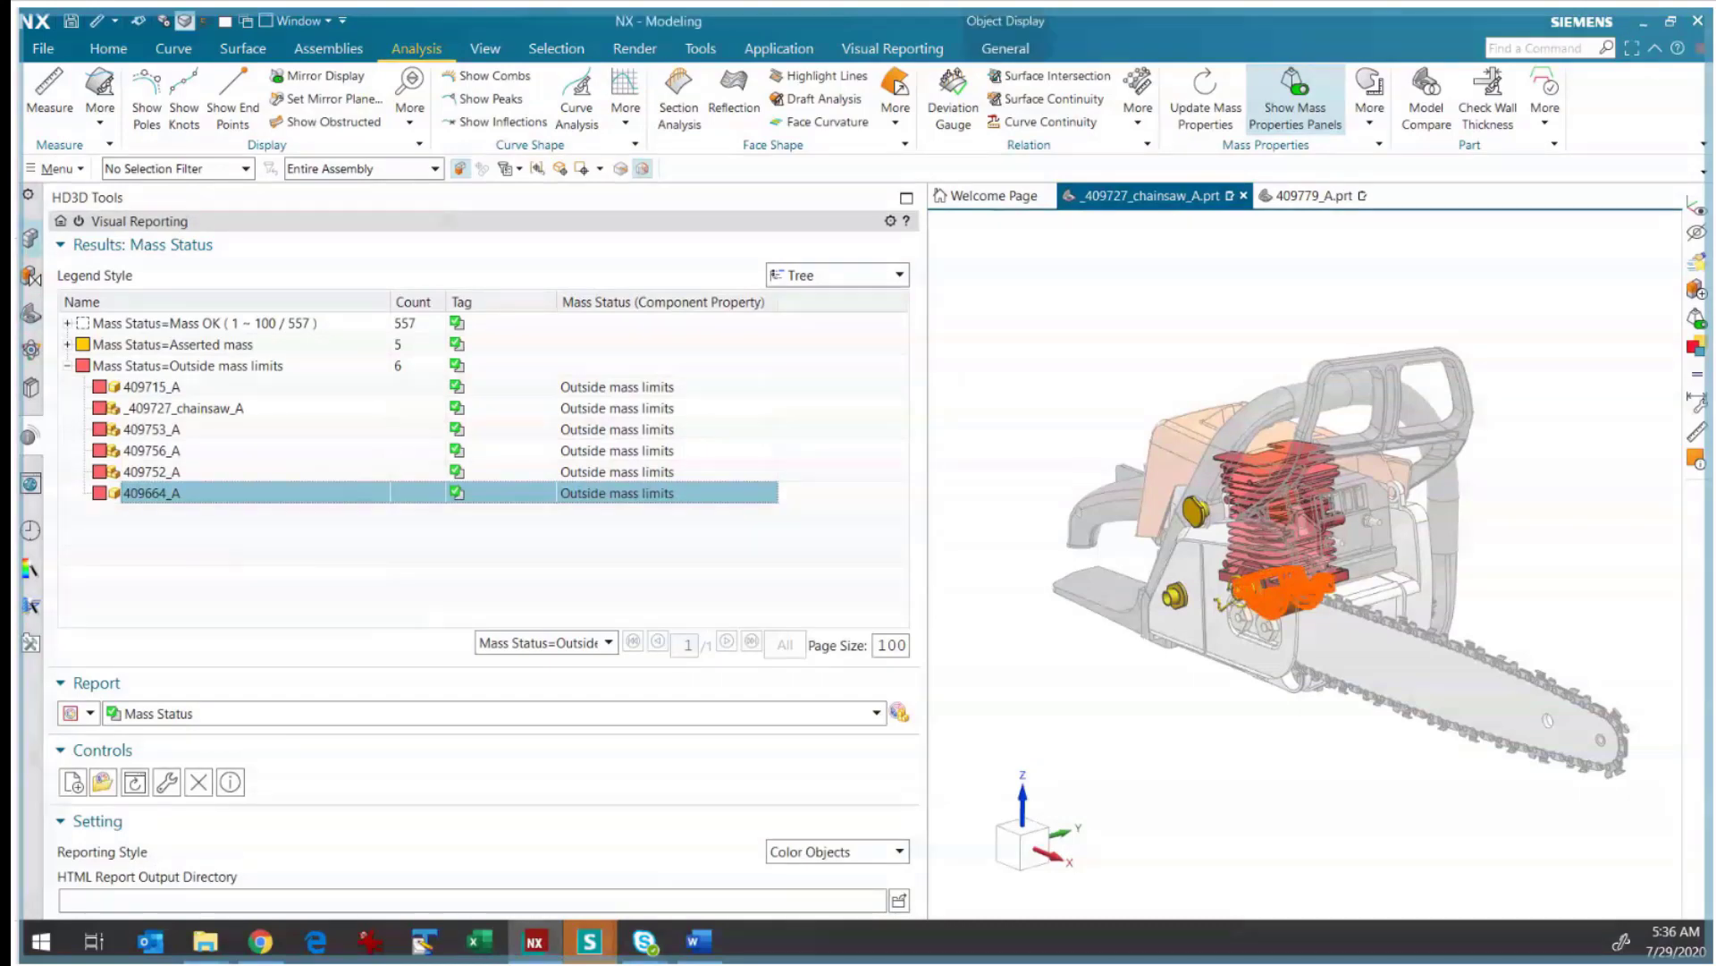
click(30, 238)
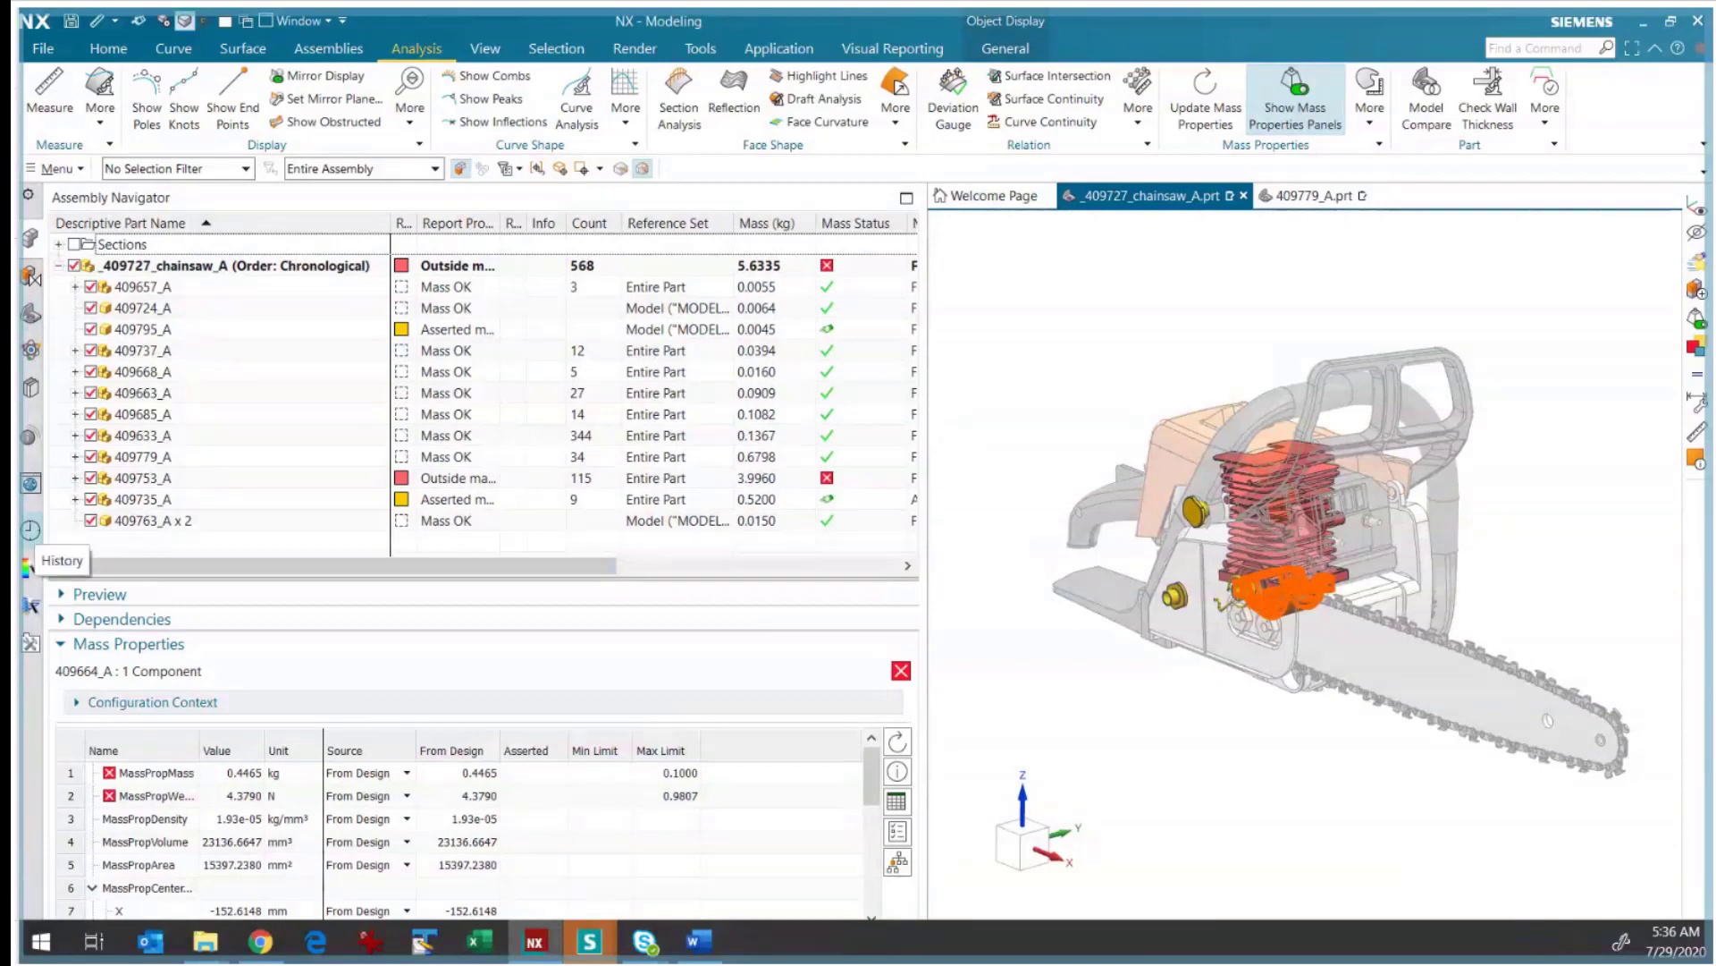
- Return to the Mass Status report results, collapse the Outside mass limits group, and clear the component selection
click(30, 529)
click(30, 483)
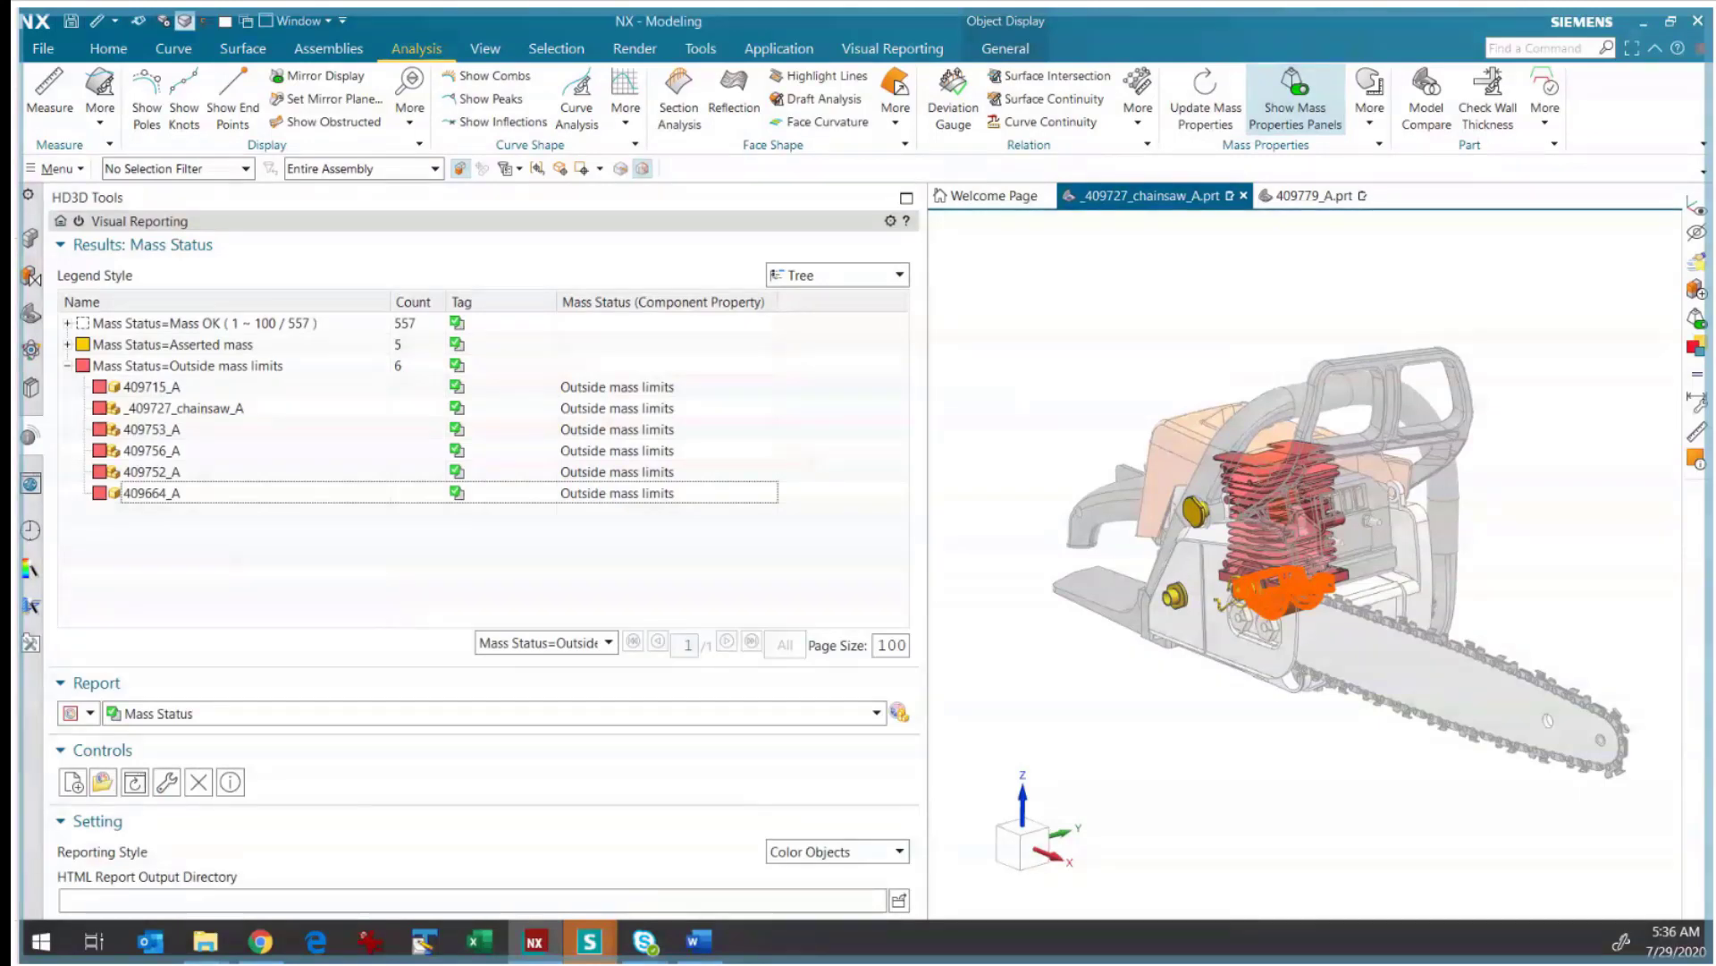
click(67, 366)
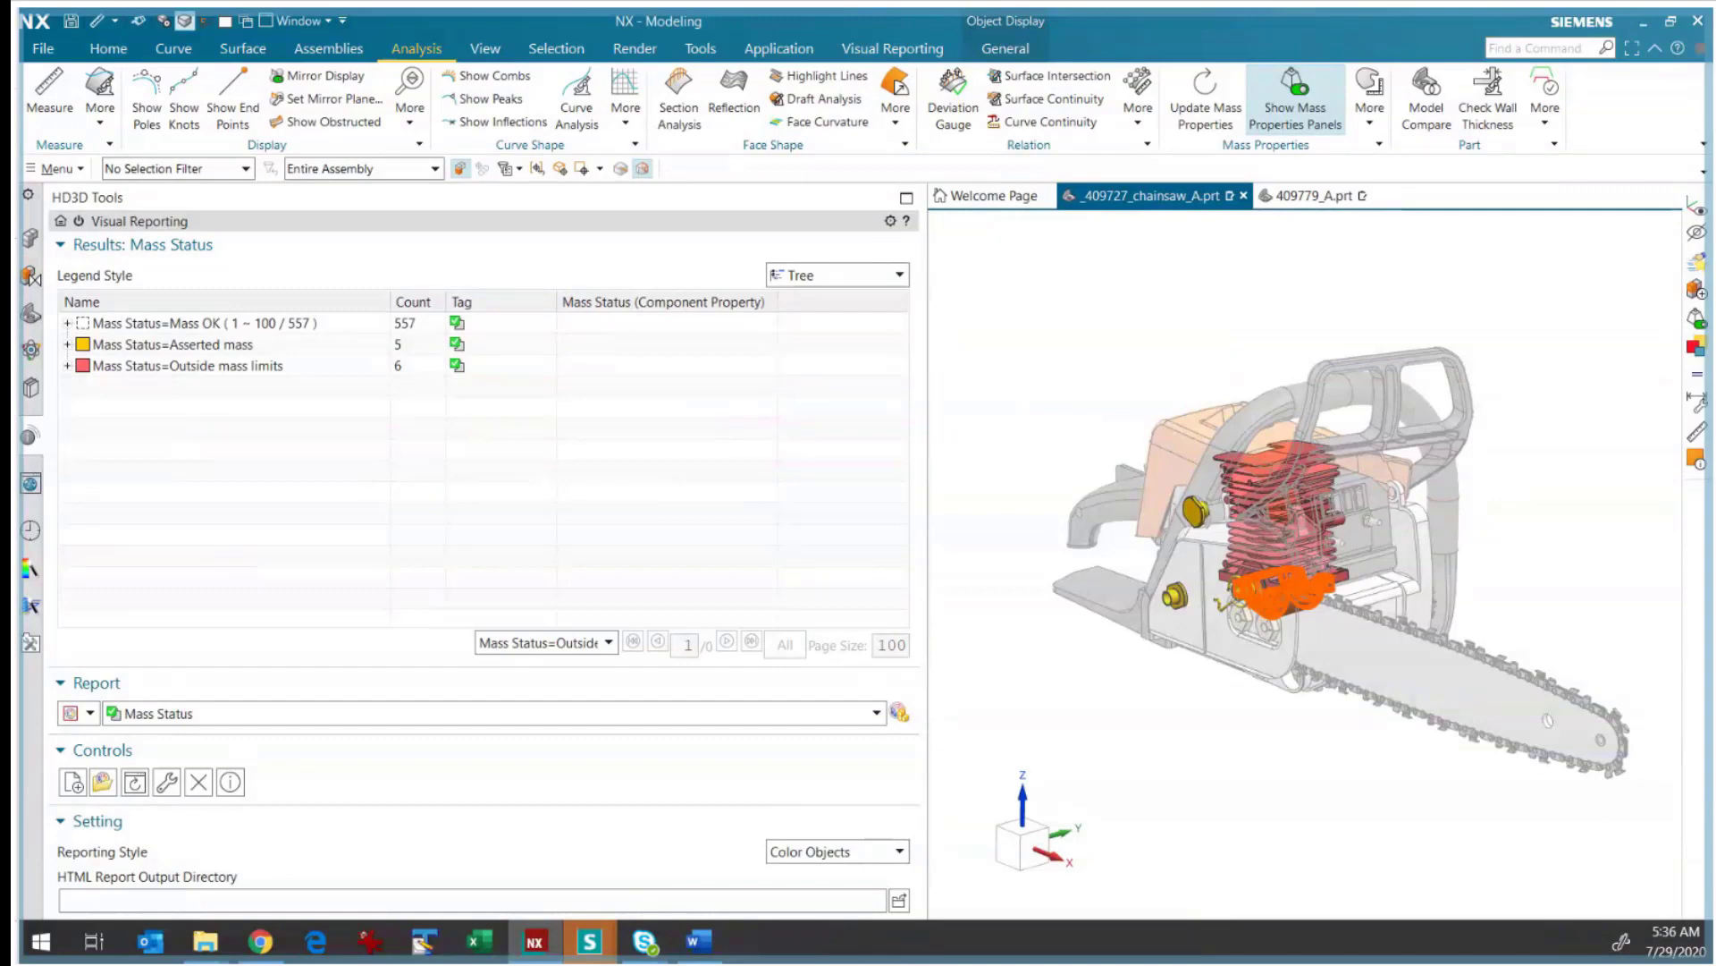
key(Escape)
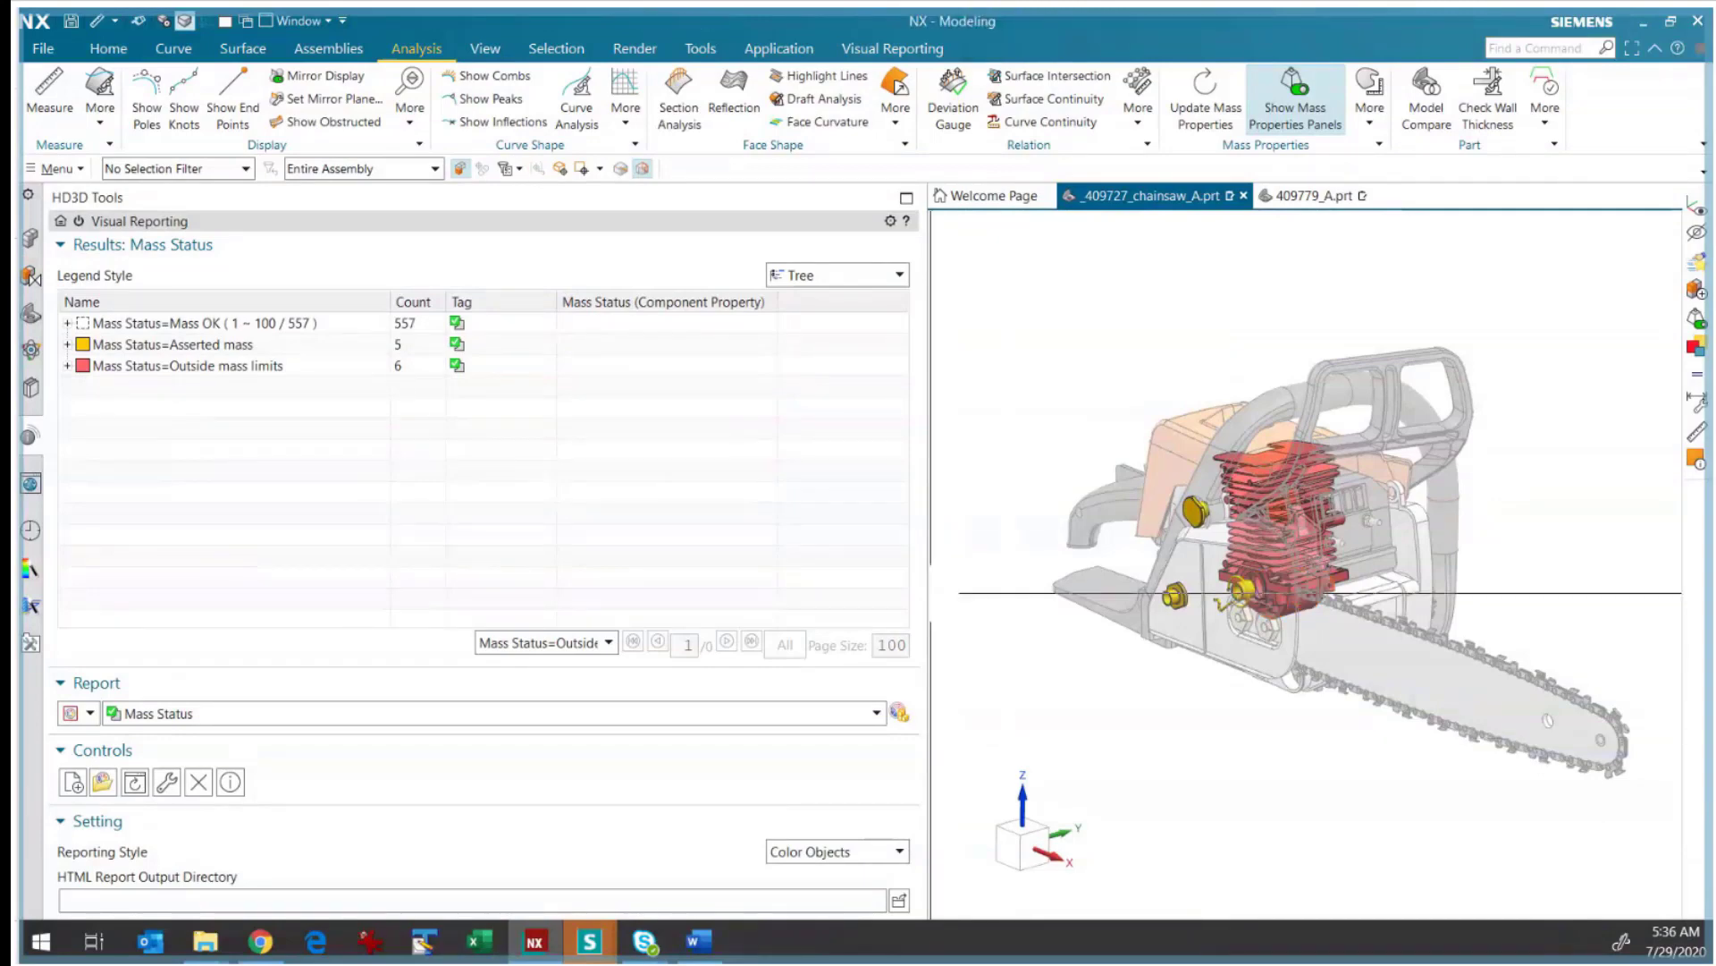
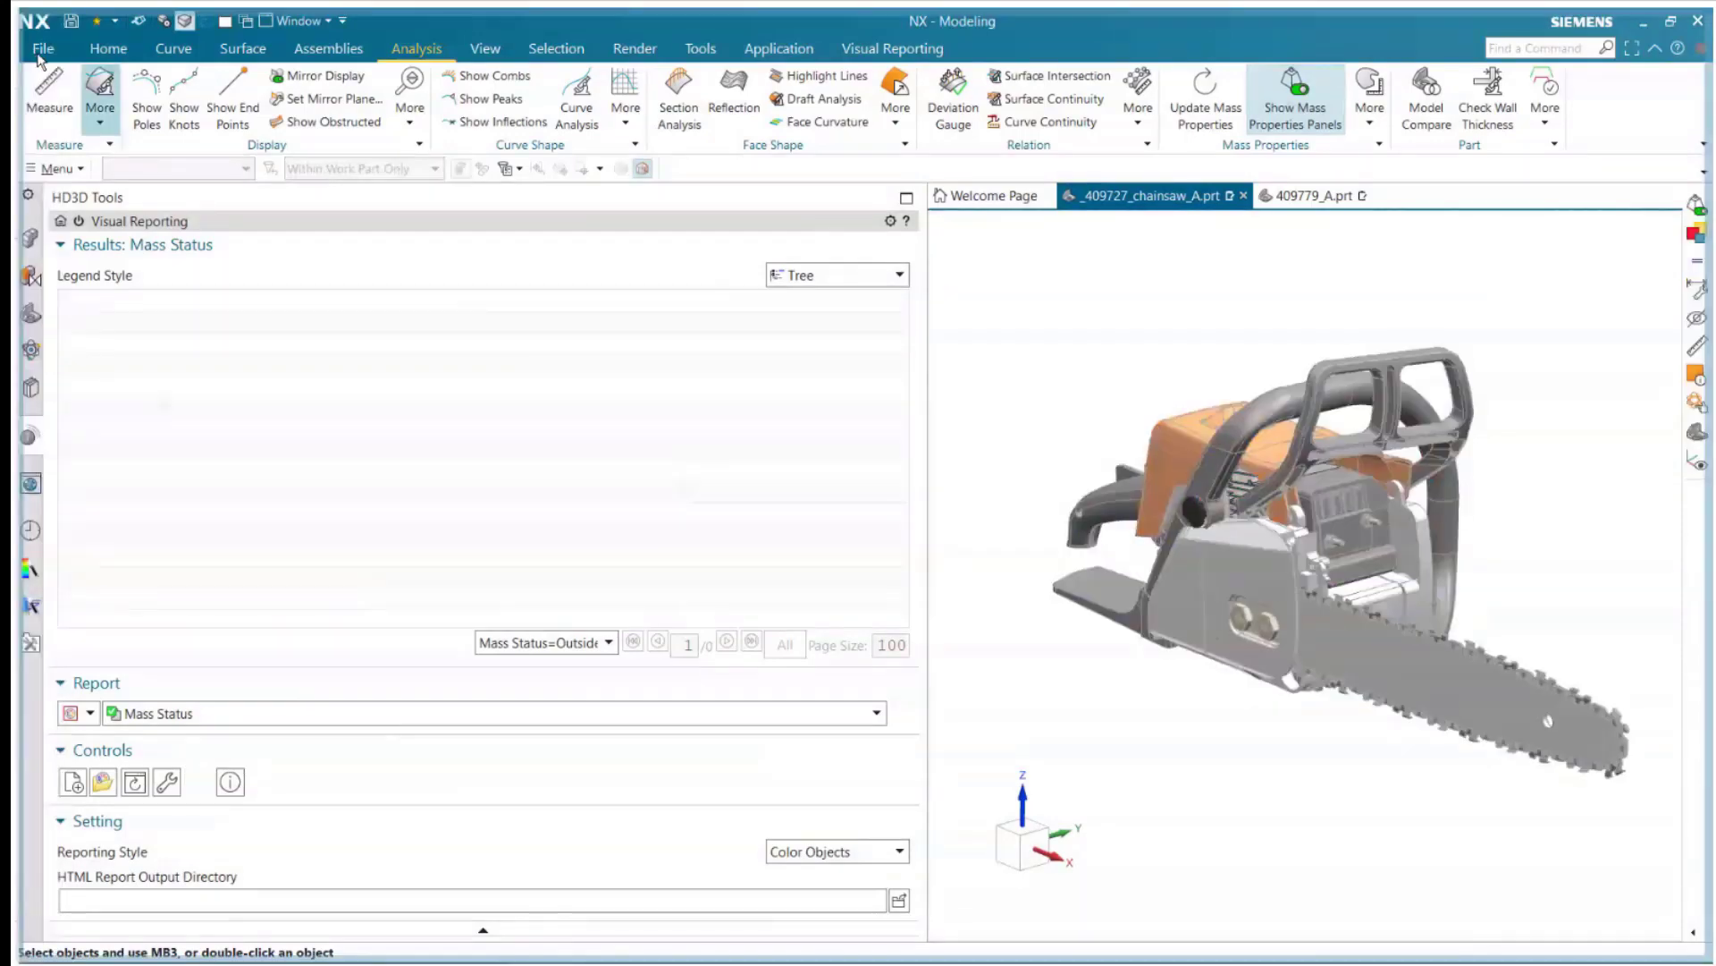
- Close all open parts, saving the changes to 409779_A.prt and _409727_chainsaw_A.prt
click(40, 55)
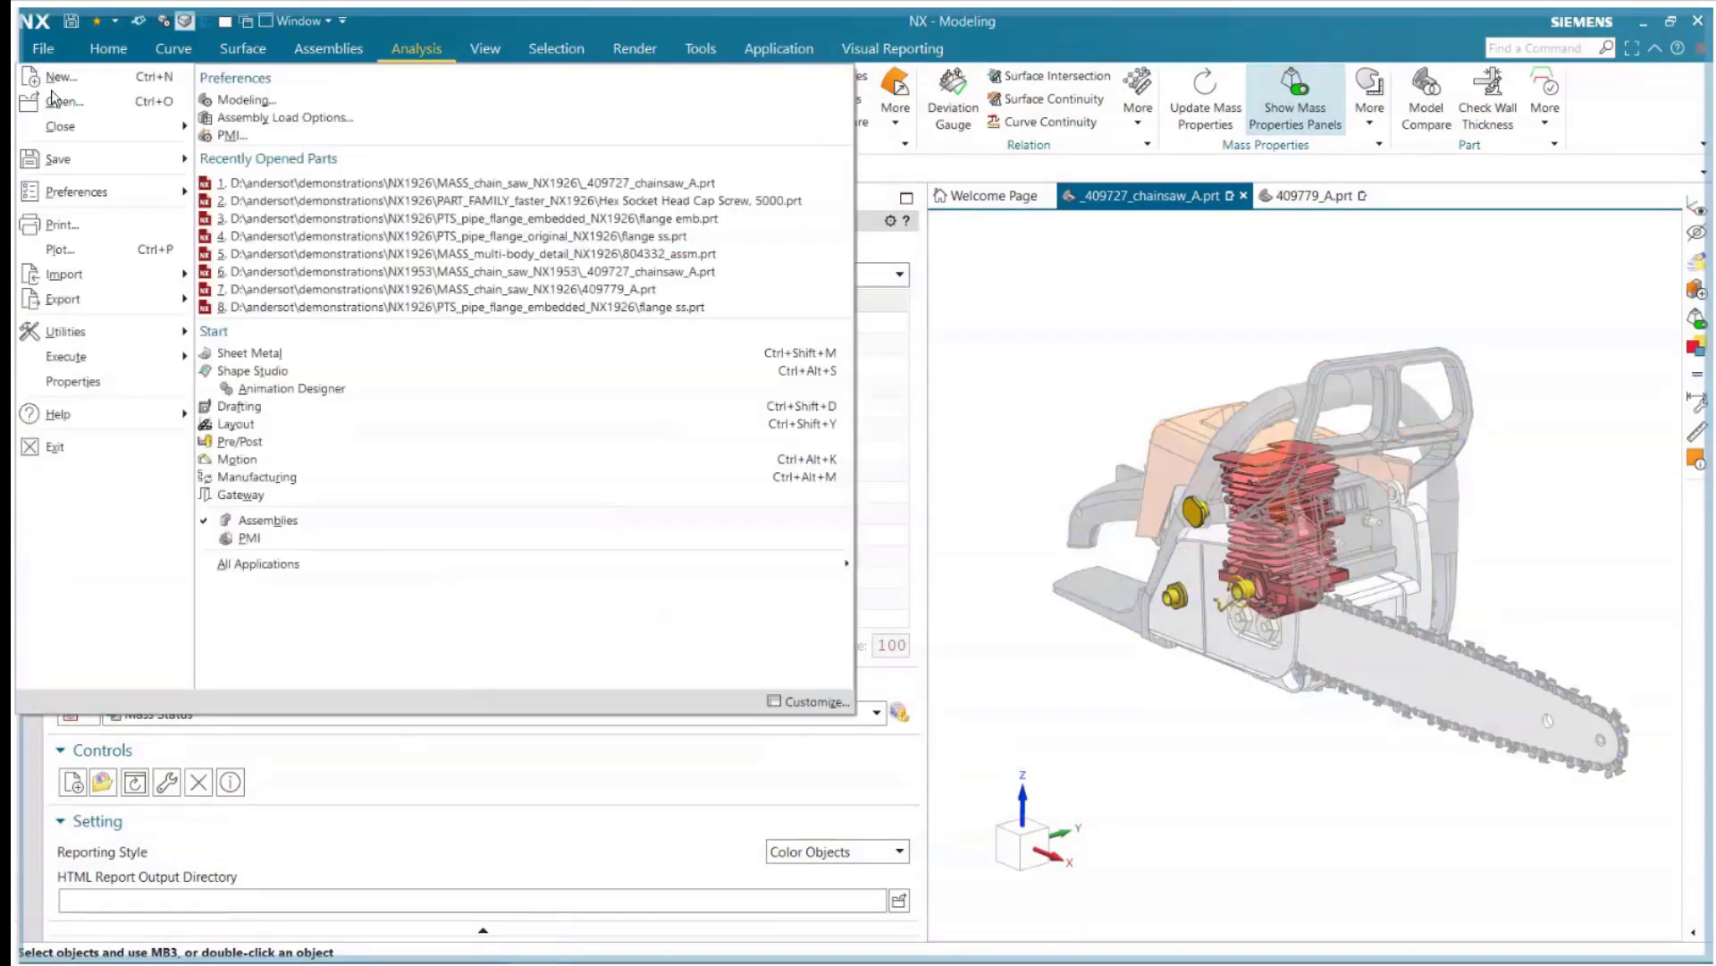
mouse_move(93, 132)
click(297, 147)
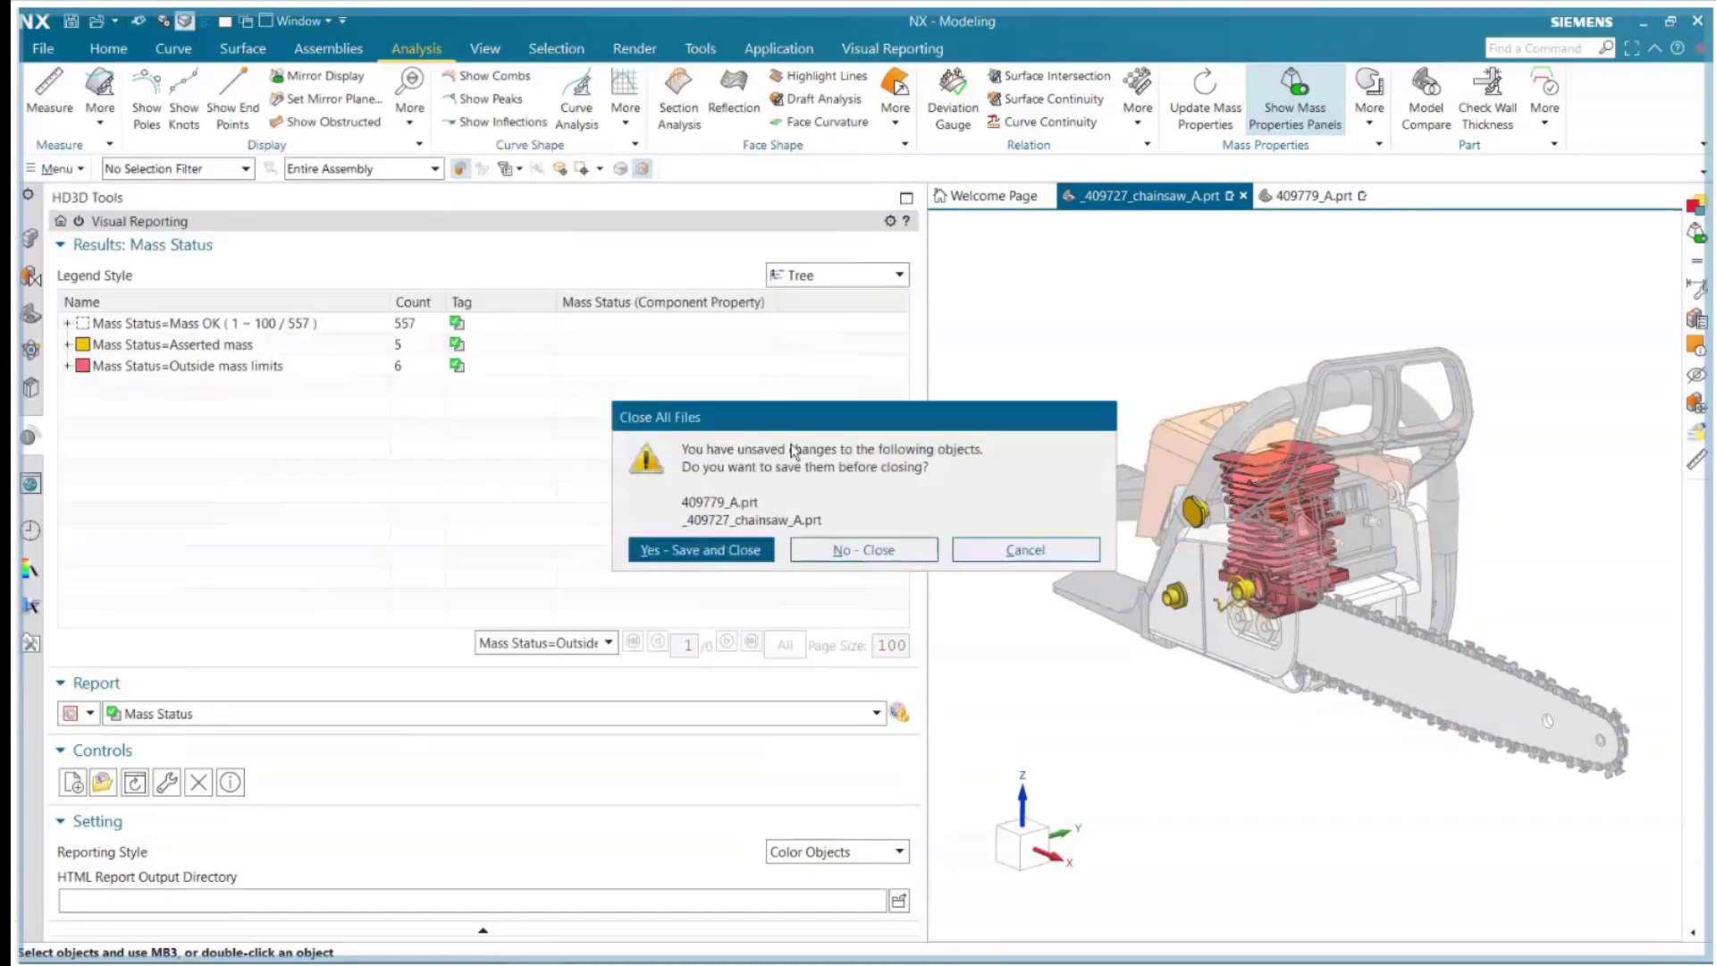
click(719, 549)
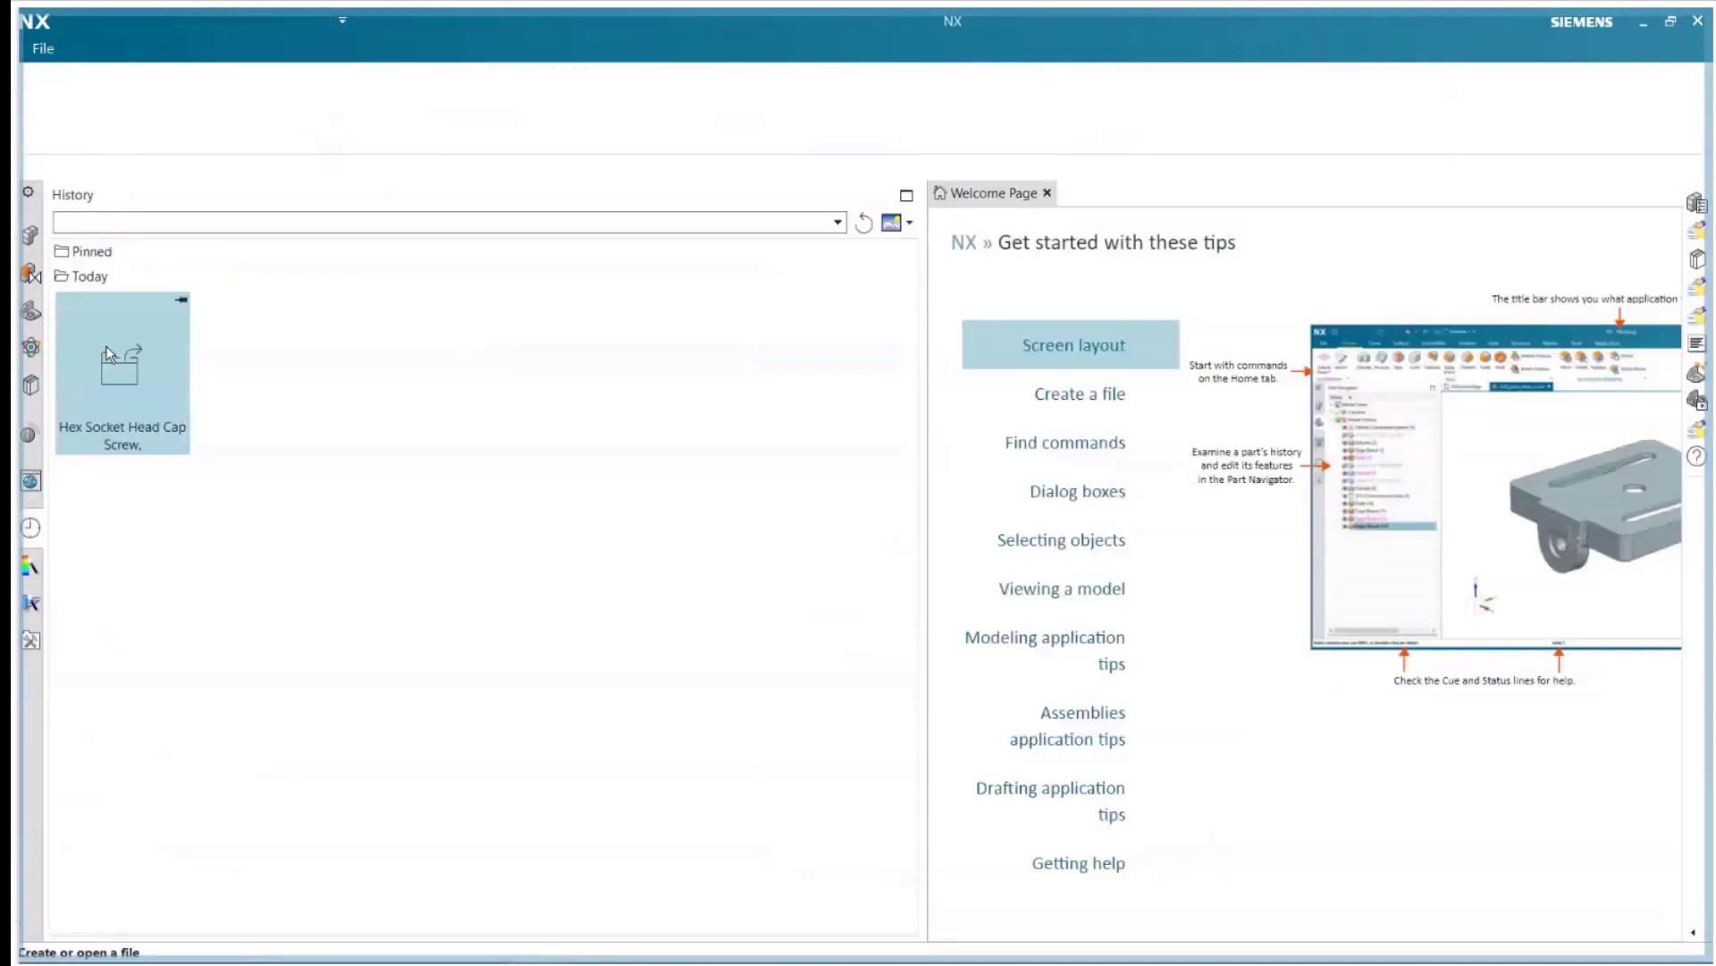
- Open 804332_assm.prt from the pinned parts and switch the Part Navigator to timestamp order
click(54, 250)
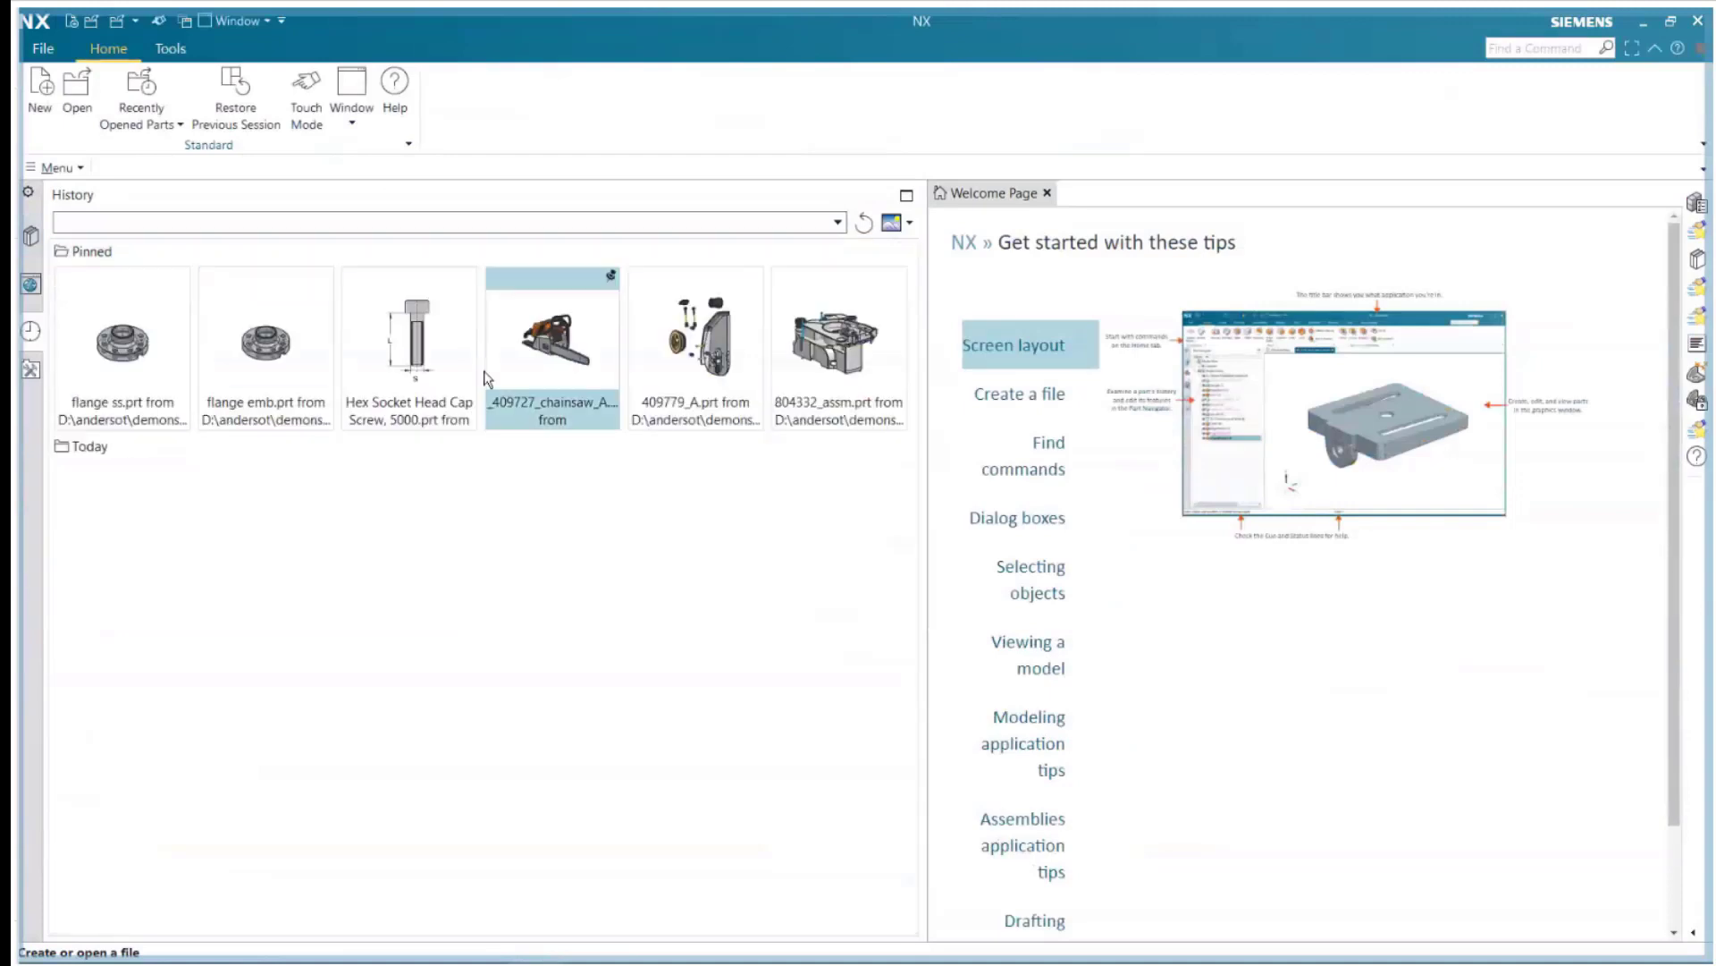
click(834, 369)
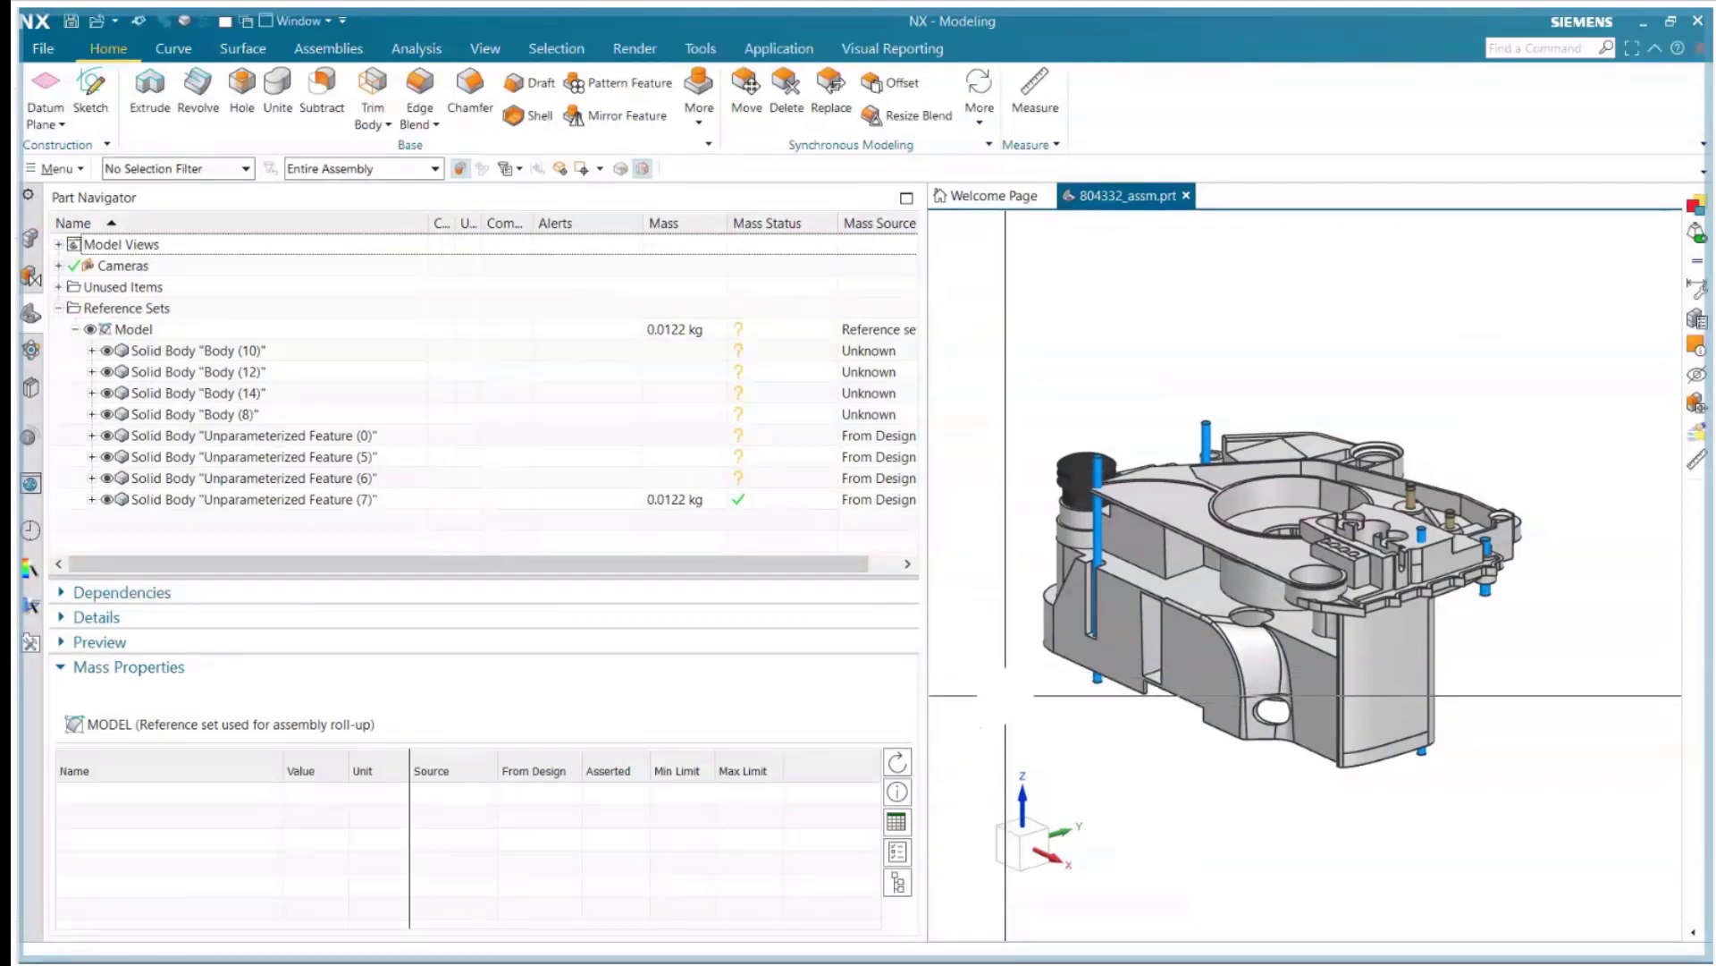
click(897, 884)
- Highlight all solid bodies of the part at once, clear the selection, and view the housing from above
key(ctrl+a)
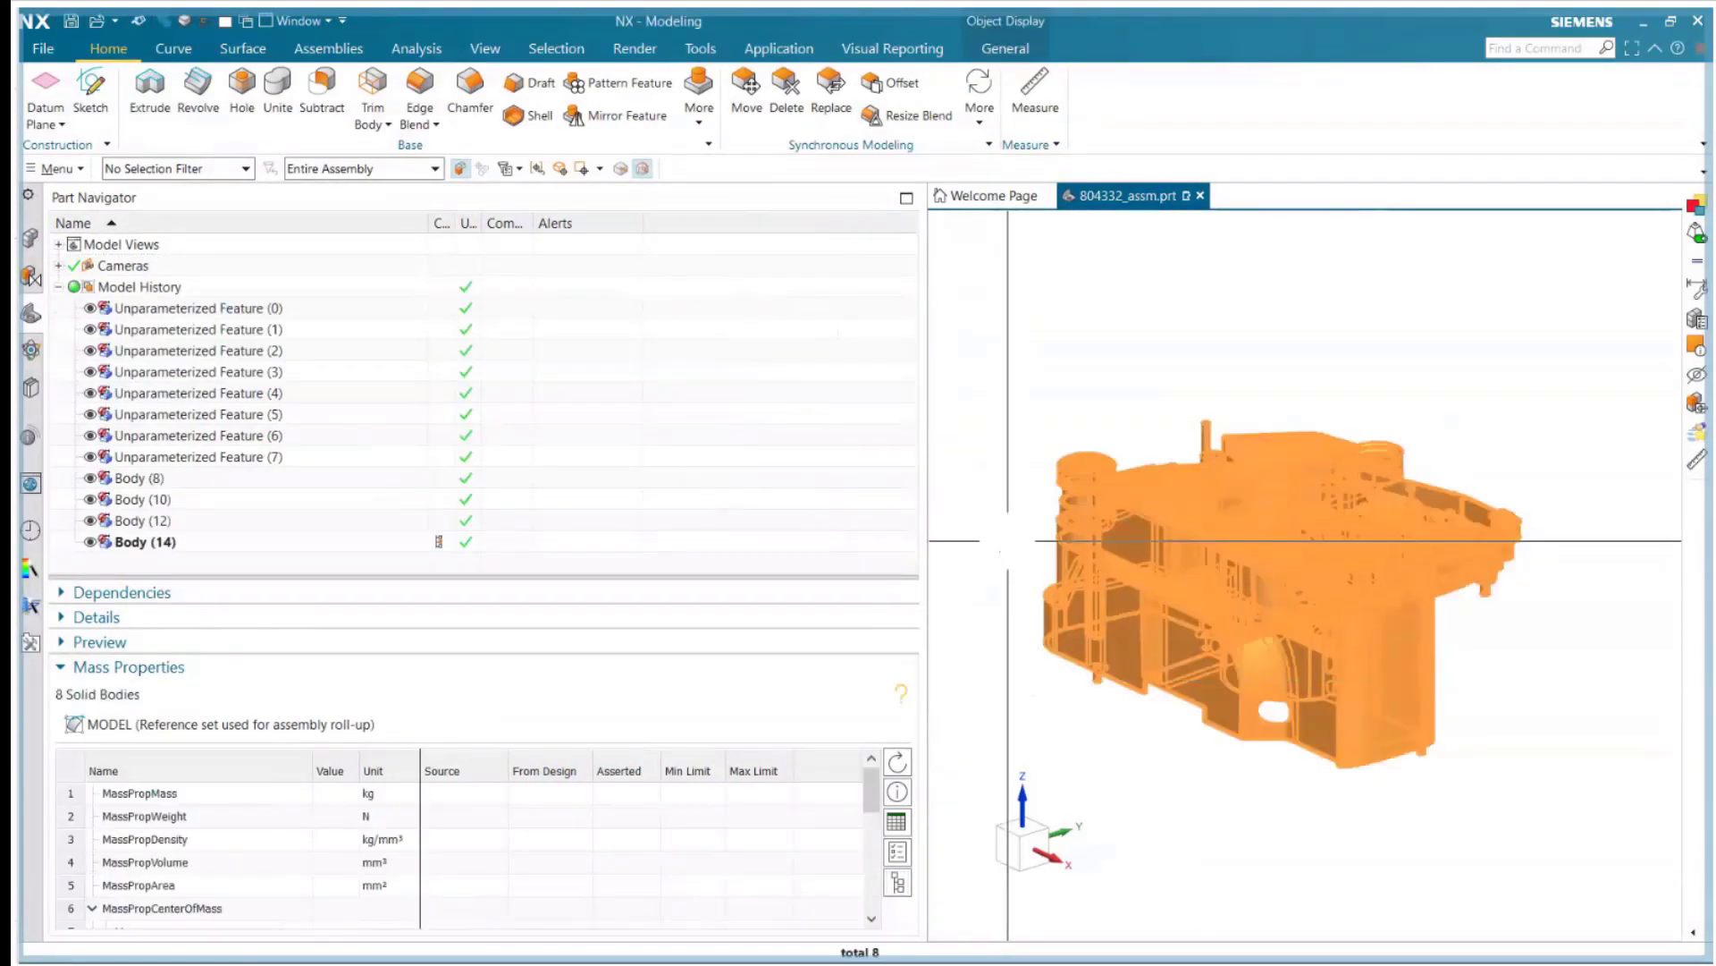
key(Escape)
middle_drag(1015, 594, 1015, 701)
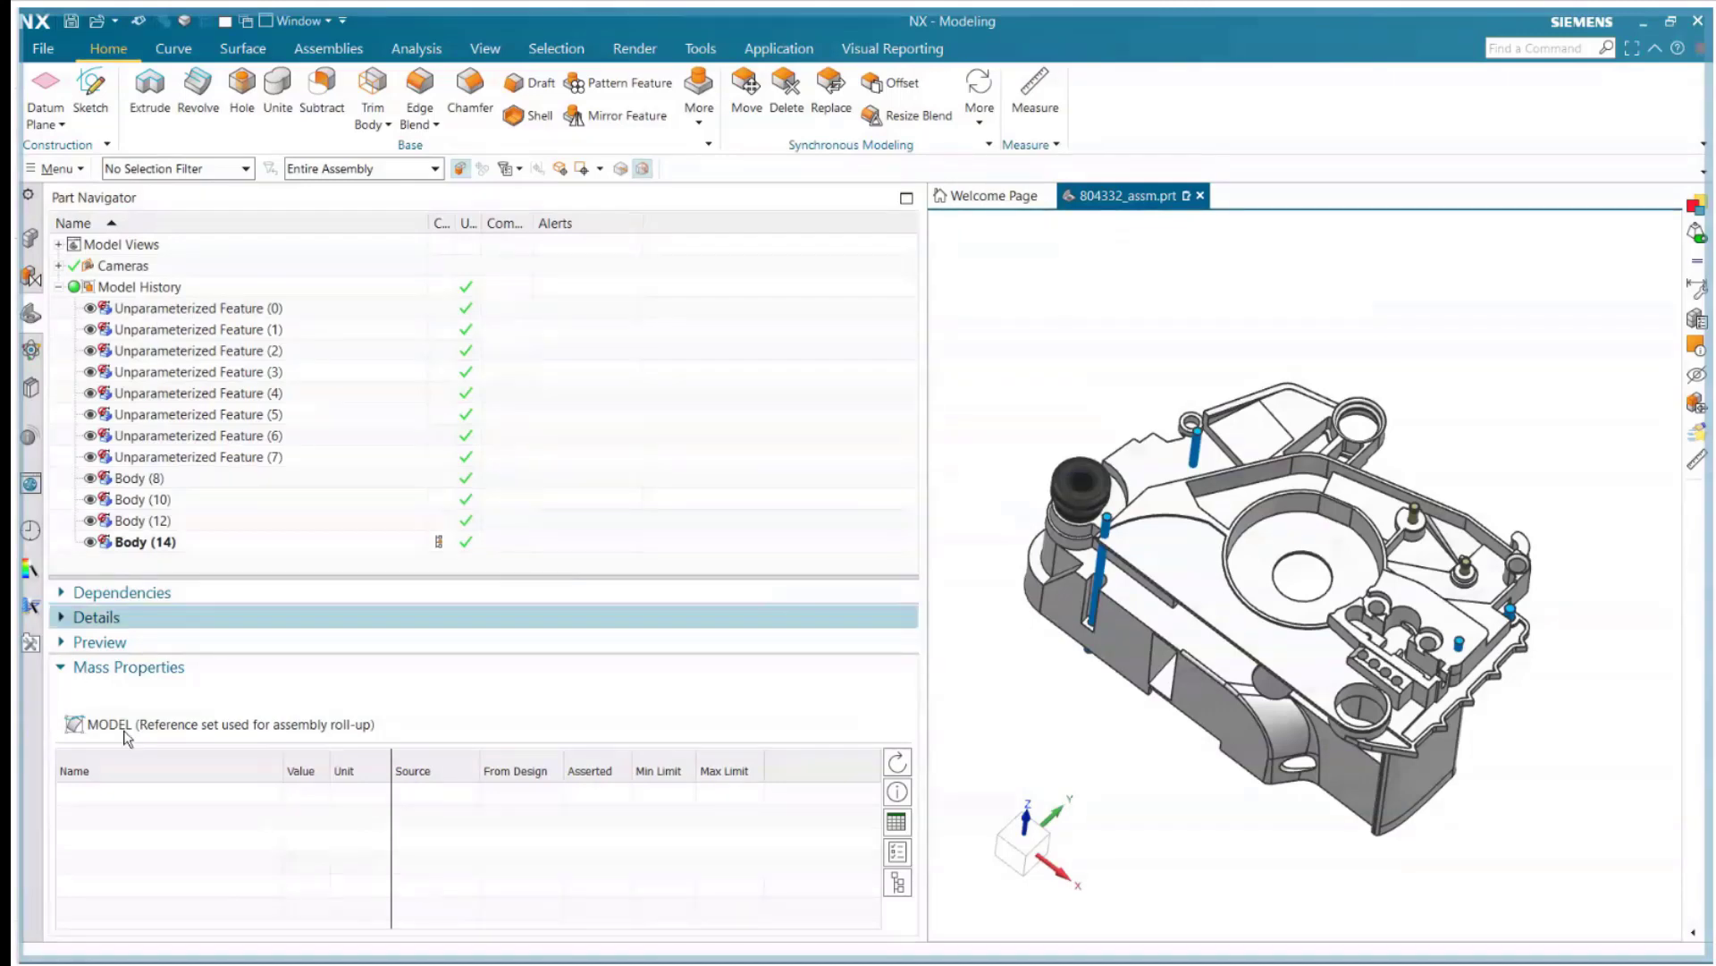
- Bring up the mass properties analysis commands and use Show Mass Properties Panels
click(189, 769)
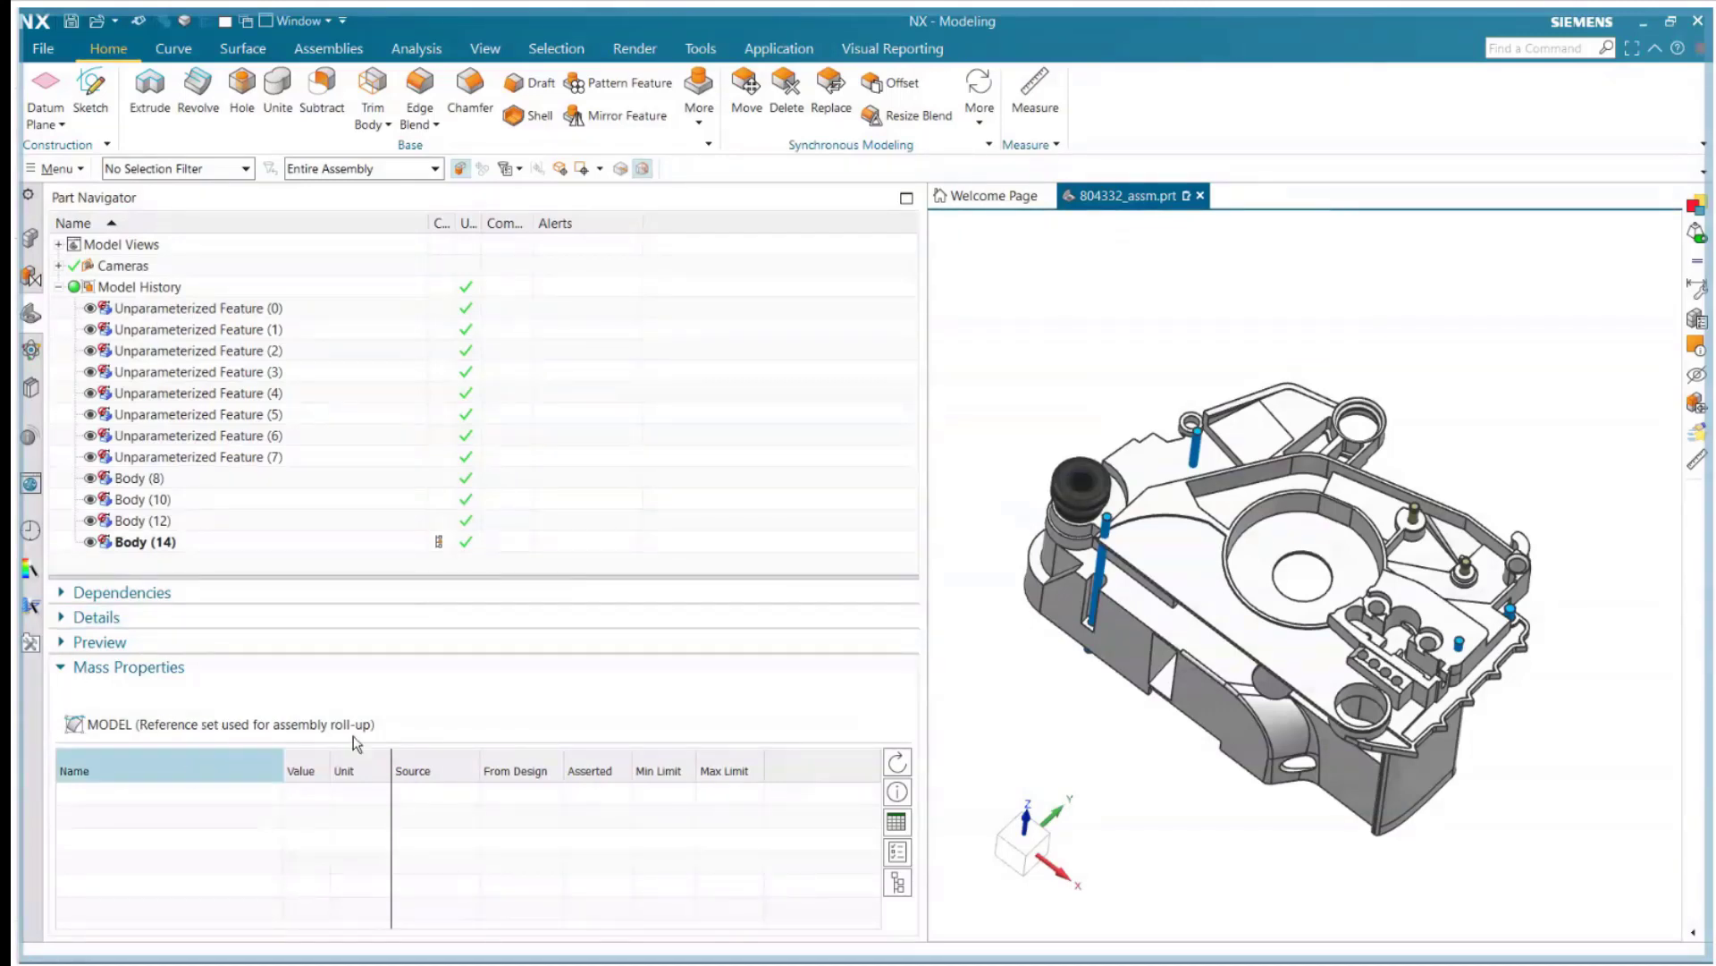
click(417, 48)
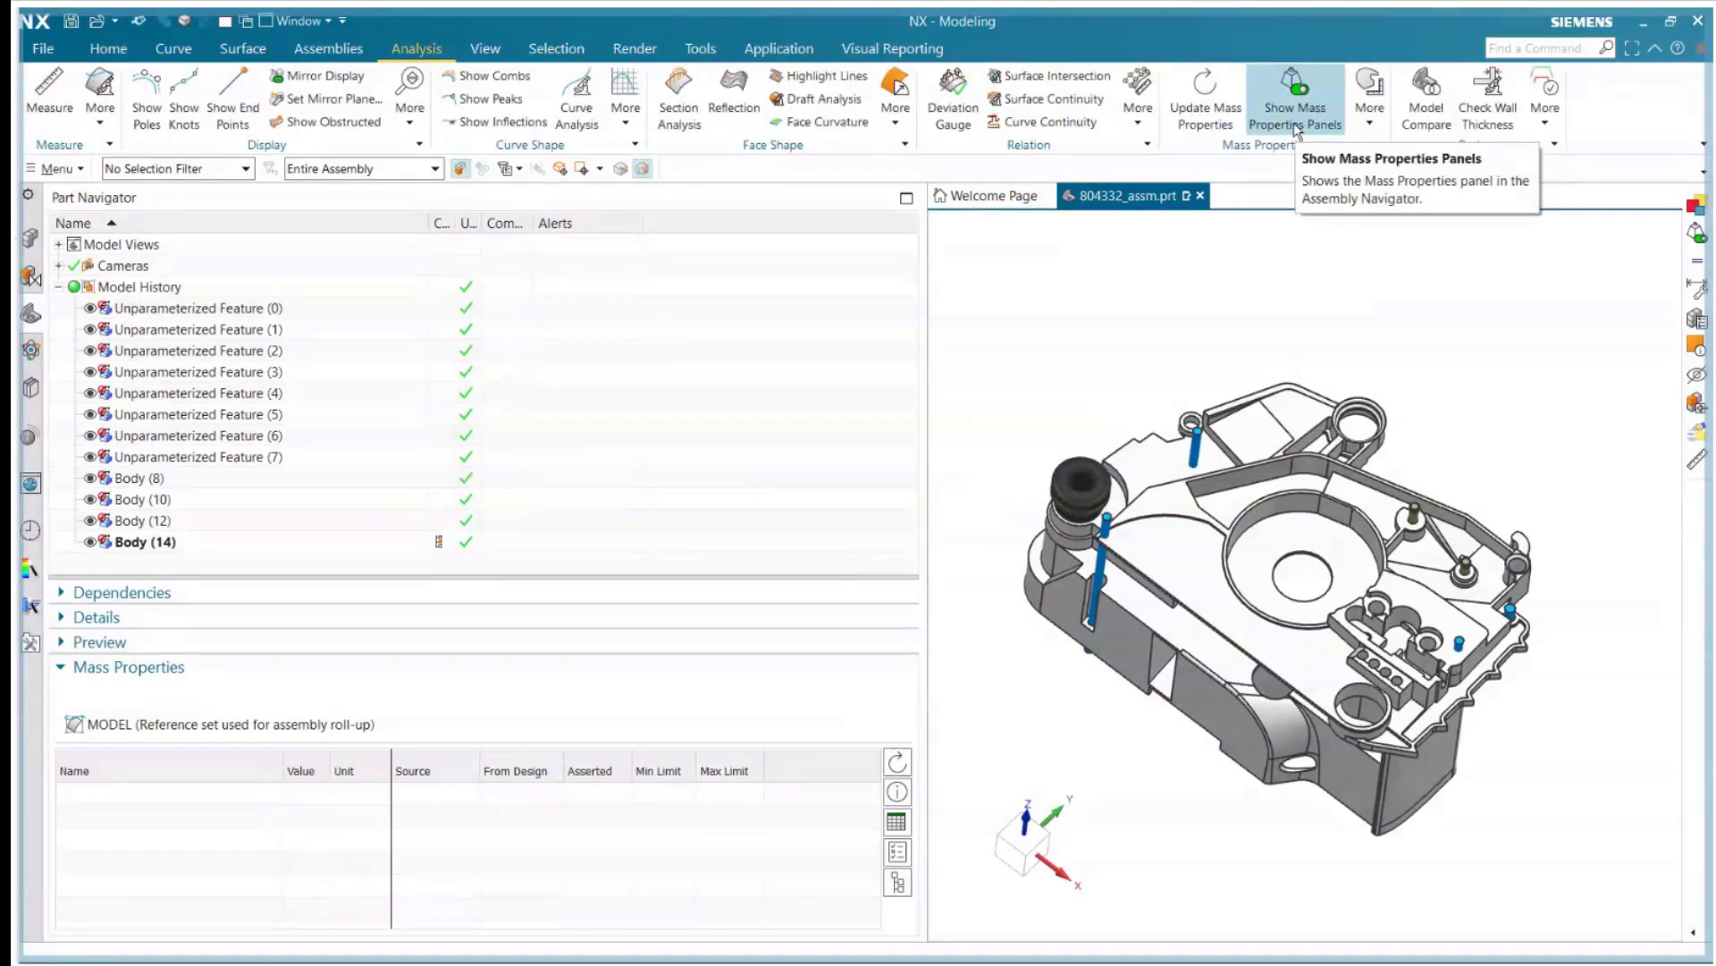
click(1291, 100)
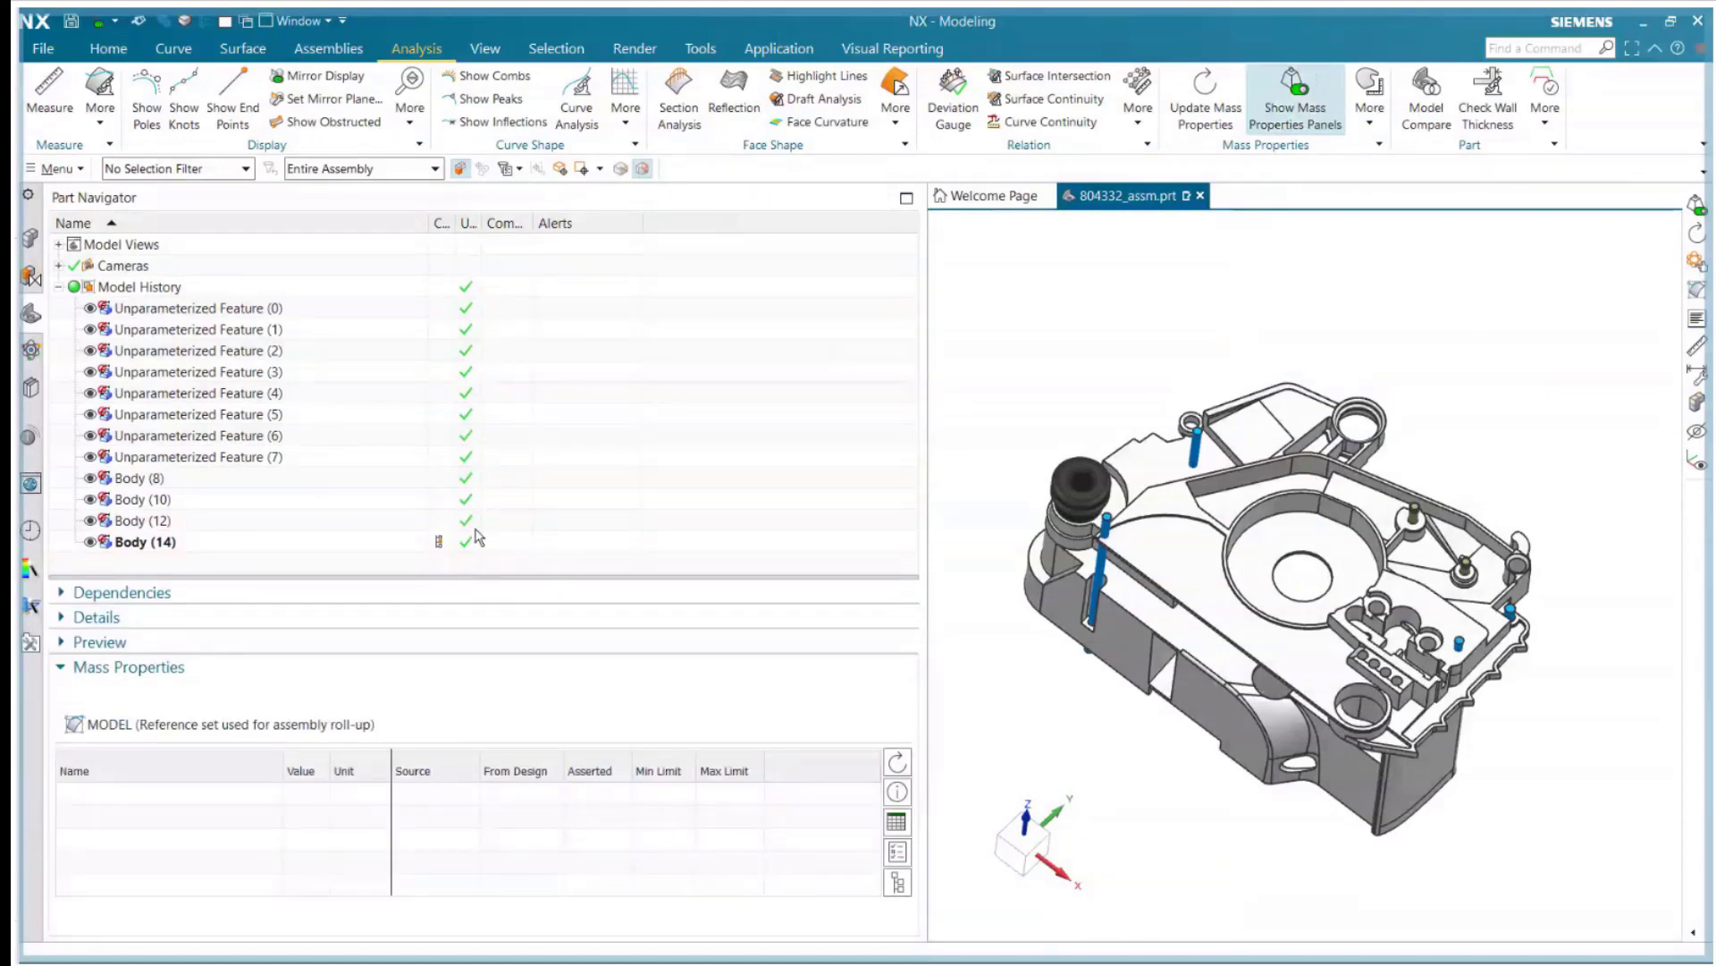
- Select the main housing body, Unparameterized Feature (0), and update its mass properties
click(1161, 615)
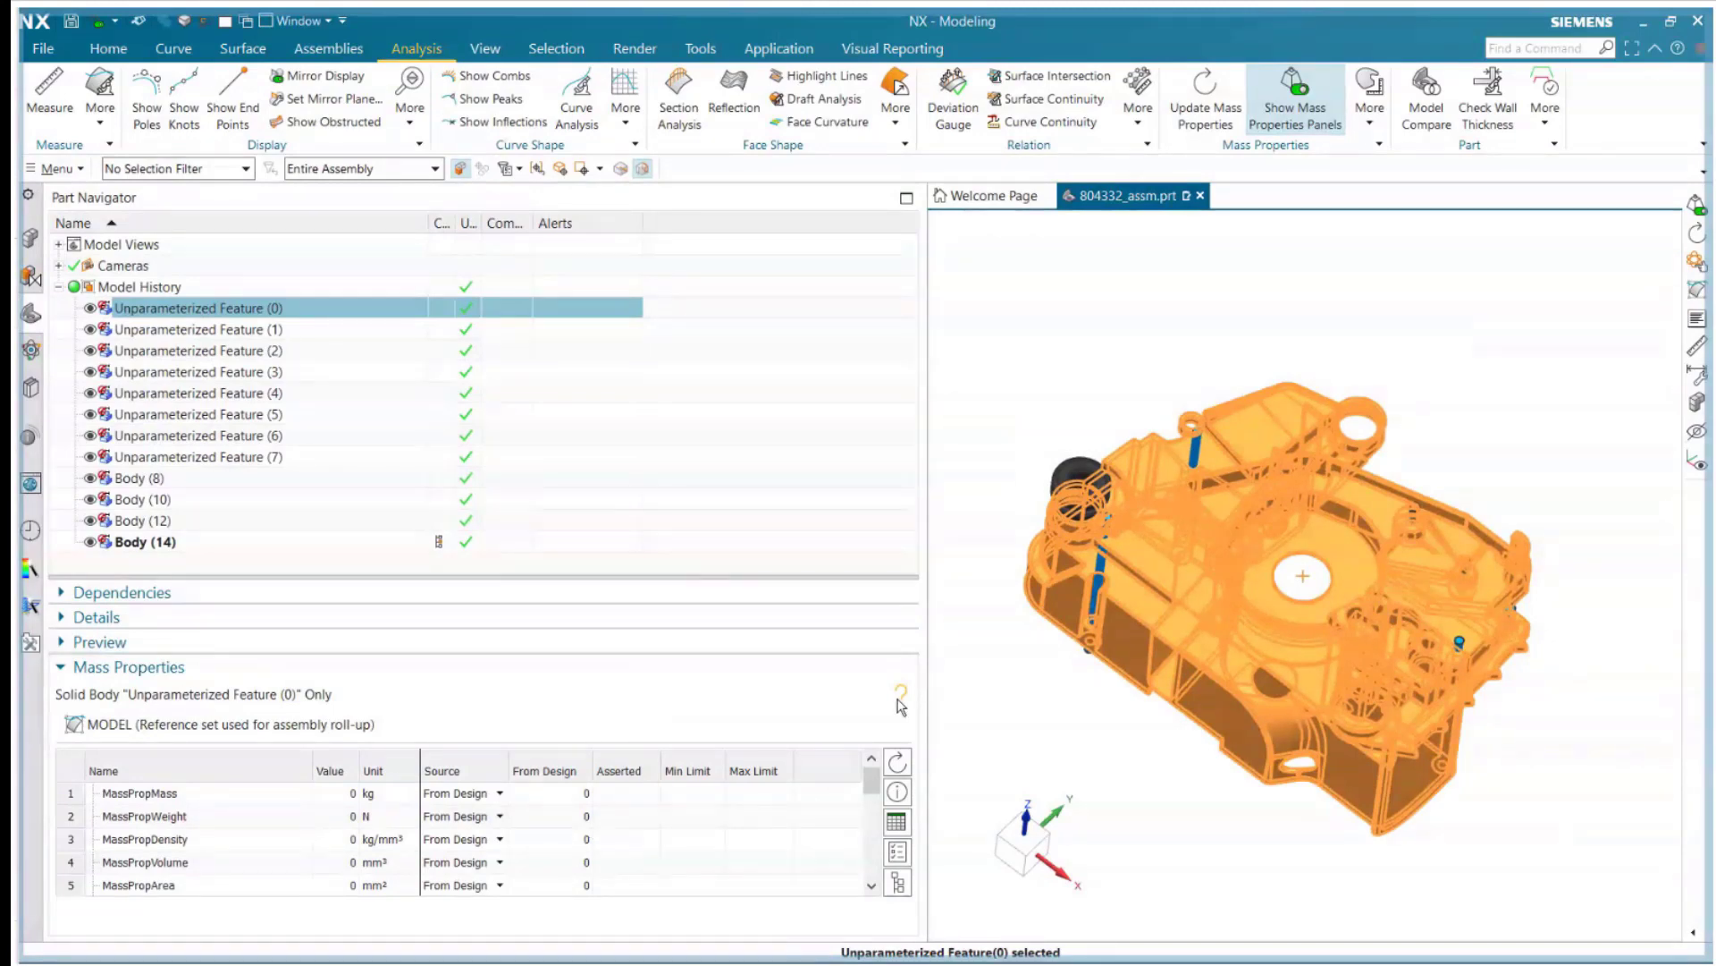
mouse_move(901, 705)
click(901, 765)
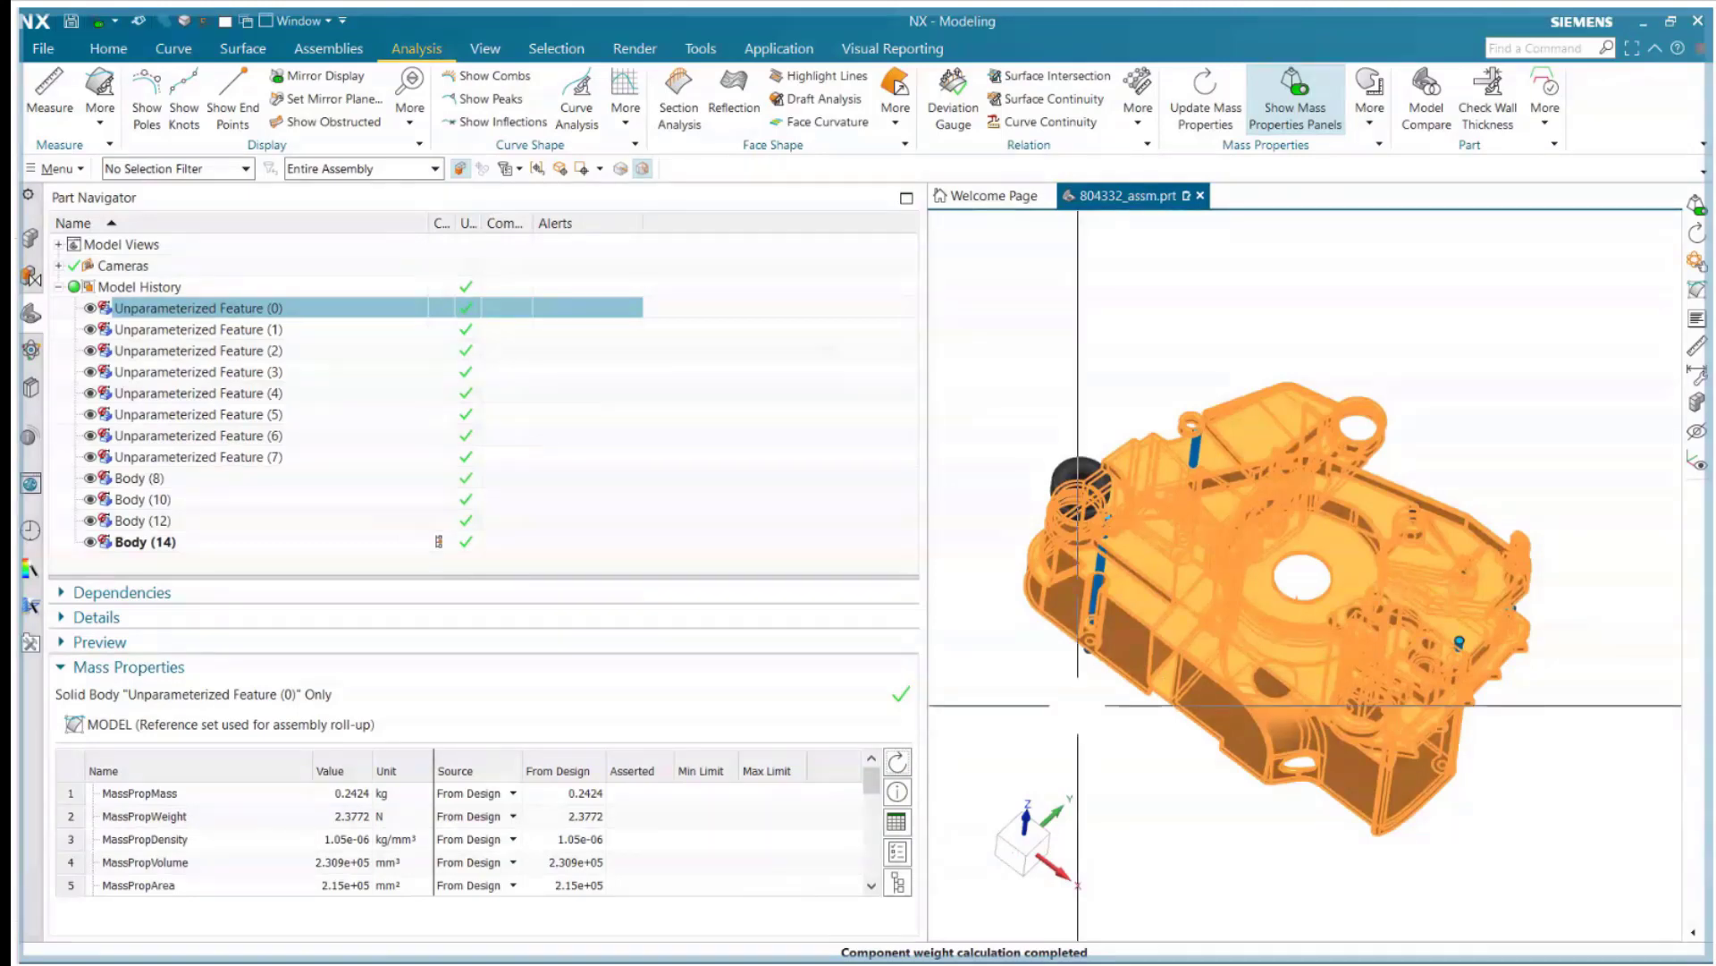
- List the information for Unparameterized Feature (0), close the listing, and set the selection filter to Solid Body
key(ctrl+i)
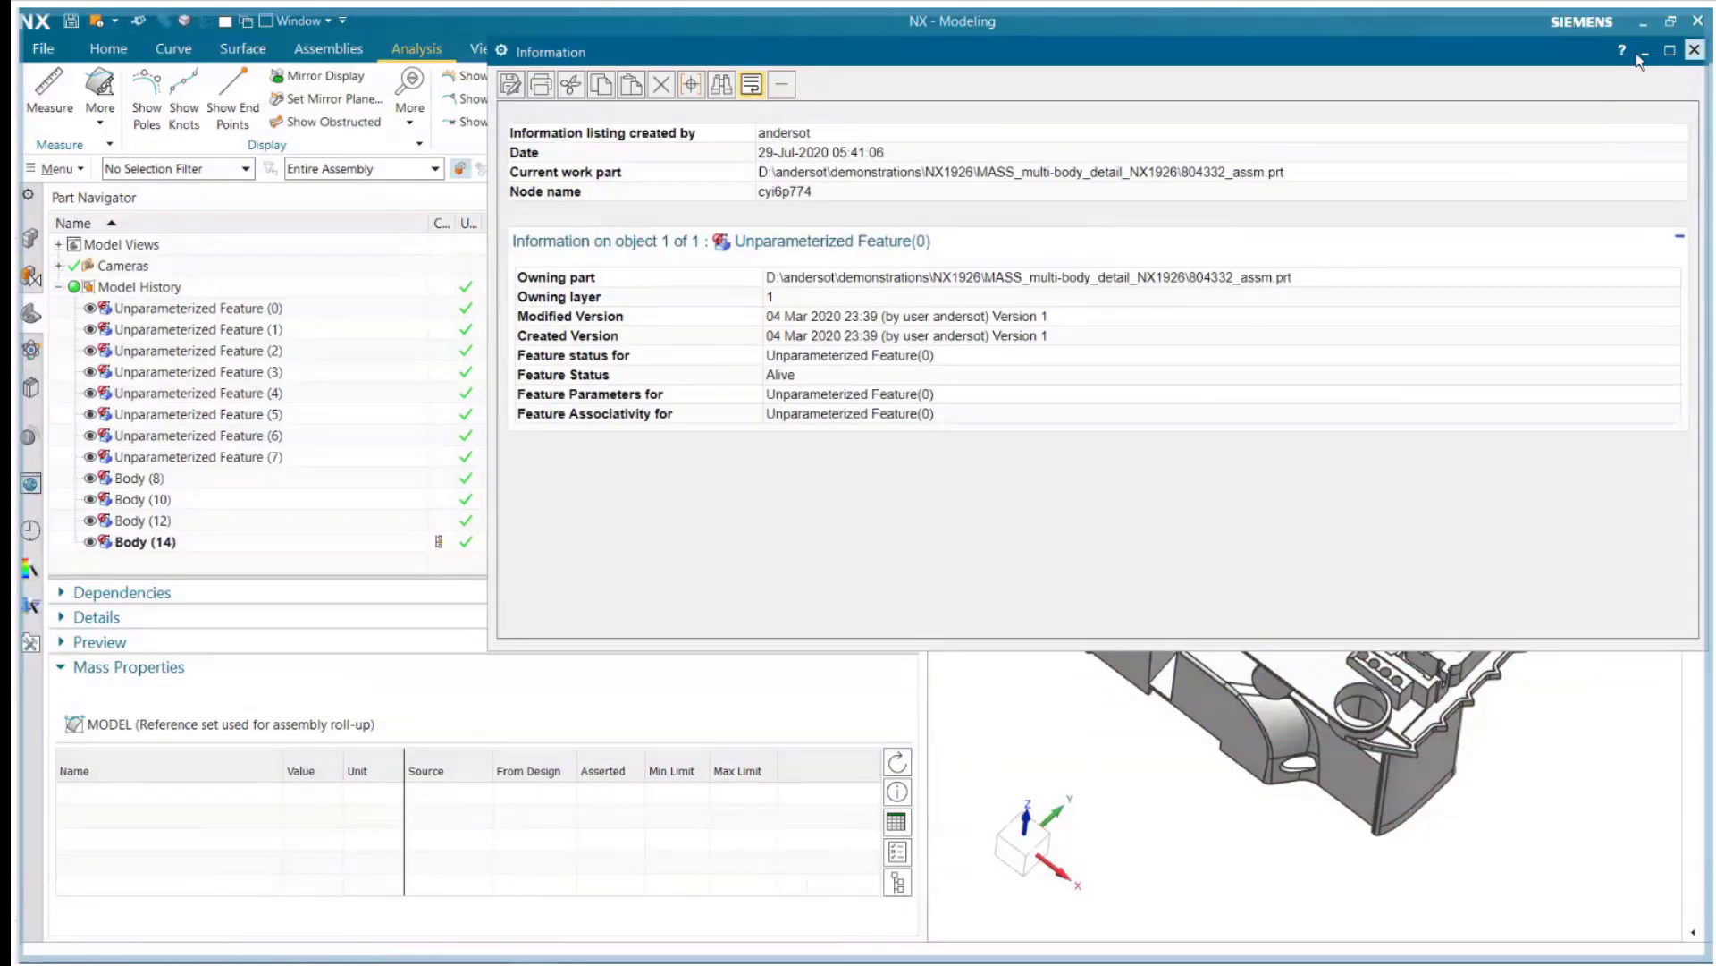
click(1694, 50)
click(235, 168)
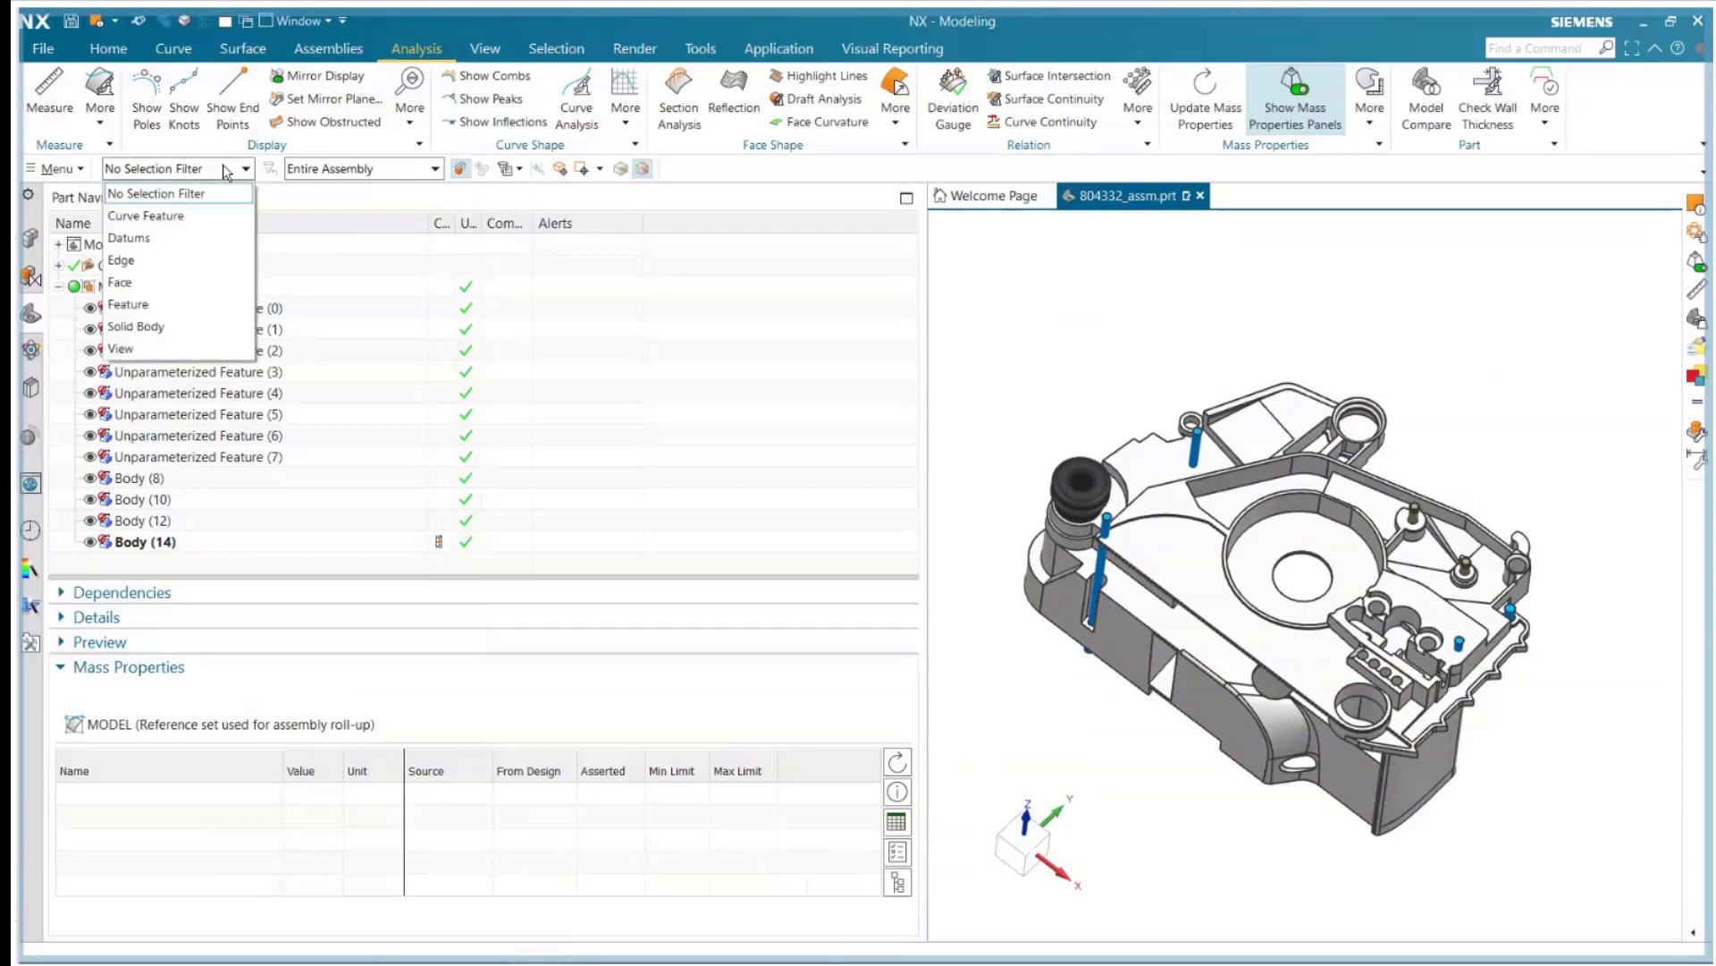
click(134, 325)
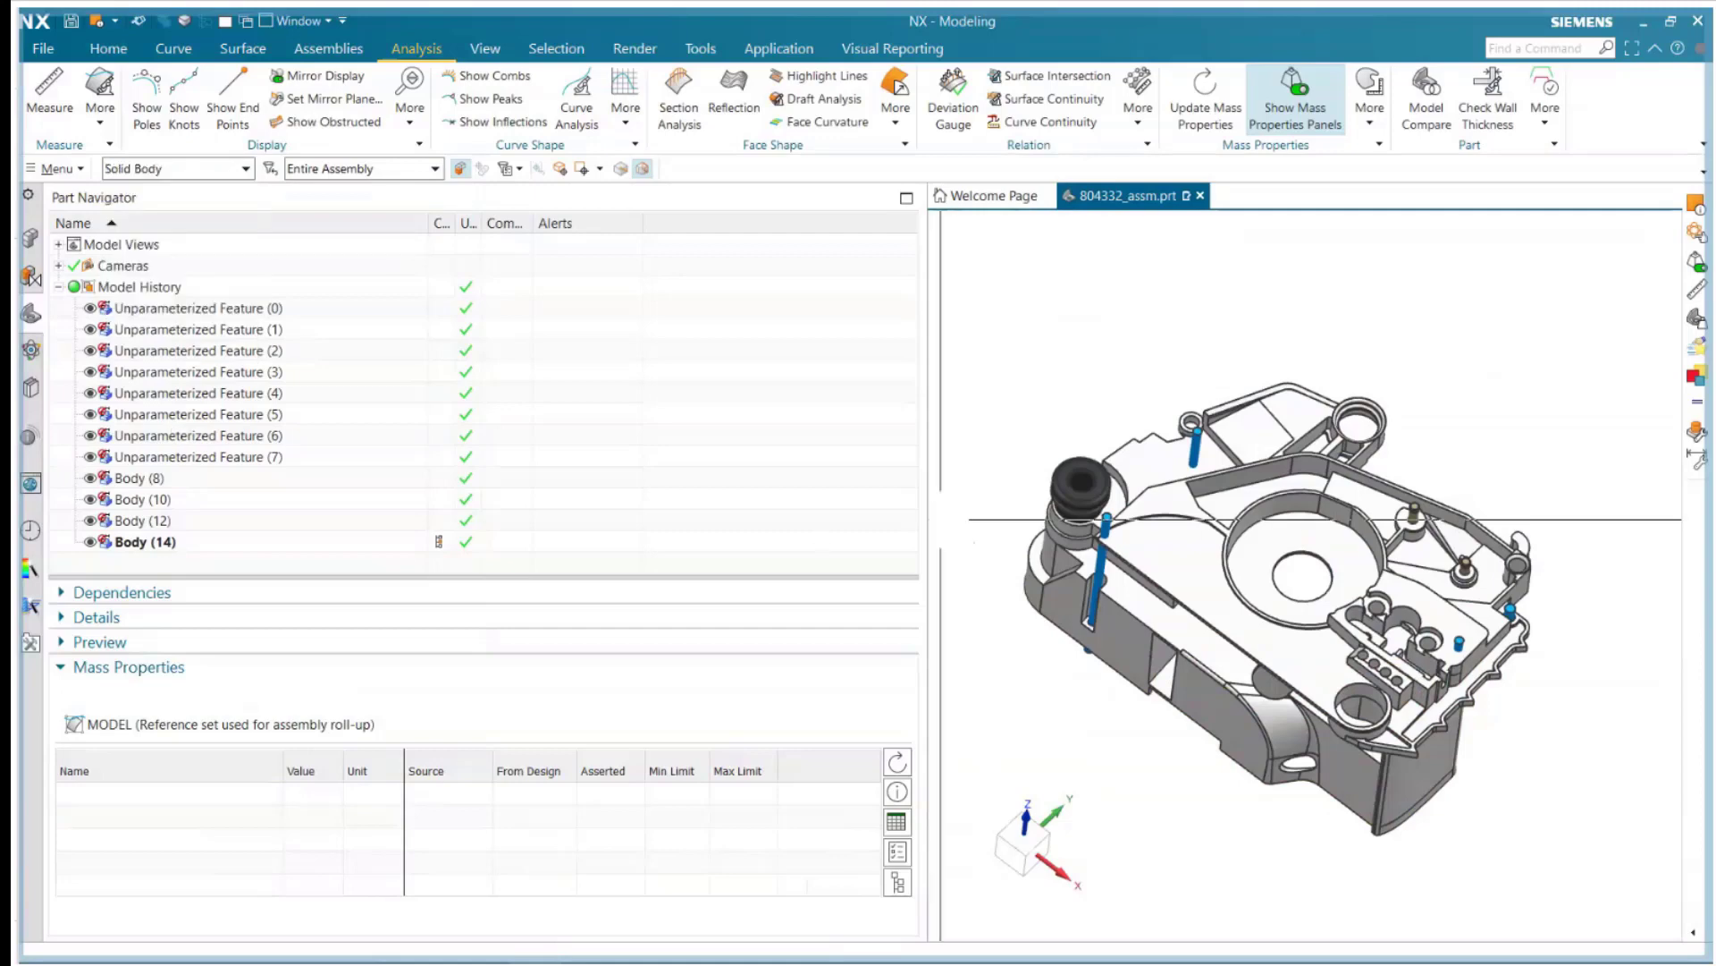
- List the object information for the housing's solid body, examine its material and density, and close the listing
click(1180, 571)
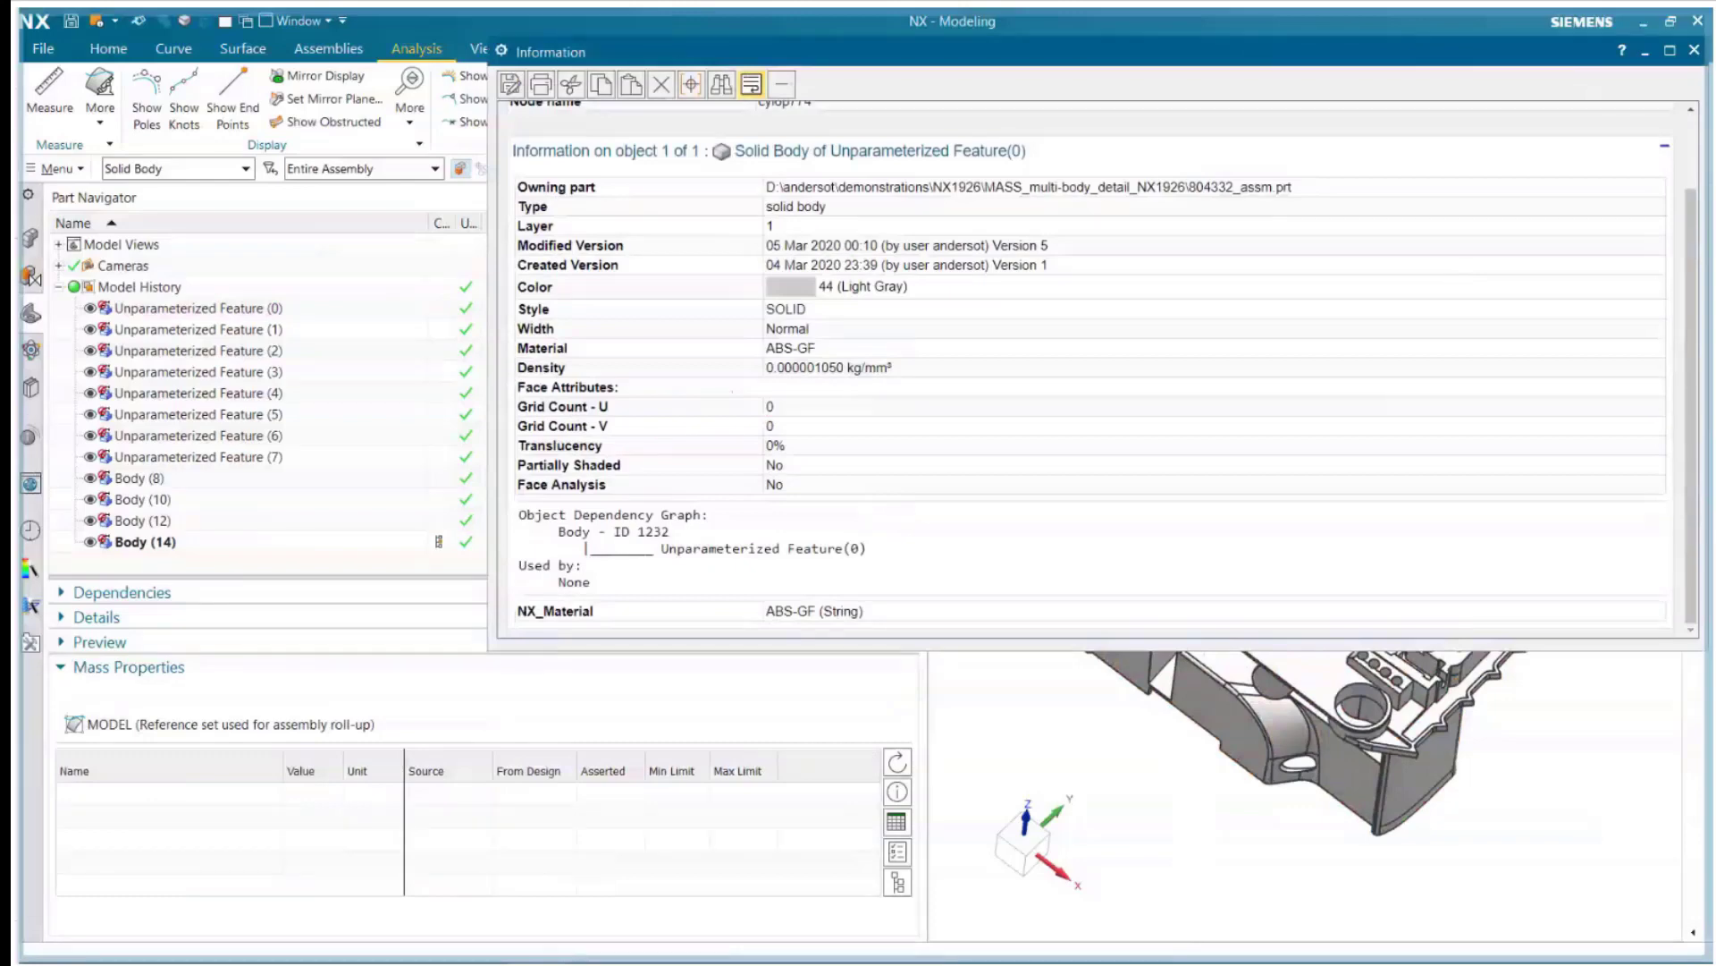
drag(766, 348, 816, 349)
click(877, 368)
click(1694, 50)
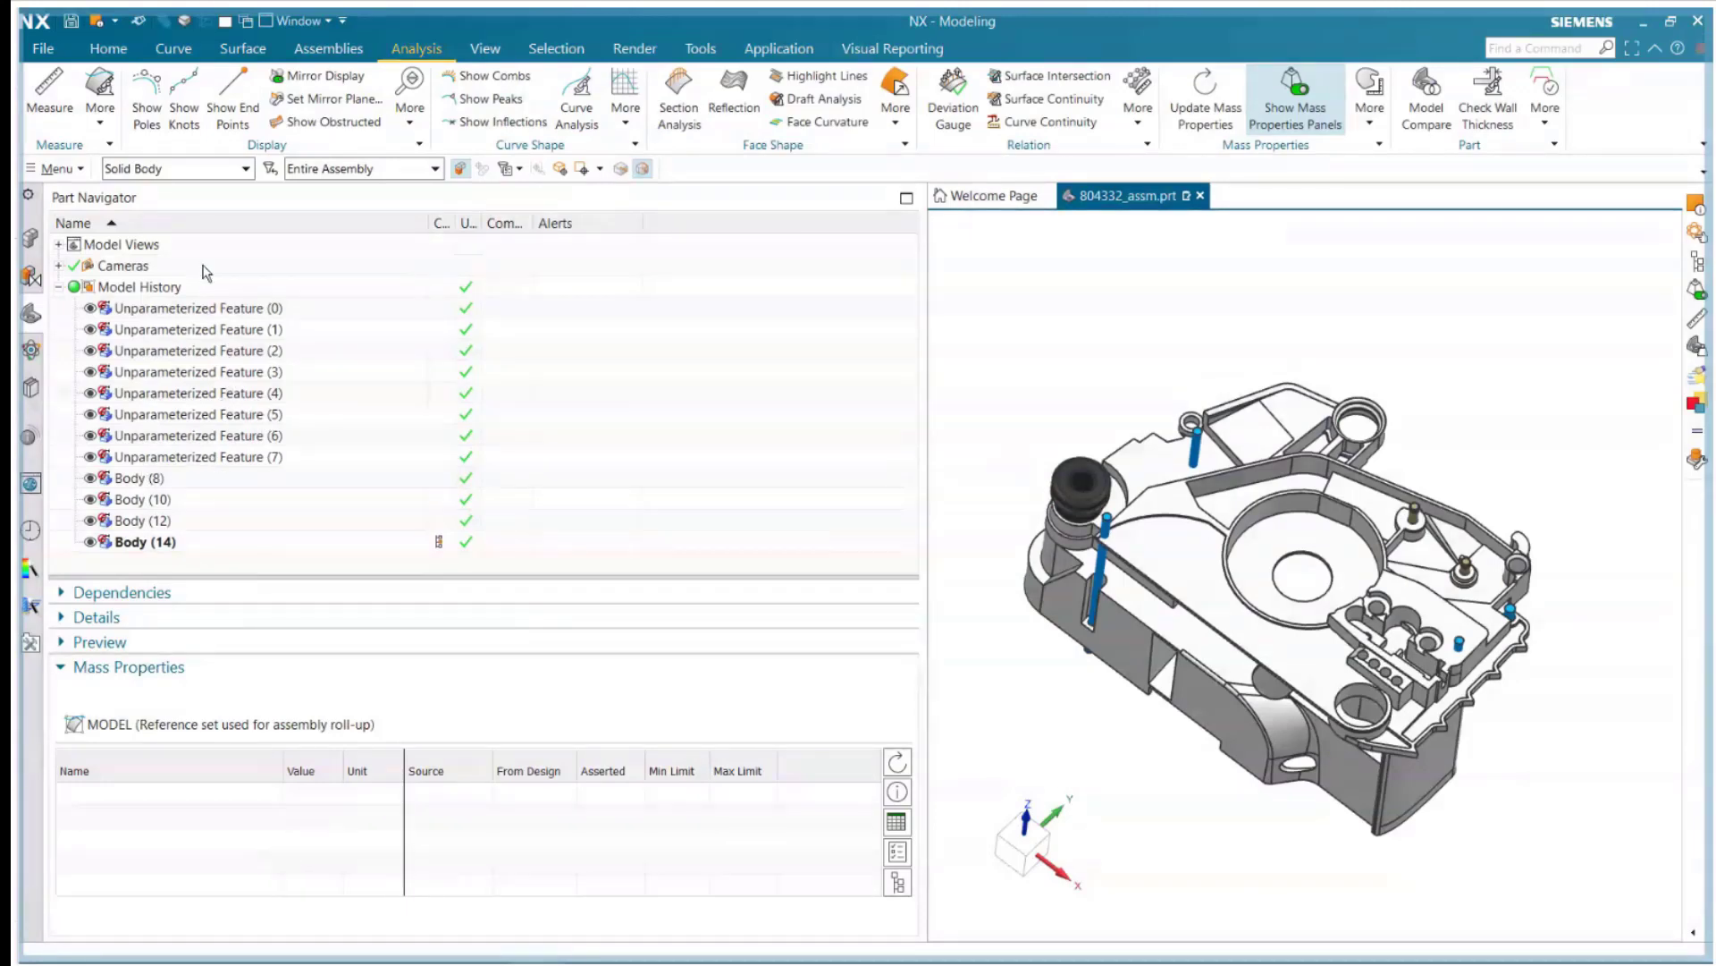
- Compare the Part Navigator with timestamp order on and off, leave it off with the reference set bodies listed, and clear the selection
right_click(237, 228)
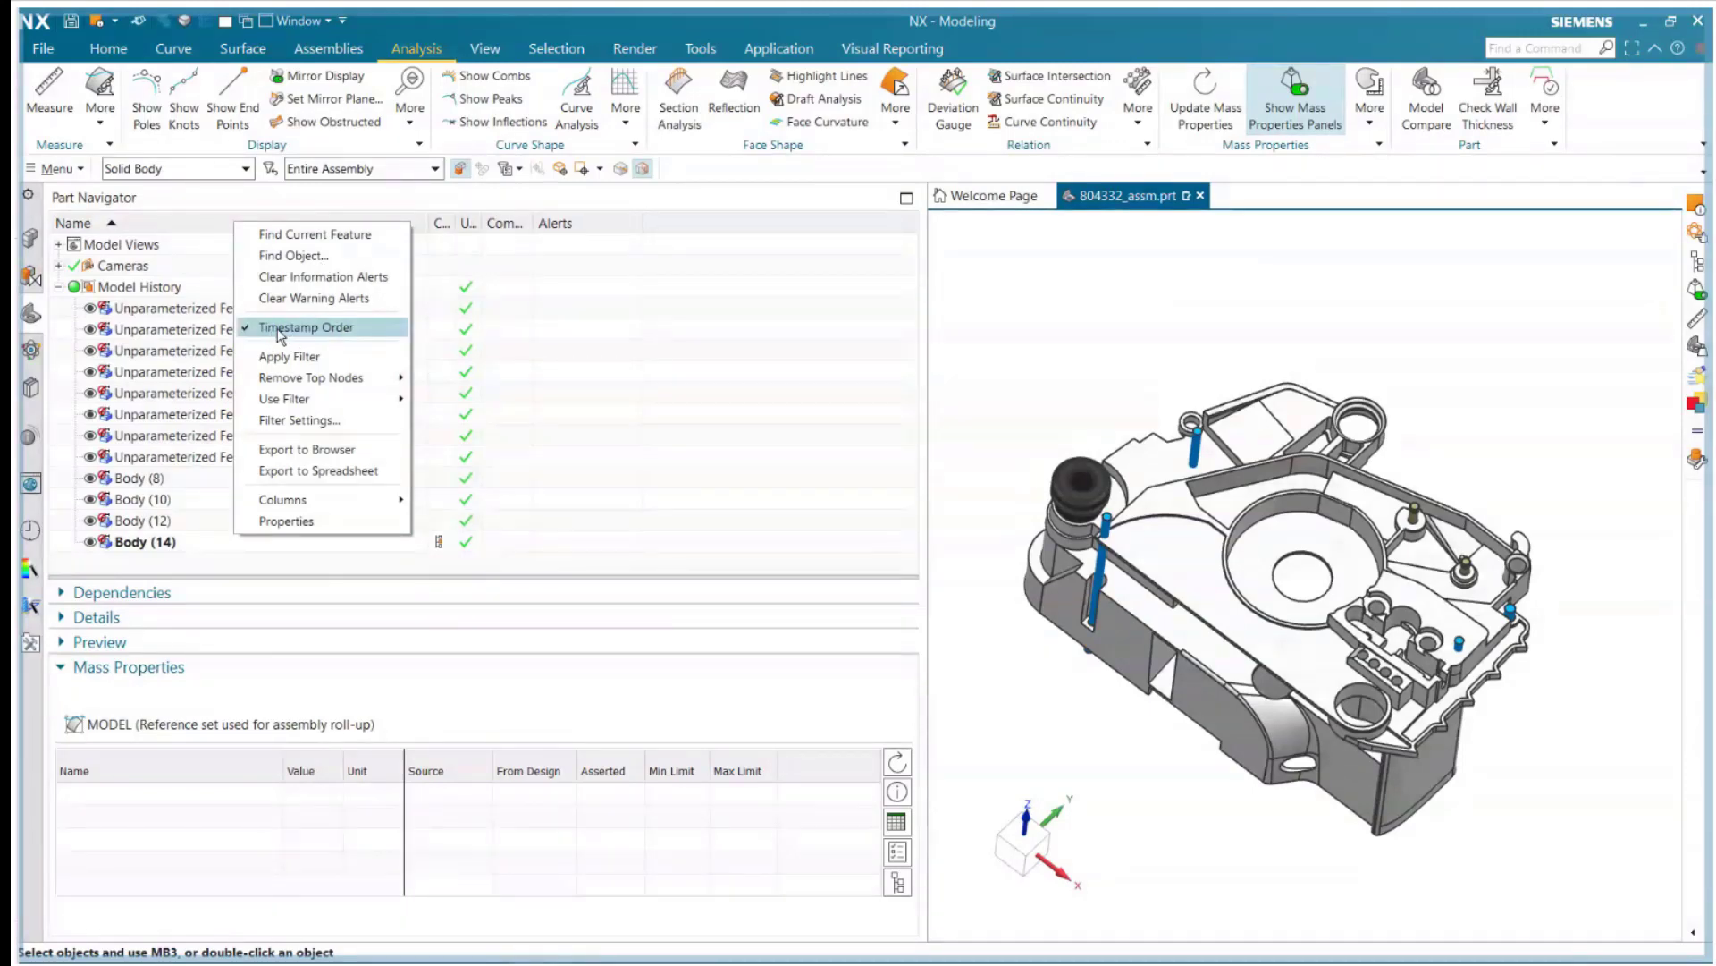
click(327, 202)
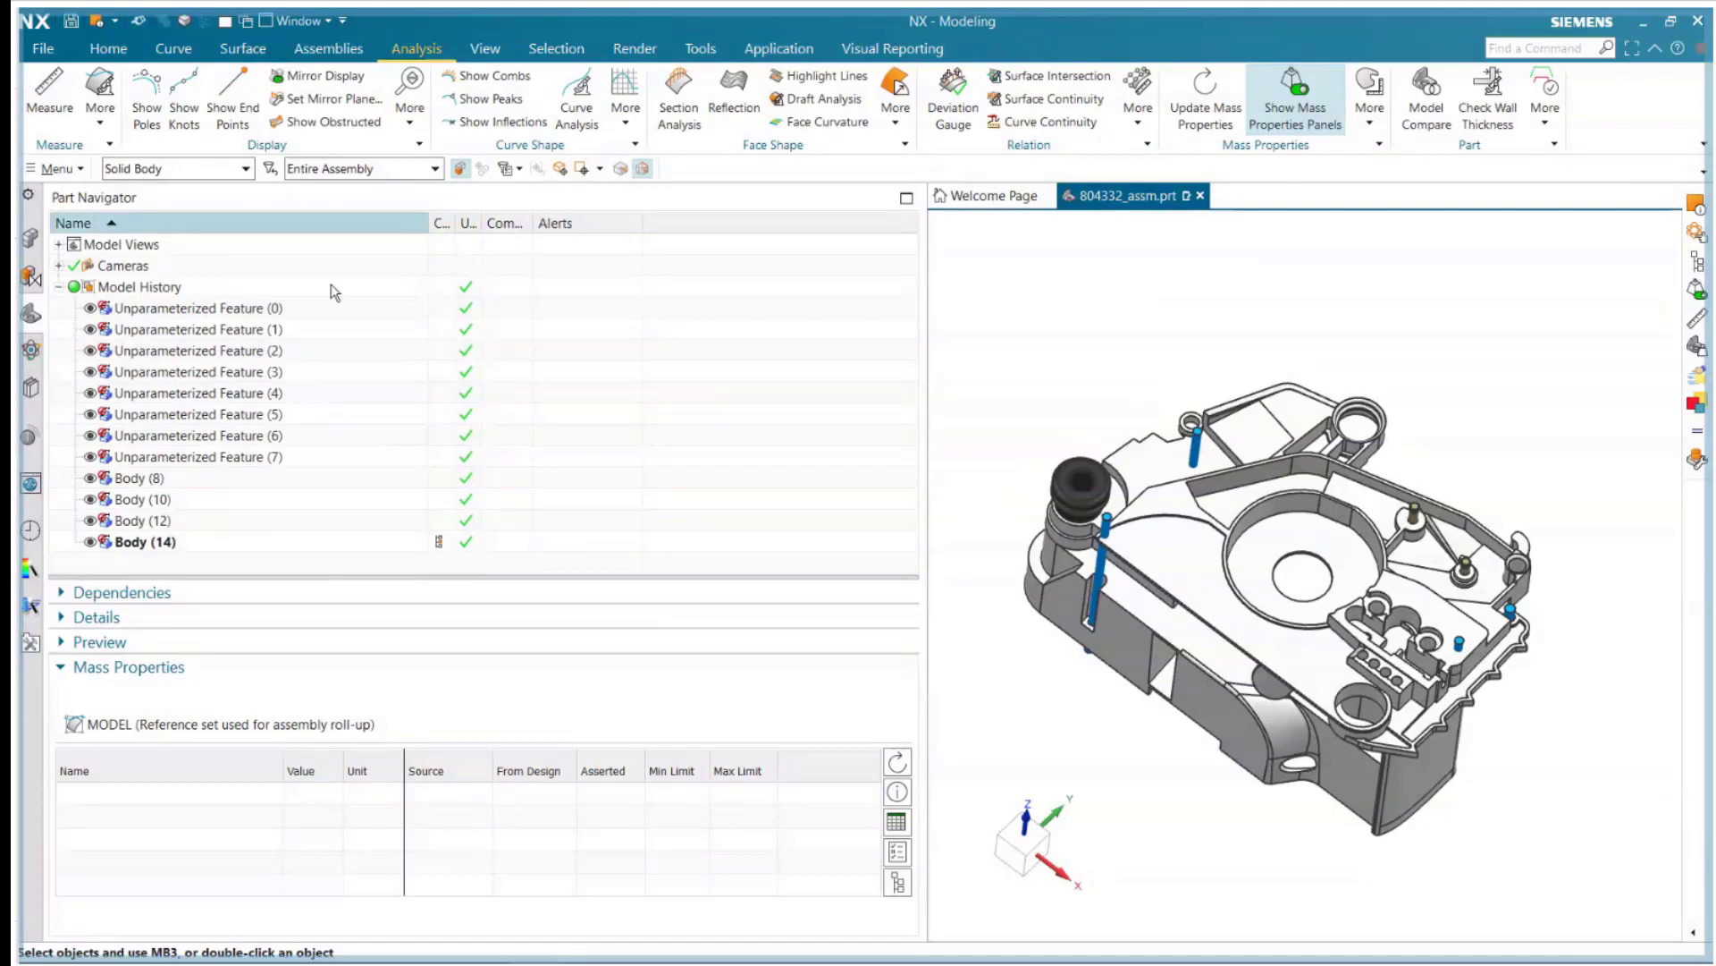
click(898, 885)
click(899, 885)
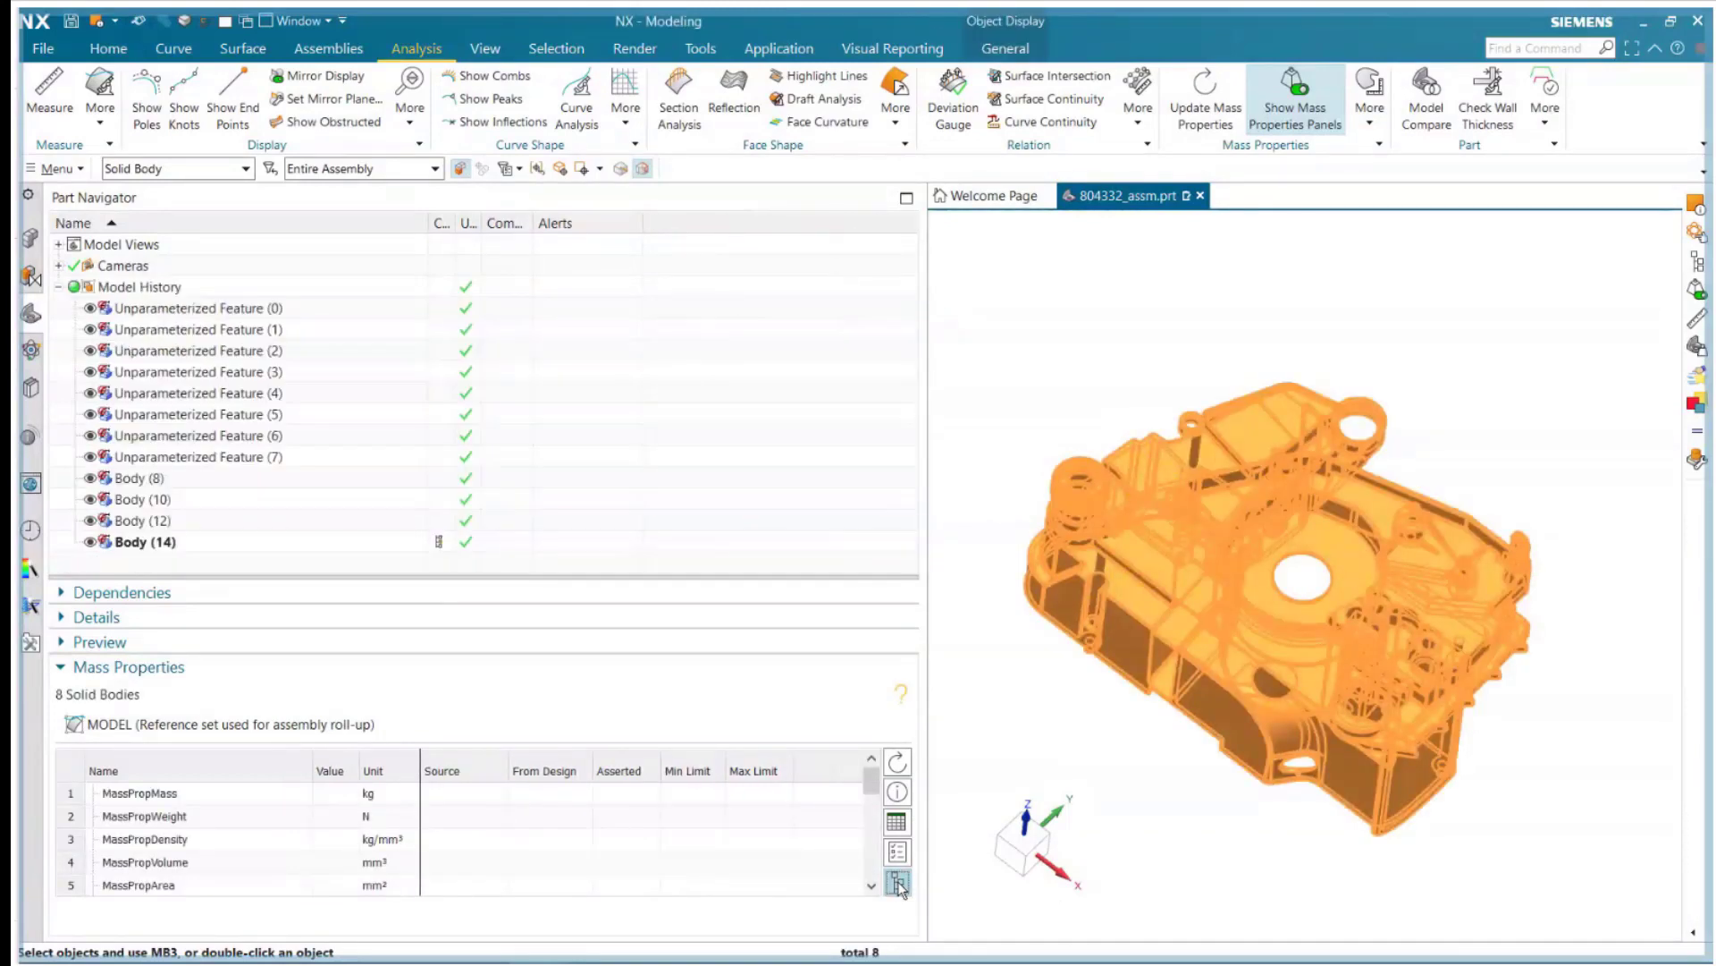
click(899, 885)
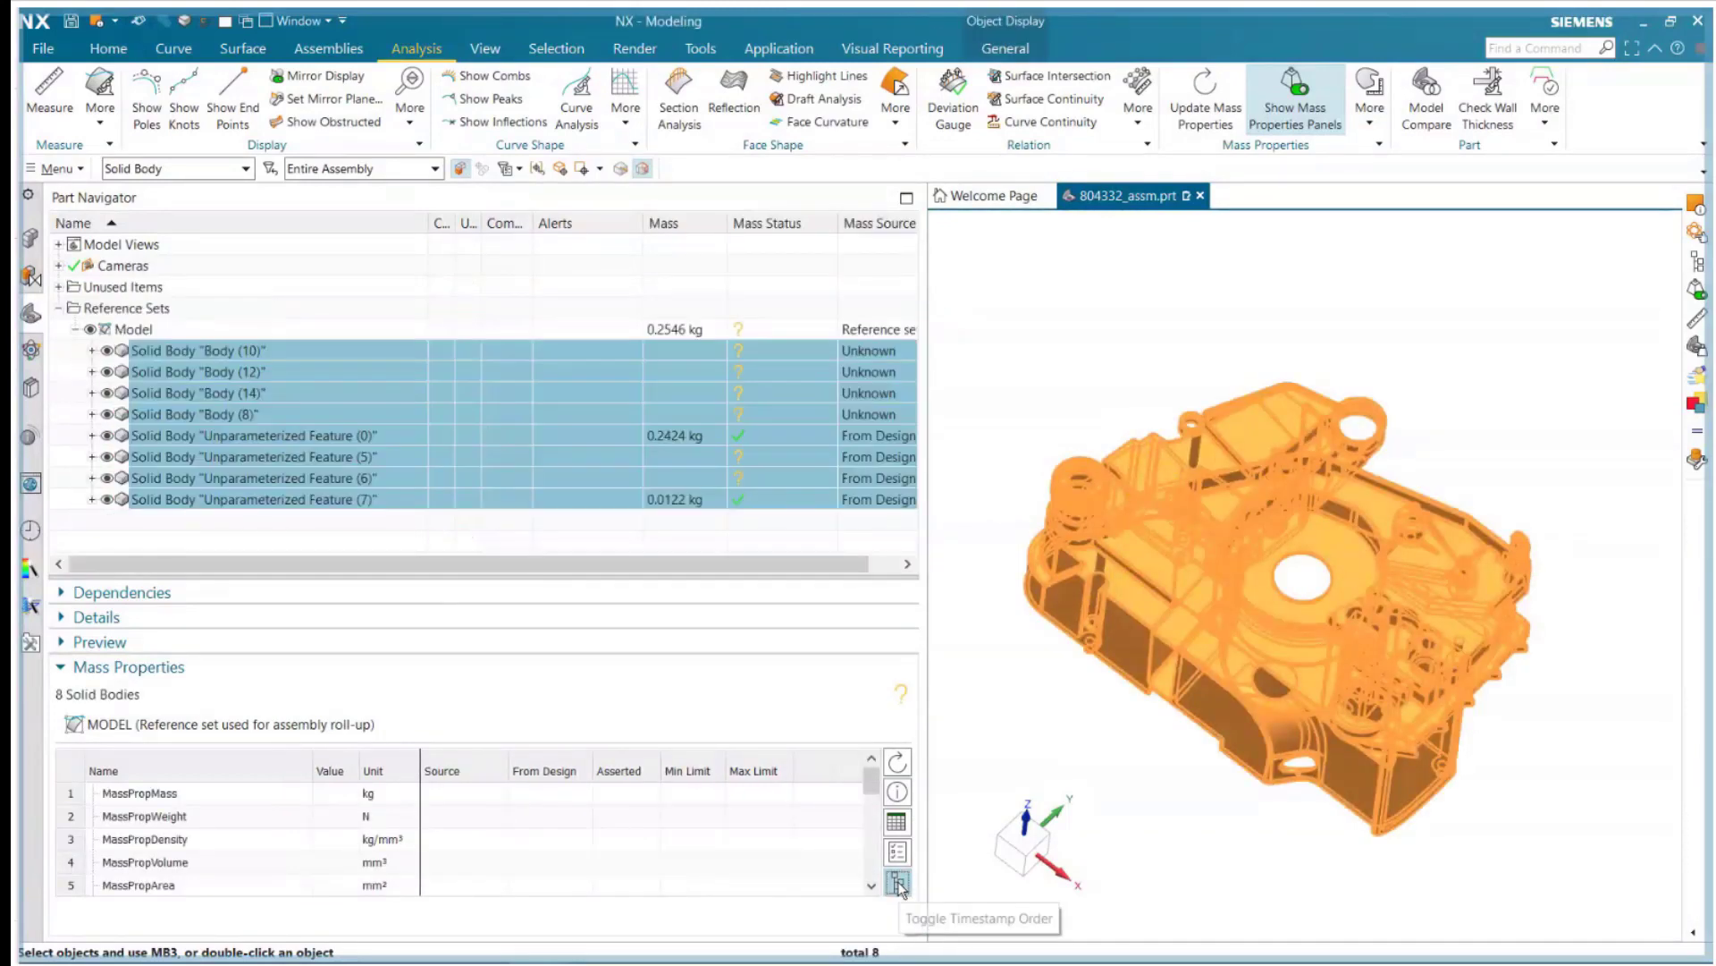
click(898, 885)
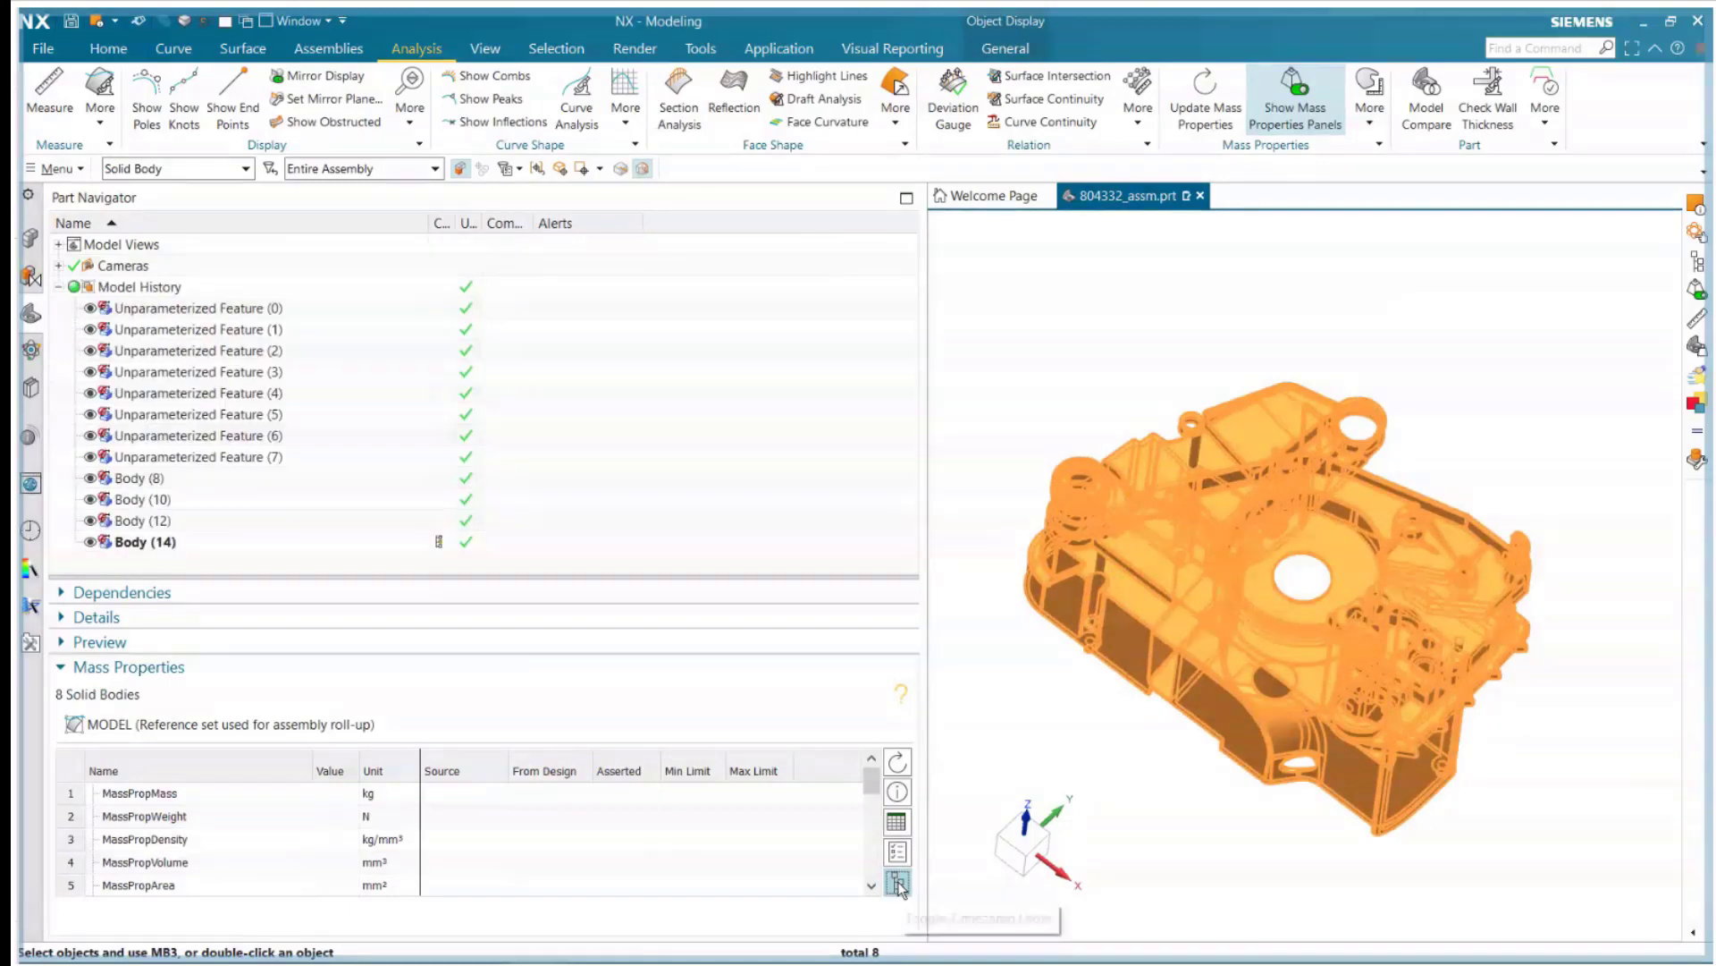
click(898, 885)
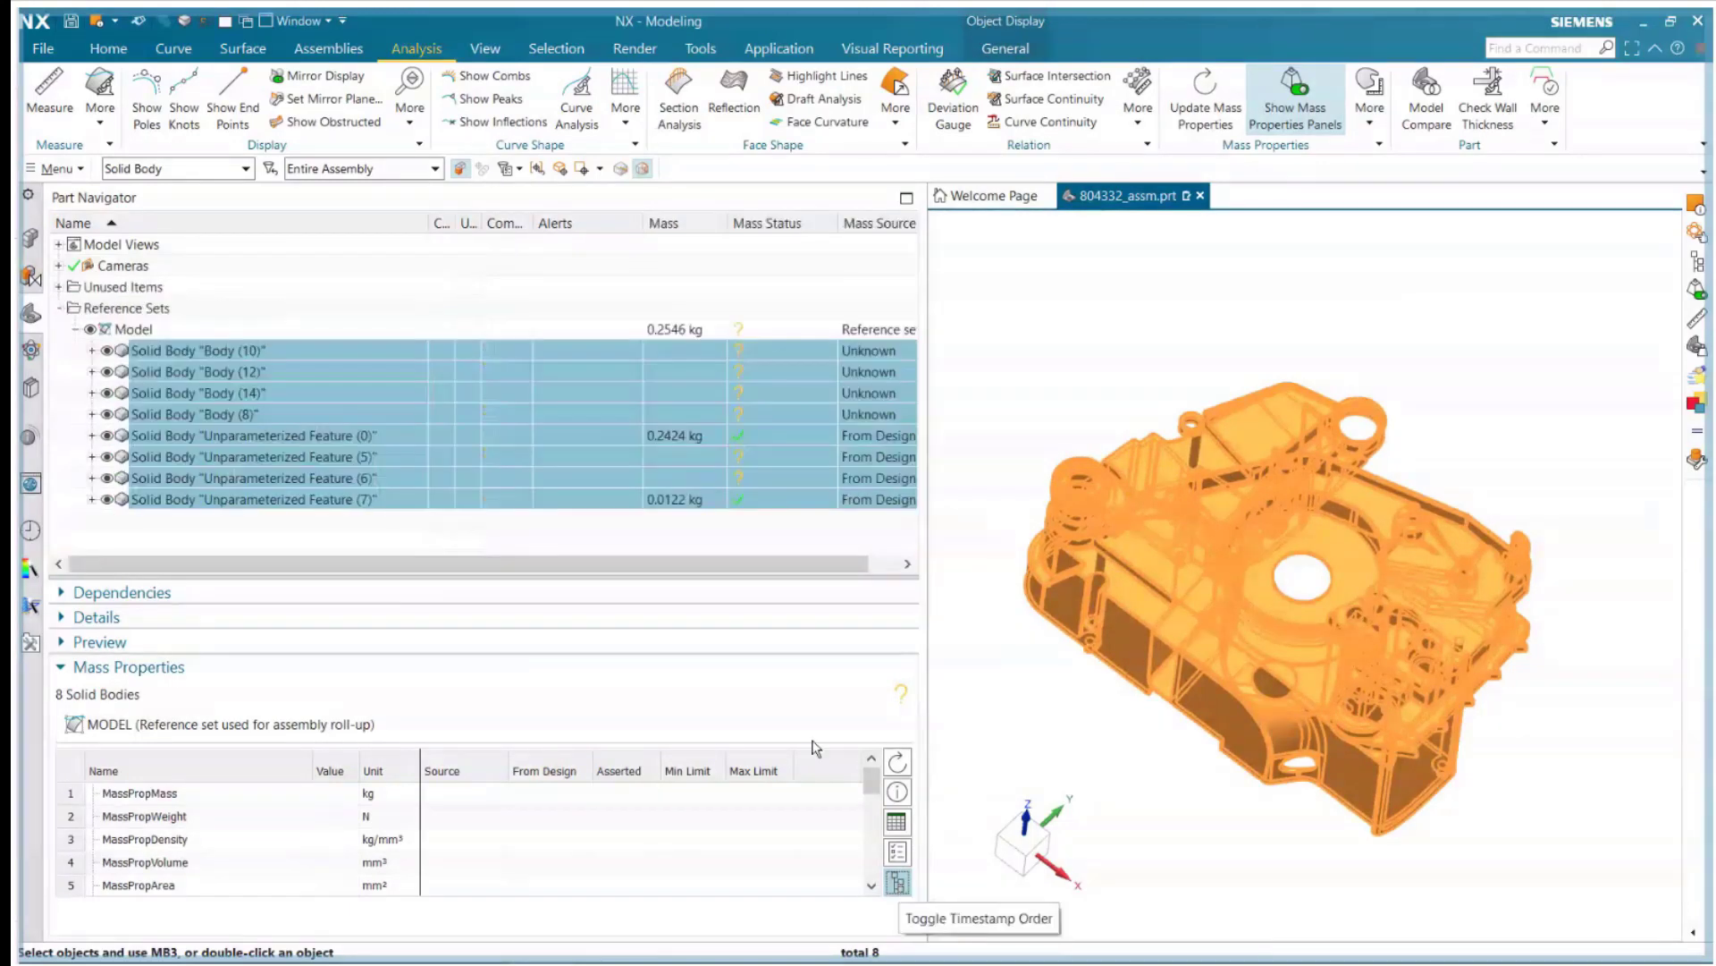
click(548, 532)
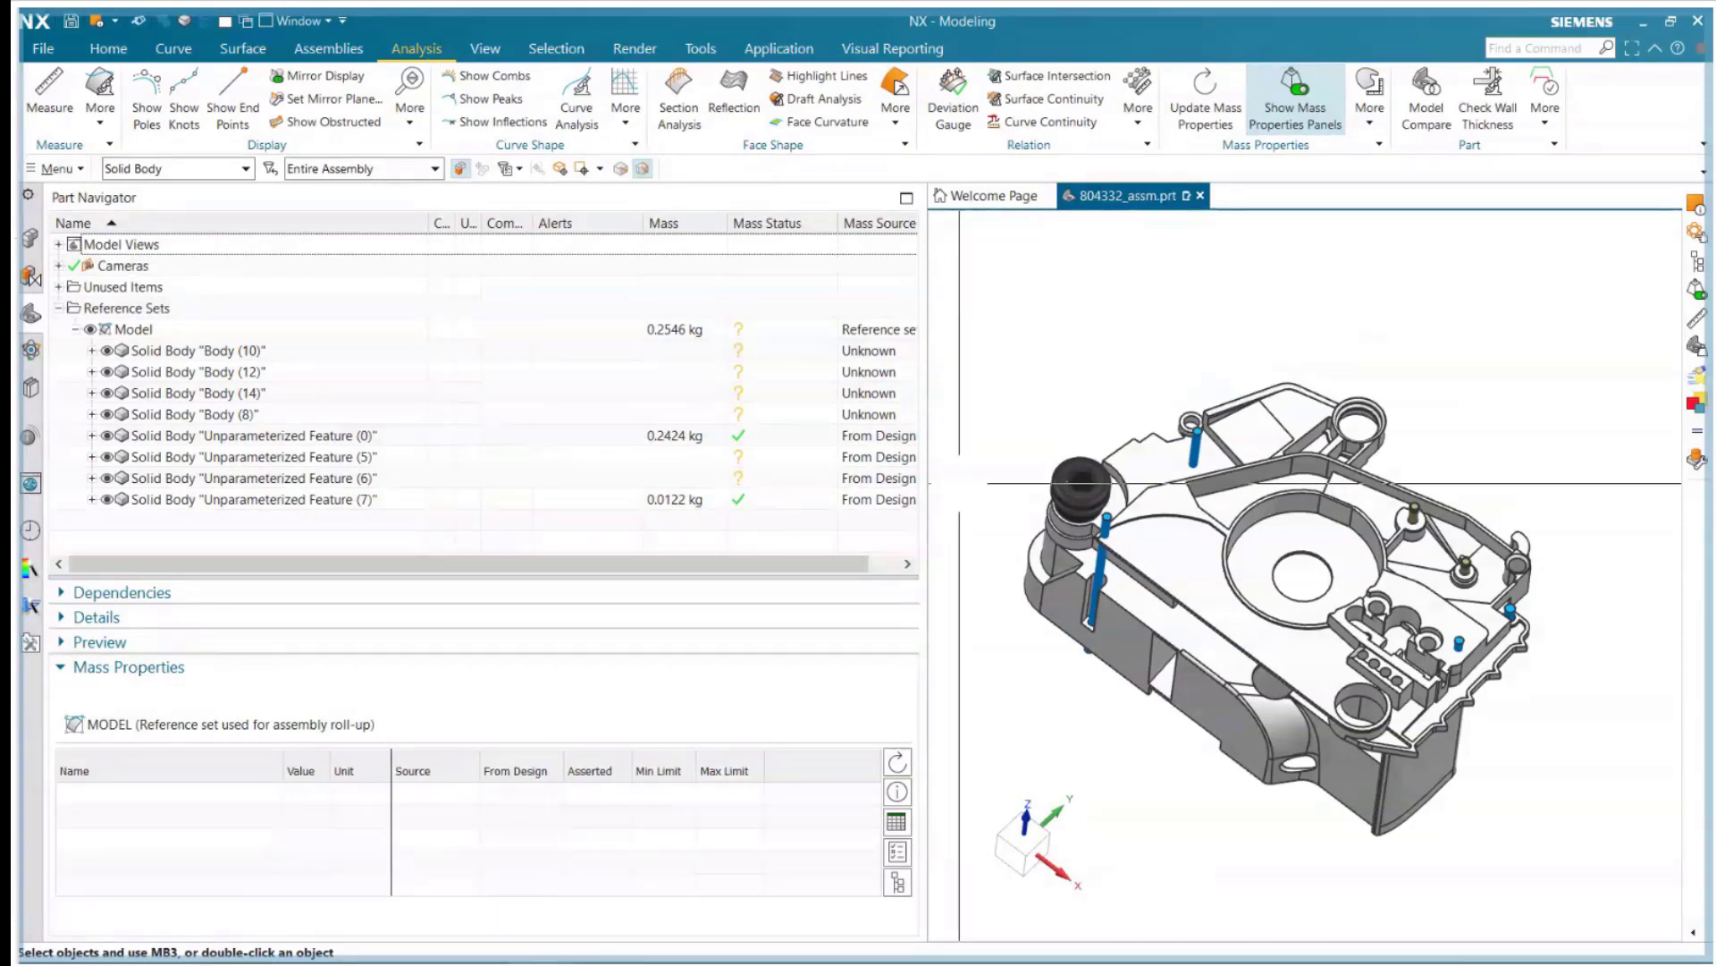
- List the object information for the black cap body, Unparameterized Feature (7), examine its material, and close the listing
click(1071, 473)
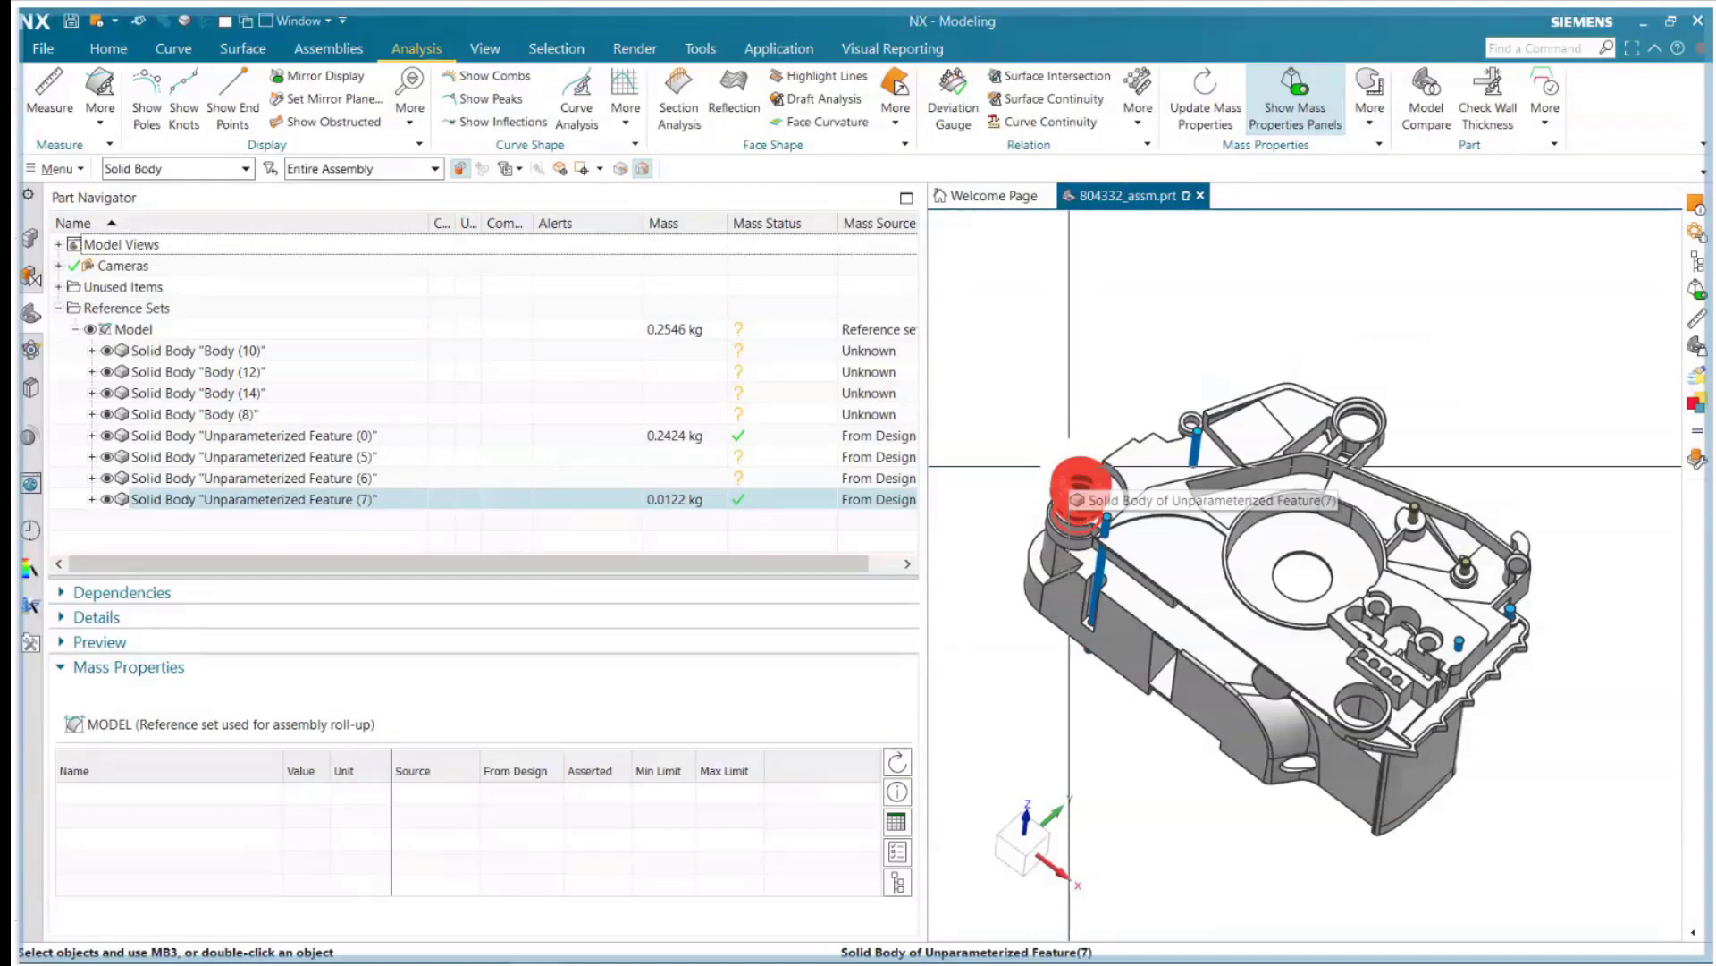
key(Escape)
click(725, 501)
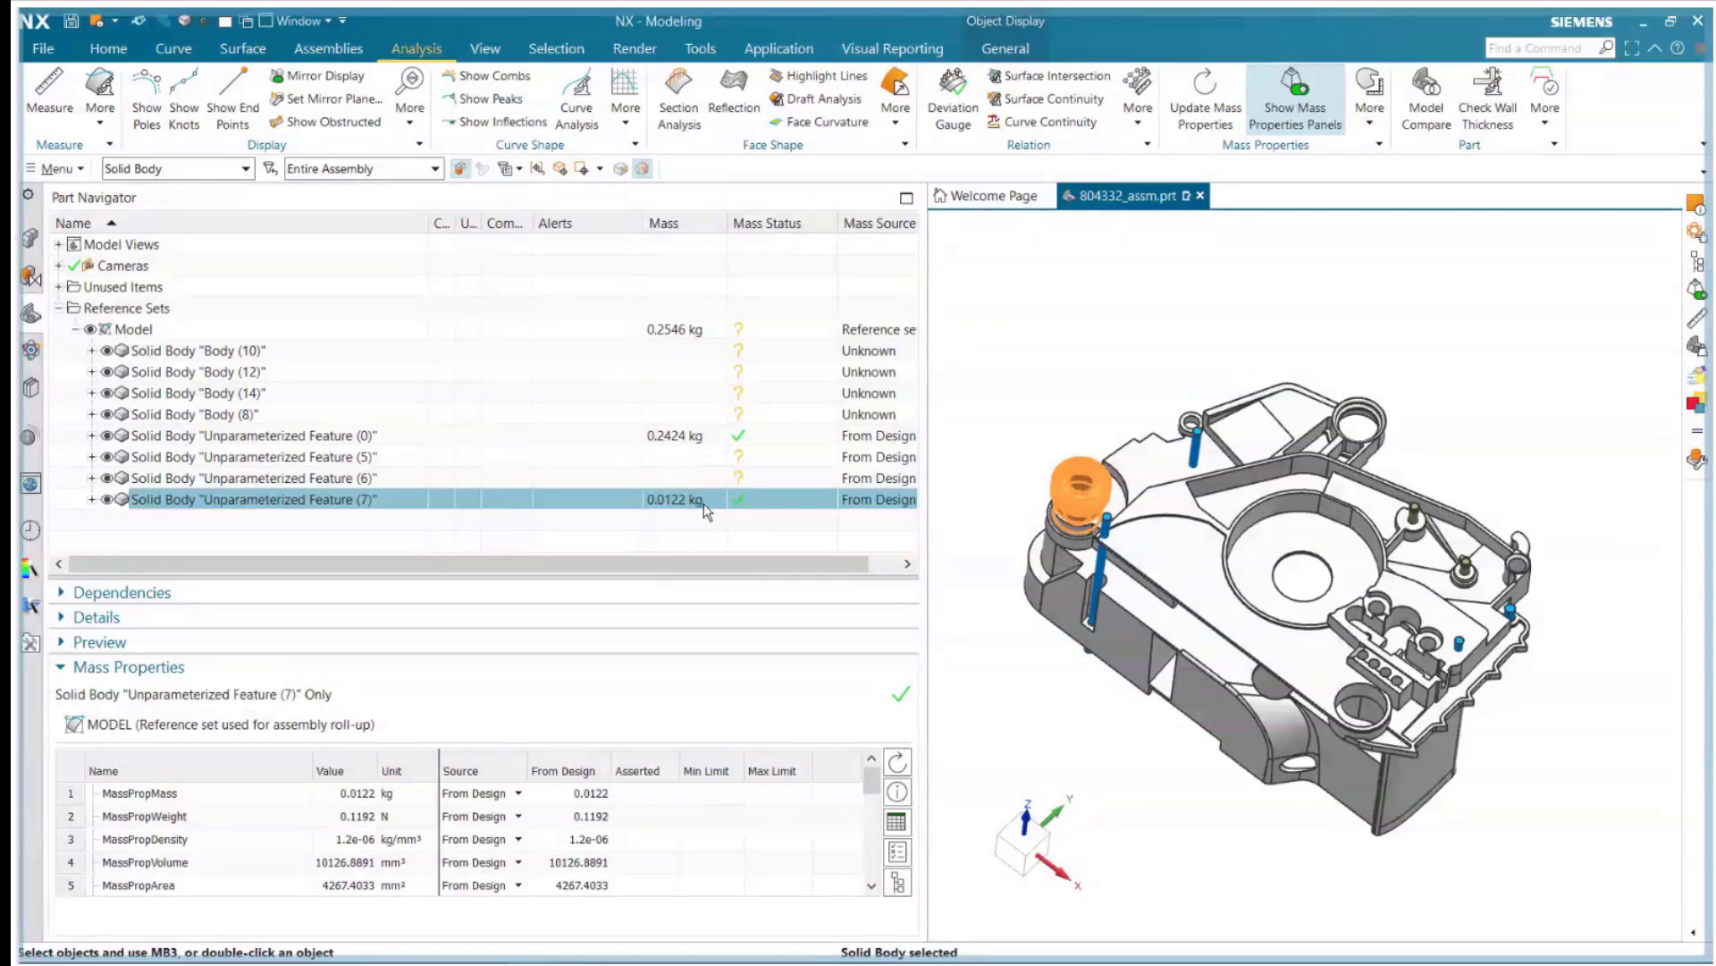
key(ctrl+i)
double_click(783, 418)
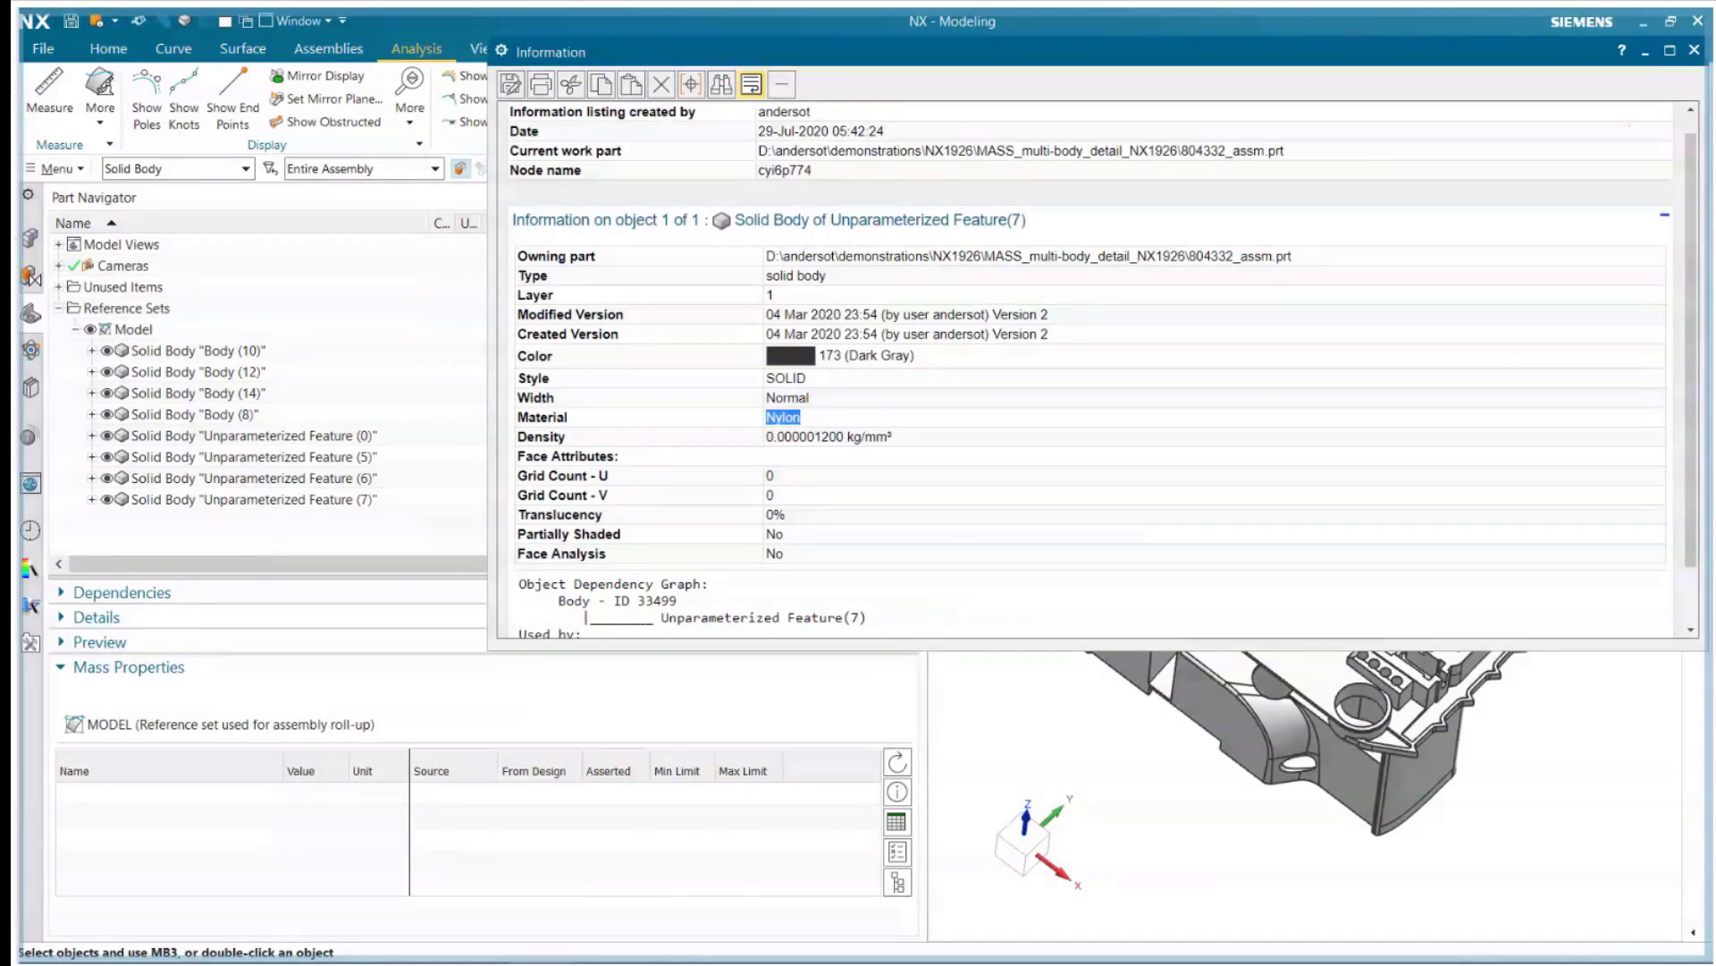
click(1694, 50)
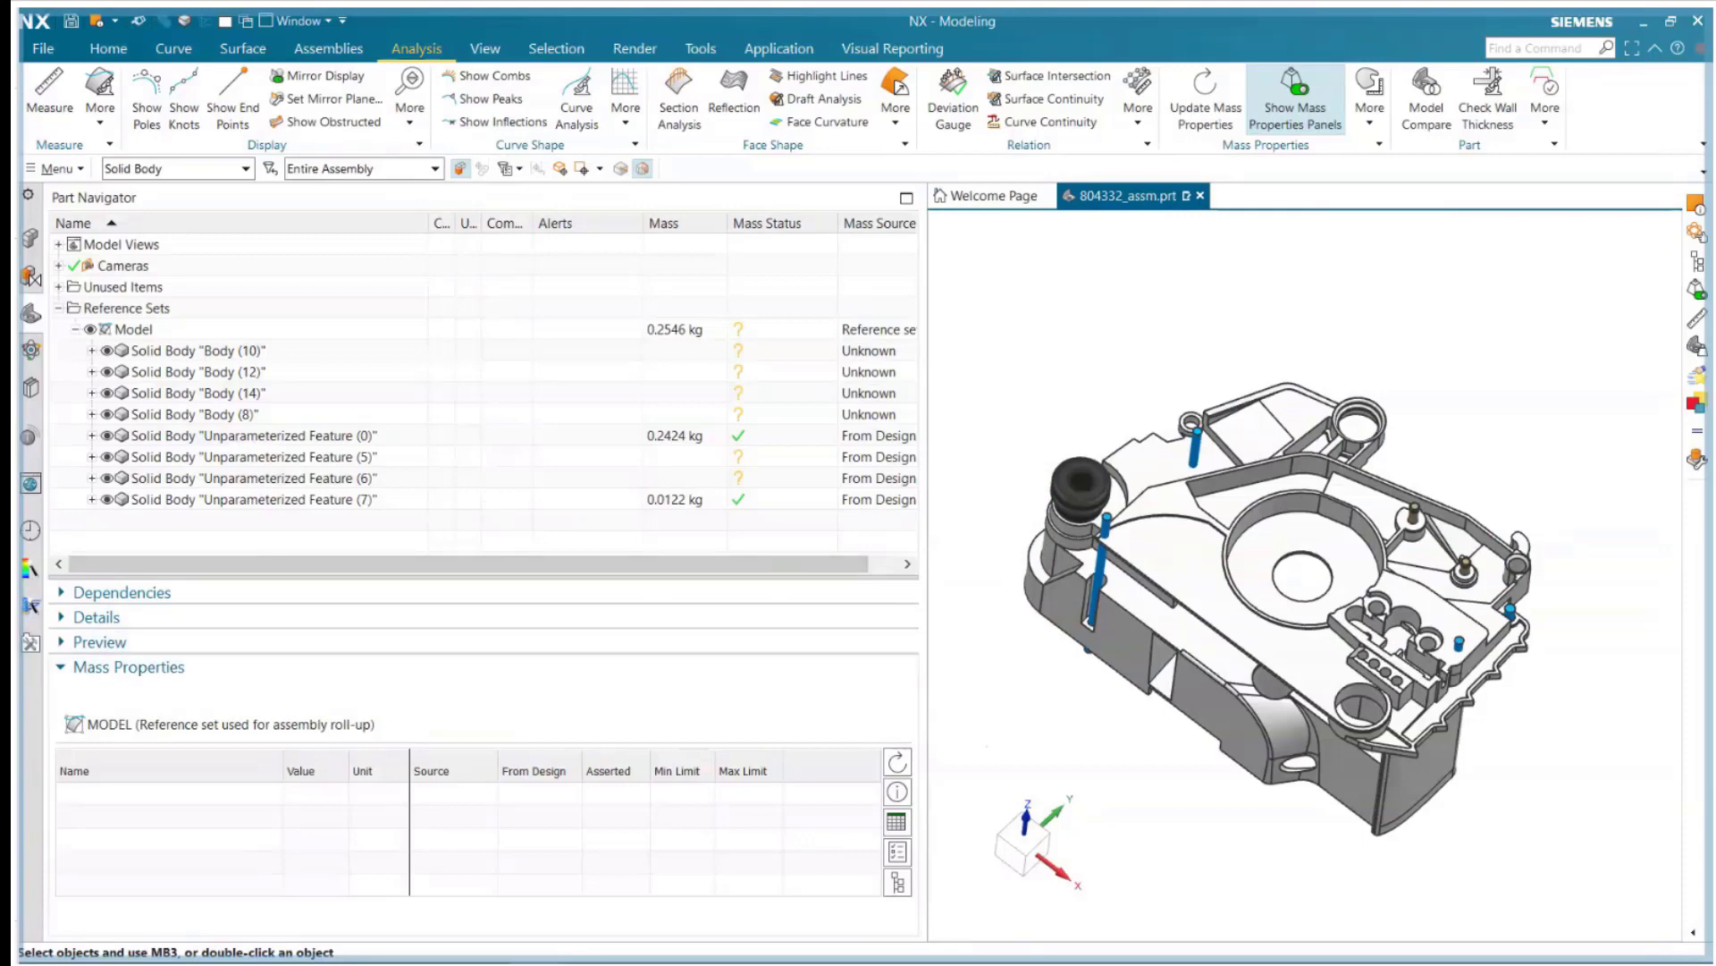
- Highlight Body (10), (12), (14), (8) and Unparameterized Feature (5) and (6) one by one, examining their location and mass properties
middle_drag(1252, 536, 1252, 760)
middle_drag(637, 544, 478, 490)
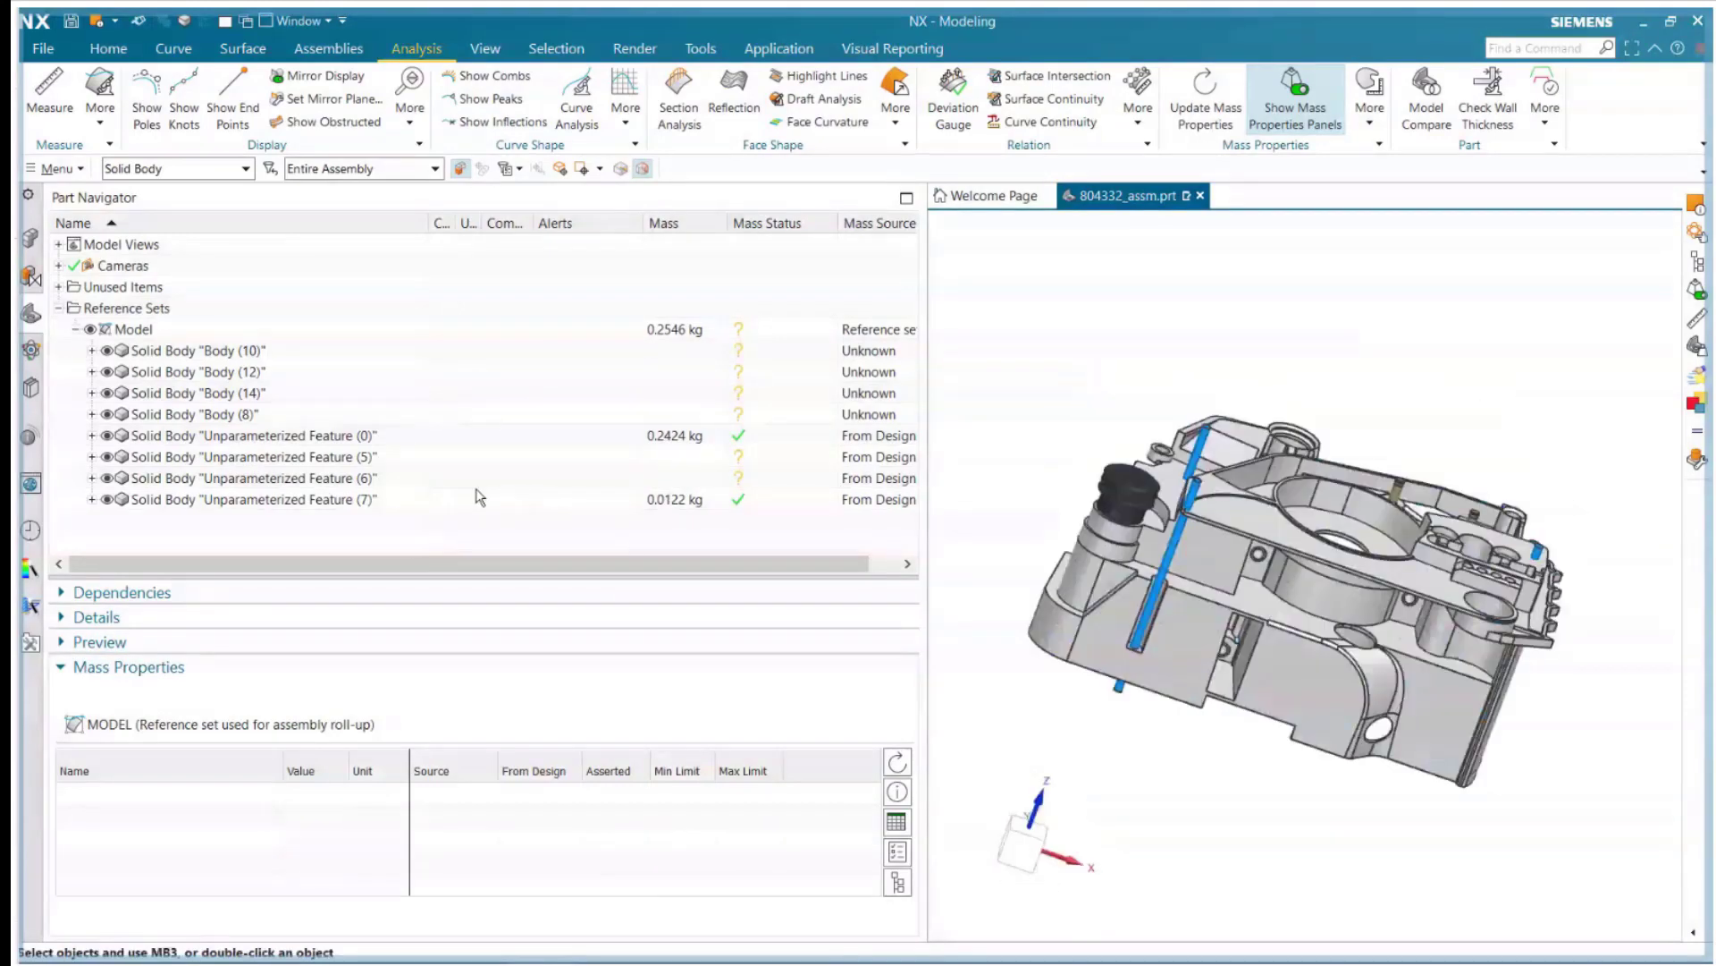
click(287, 352)
click(308, 373)
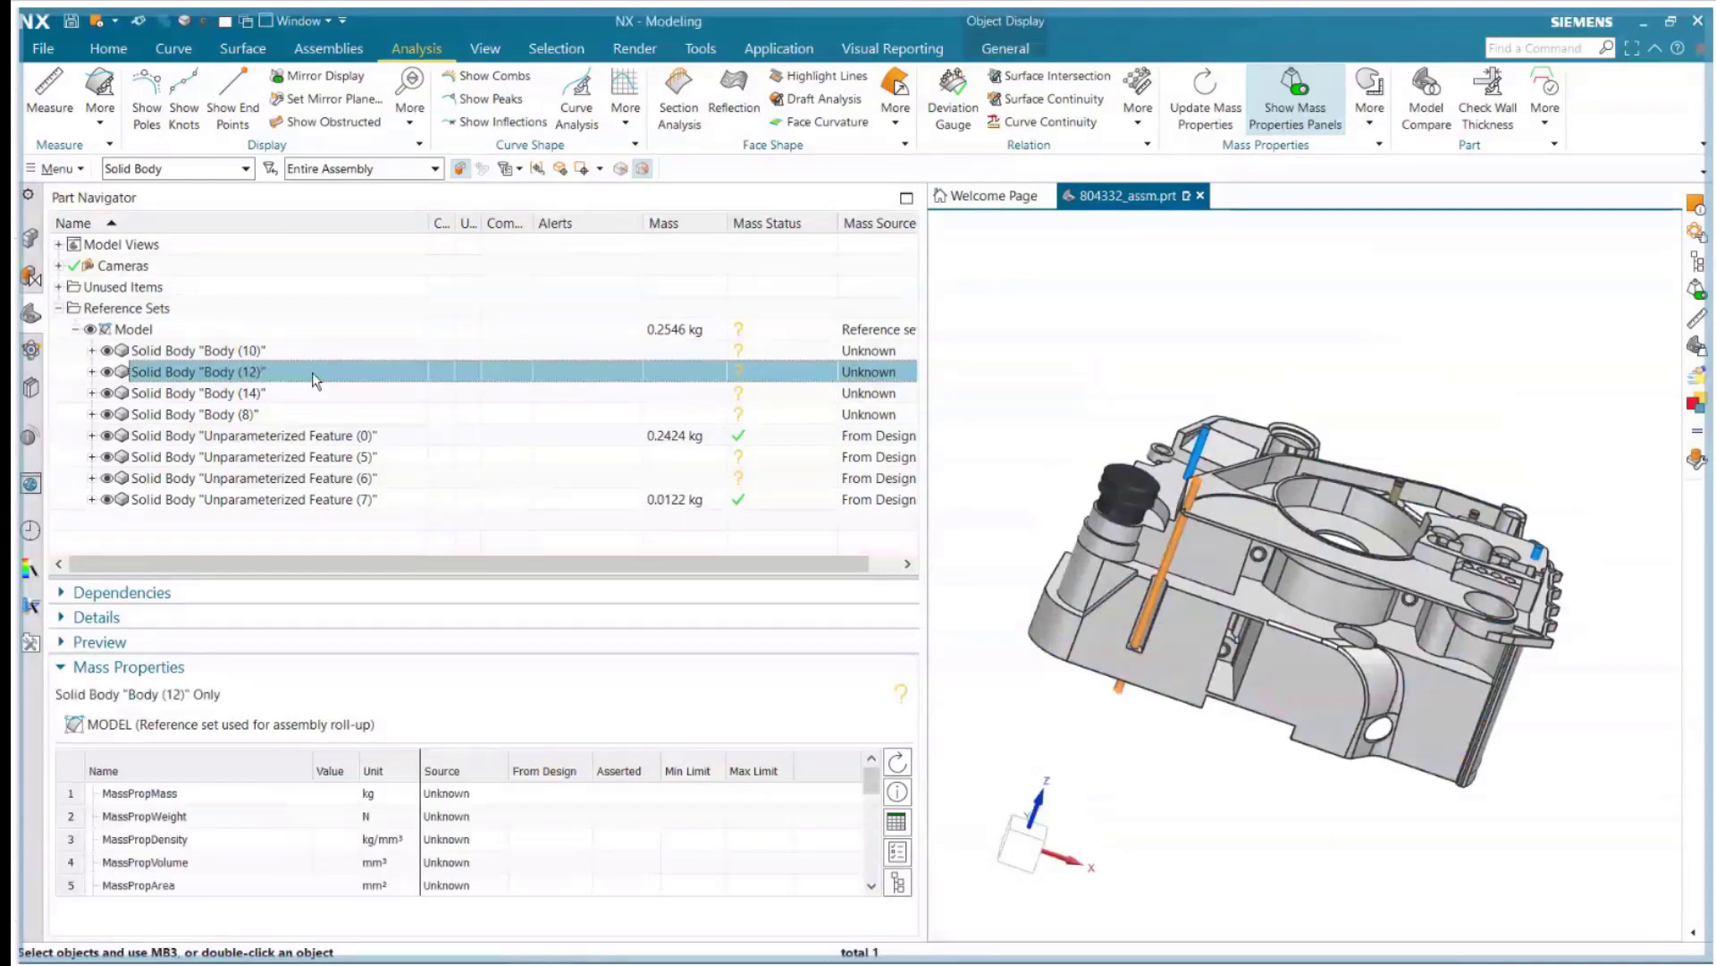
click(284, 391)
click(290, 413)
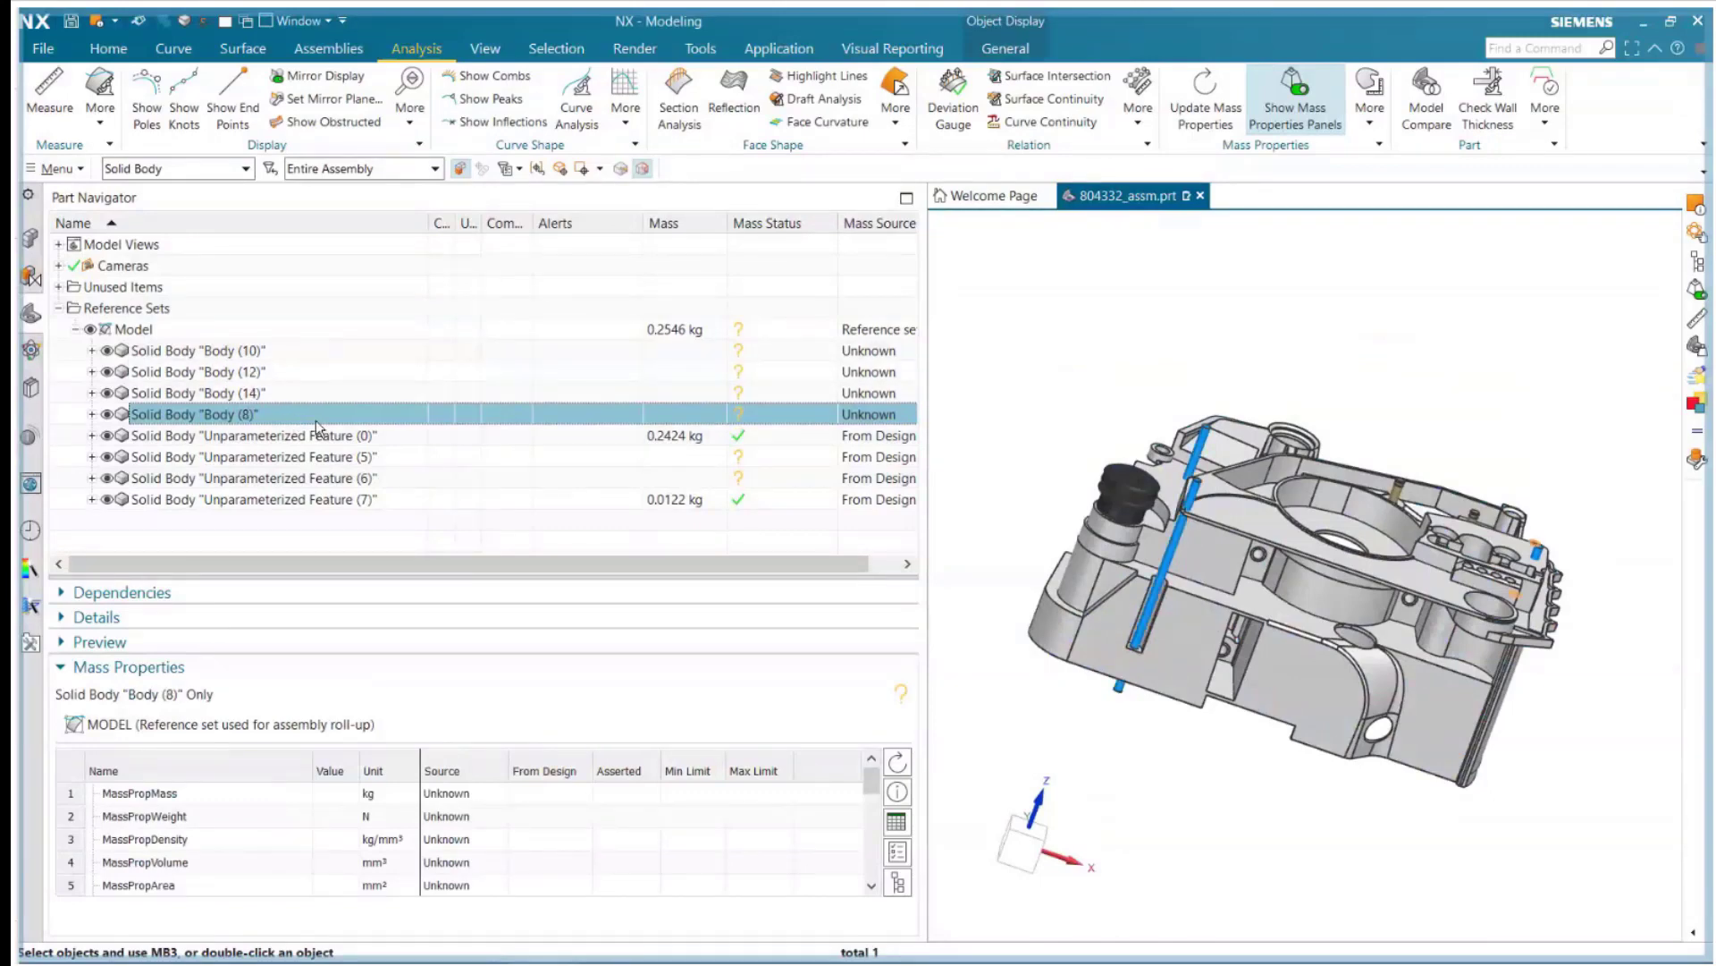
click(378, 459)
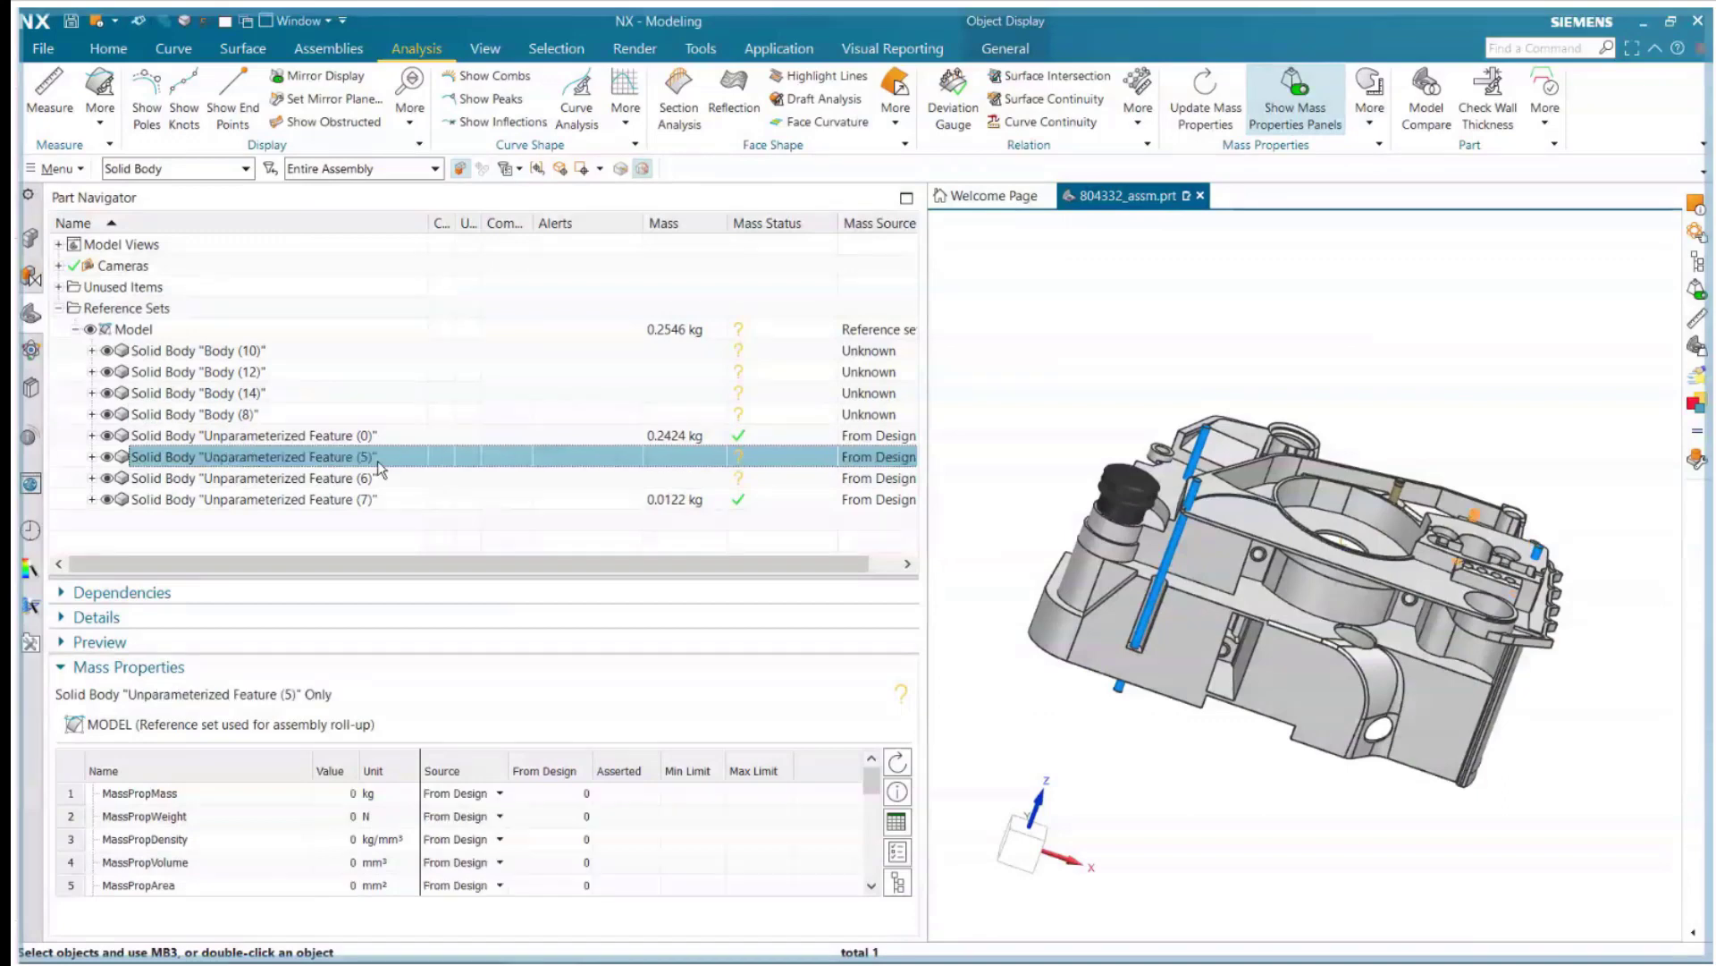
click(365, 480)
- Inspect the two gold pins up close by highlighting Unparameterized Feature (5) and Unparameterized Feature (6) in turn
middle_drag(1296, 581, 1463, 785)
scroll(1425, 790, up, 10)
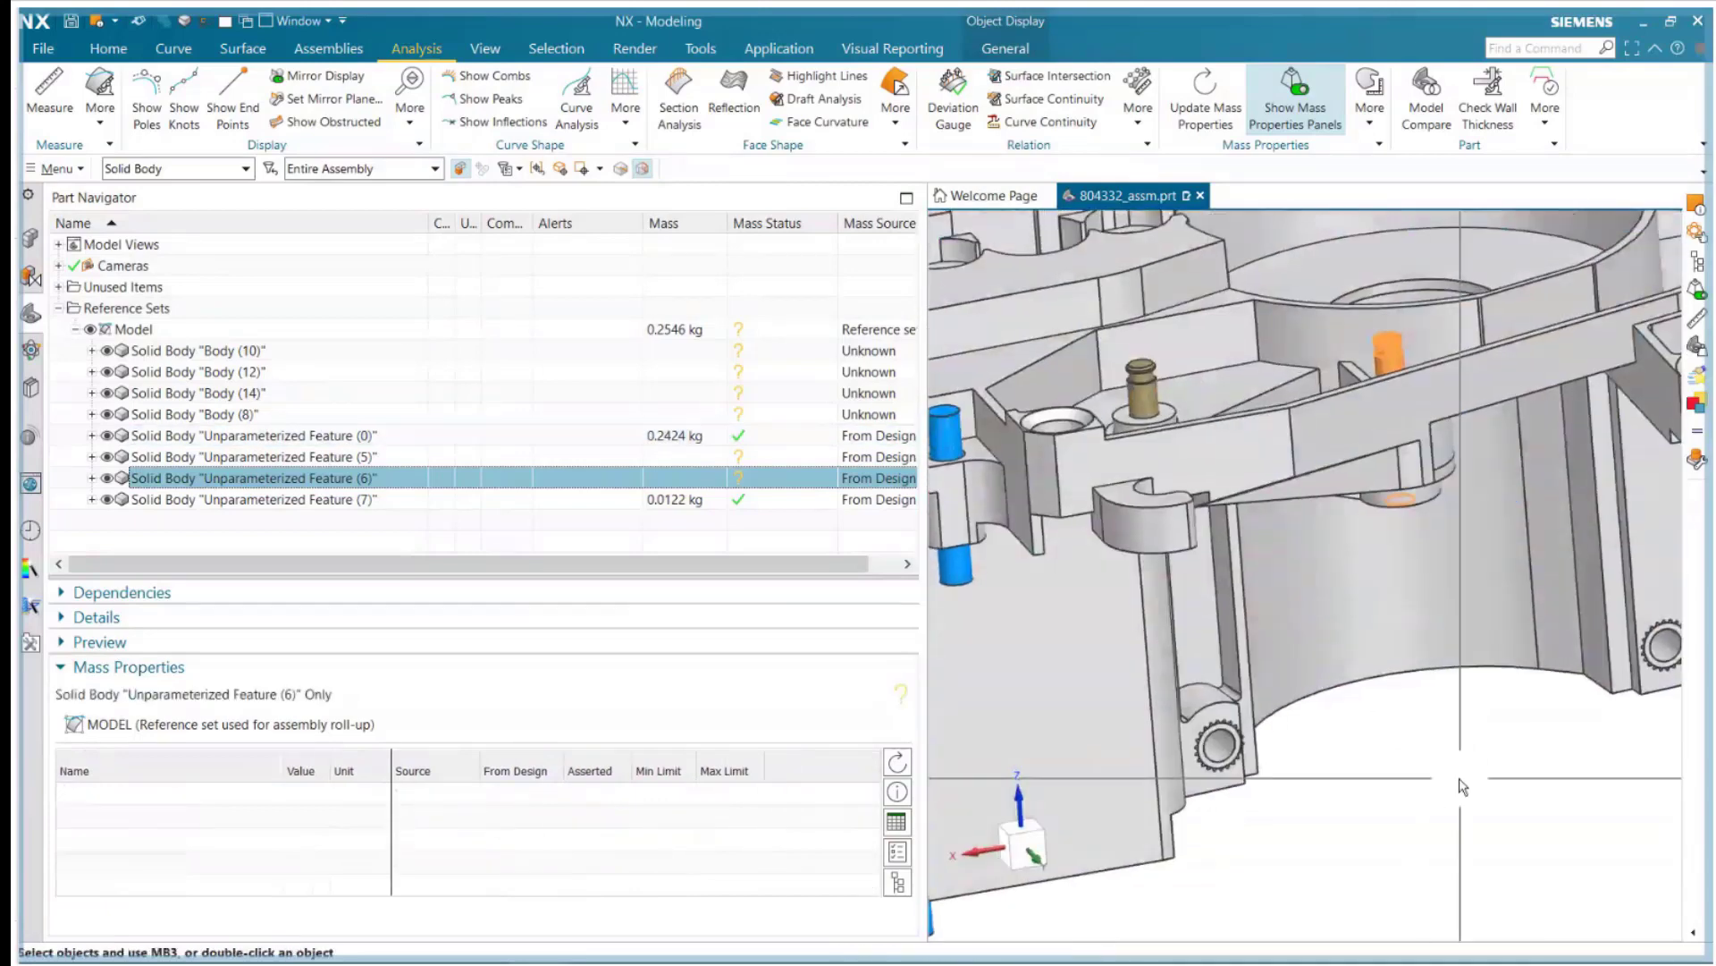
click(394, 454)
click(388, 479)
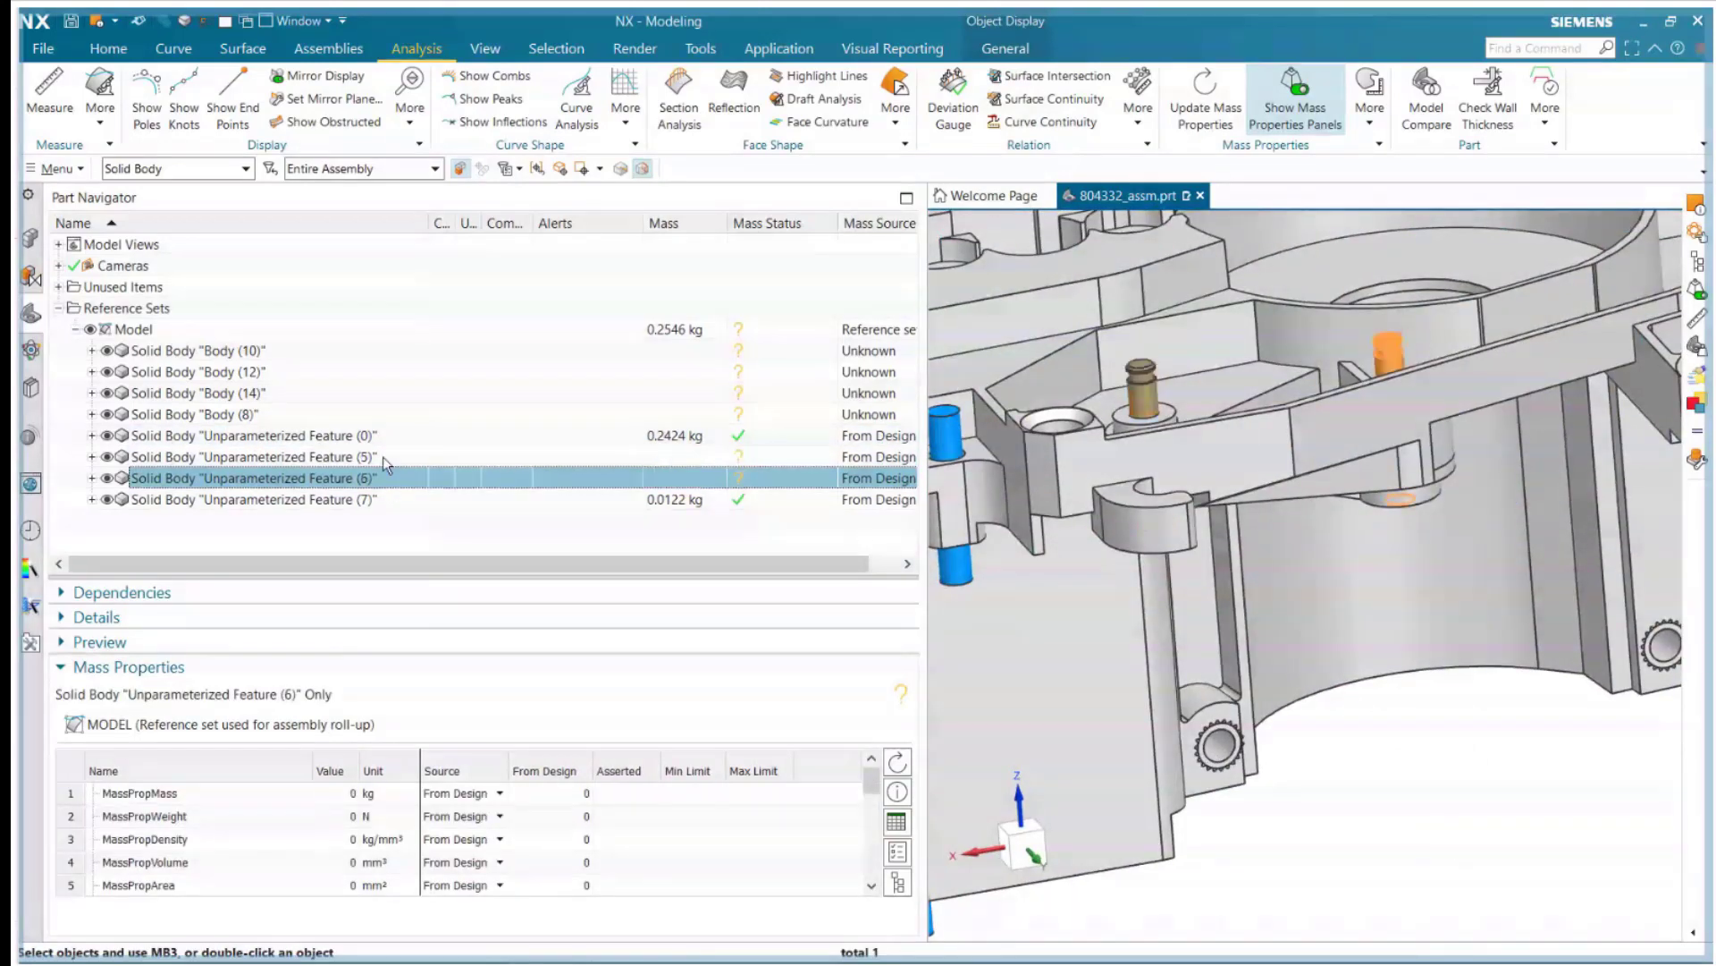
- List the object information for Unparameterized Feature (5), examine its density and NX_Material attribute, and close the listing
click(382, 456)
key(ctrl+i)
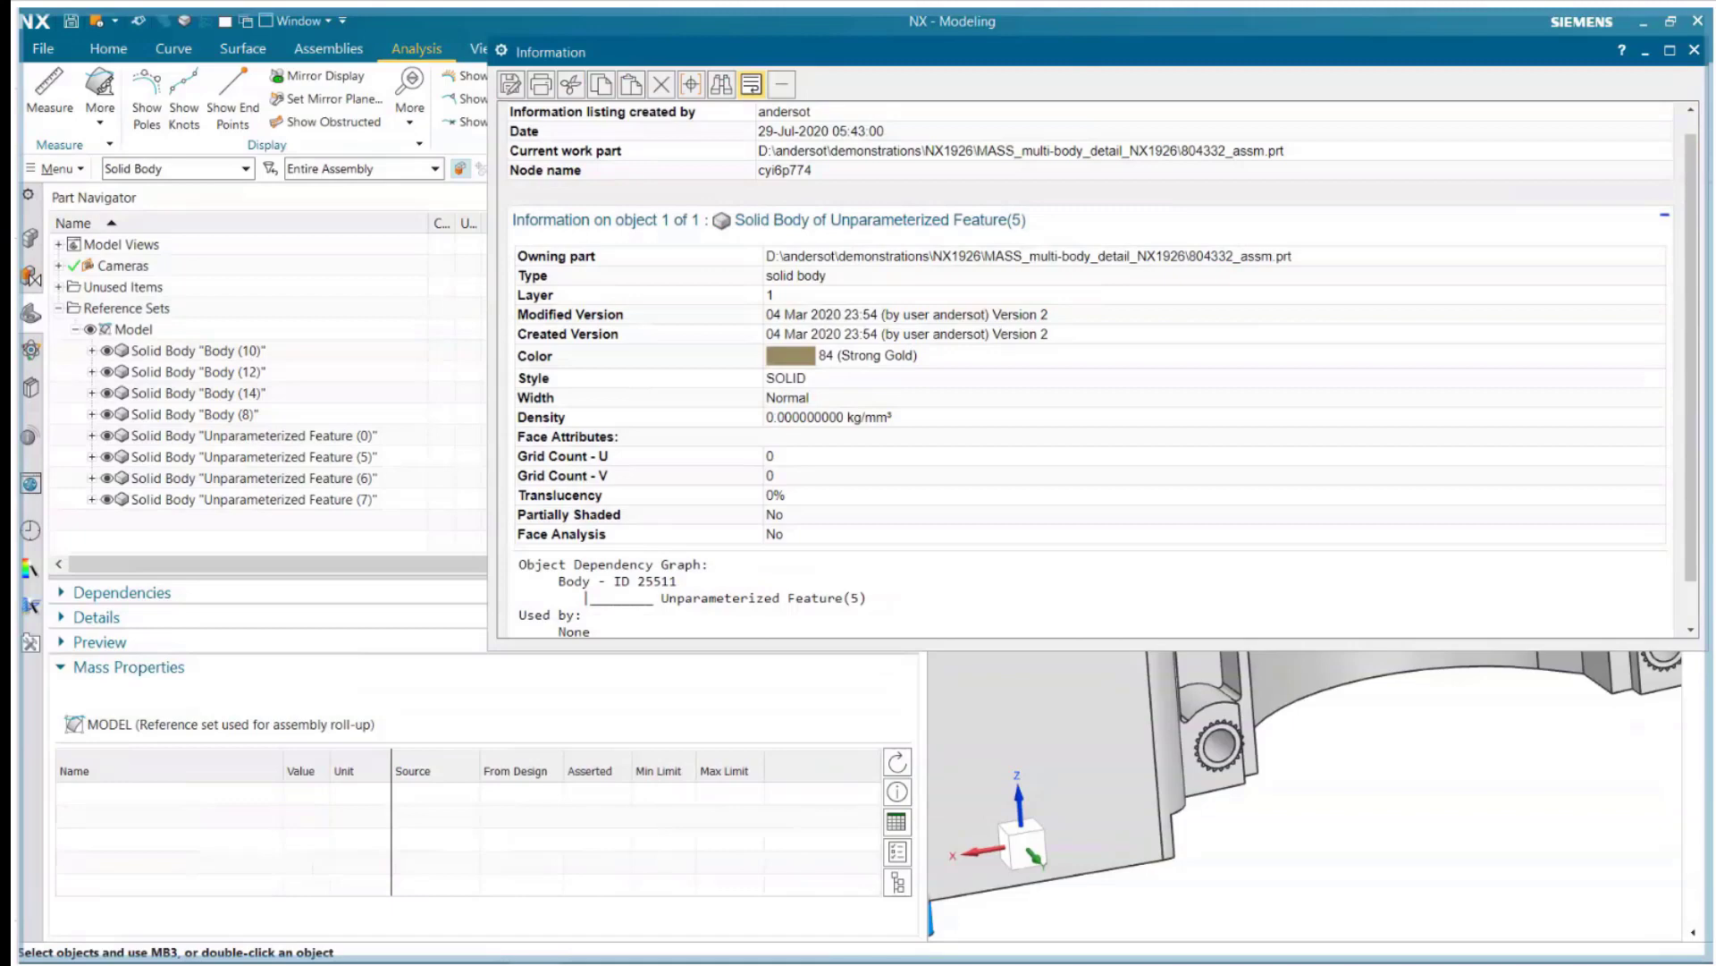
double_click(804, 417)
click(617, 437)
scroll(617, 436, down, 1)
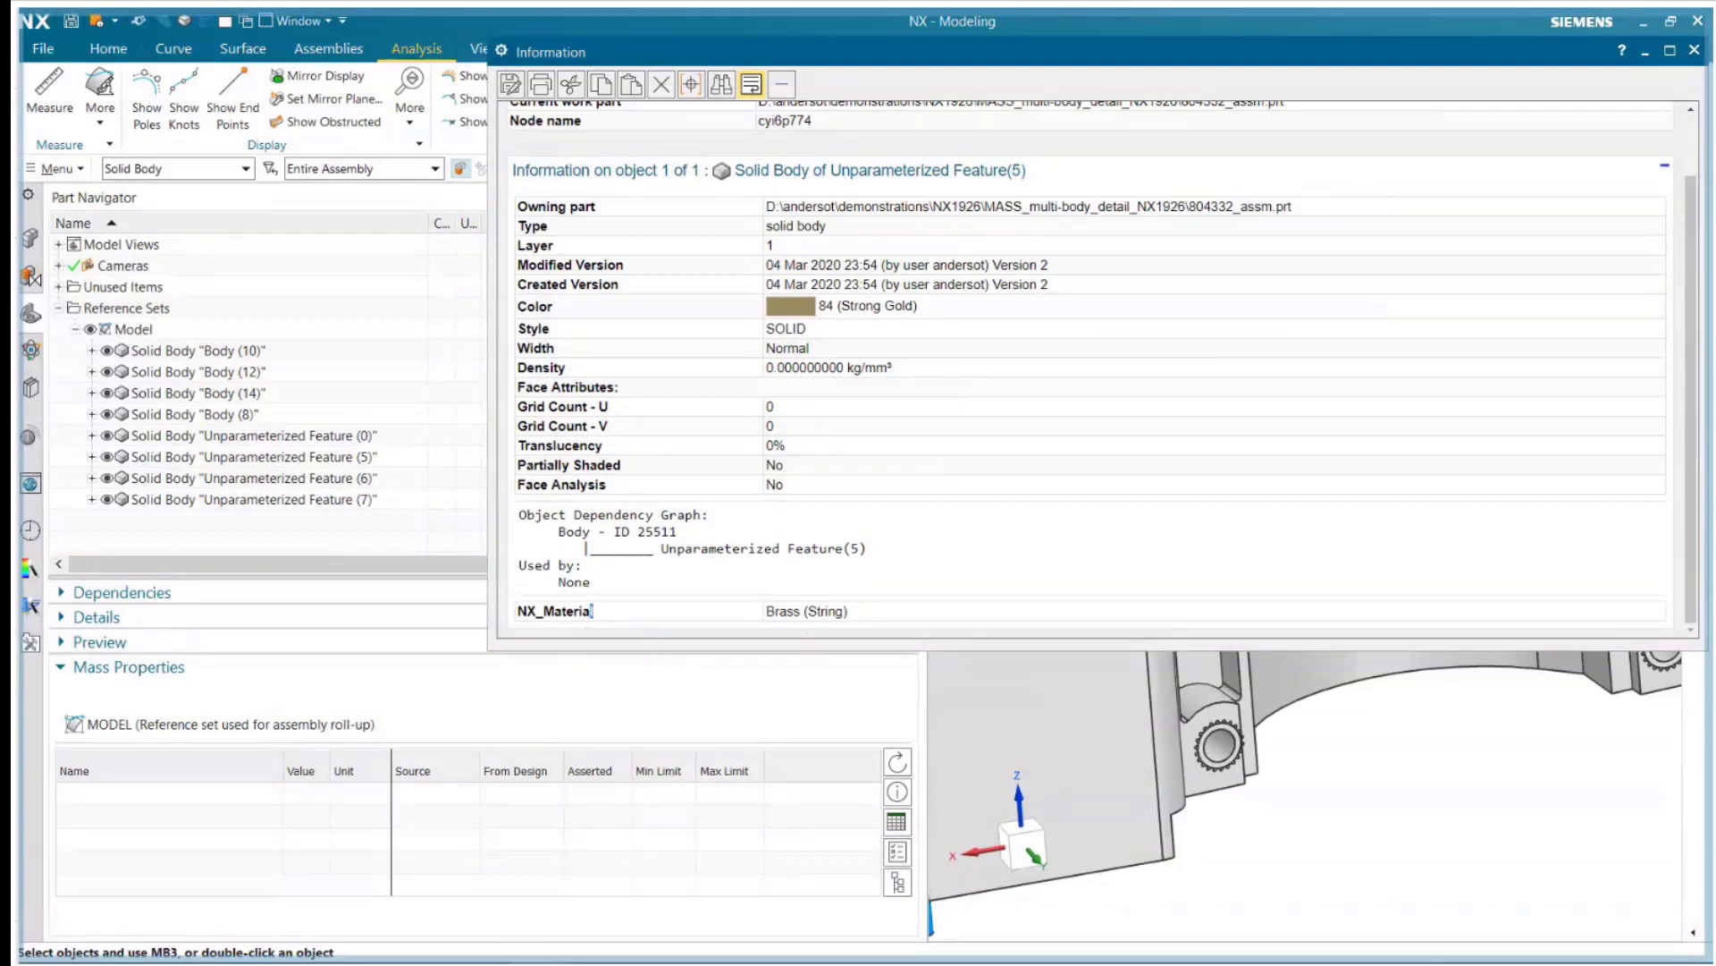
drag(847, 611, 766, 611)
key(Escape)
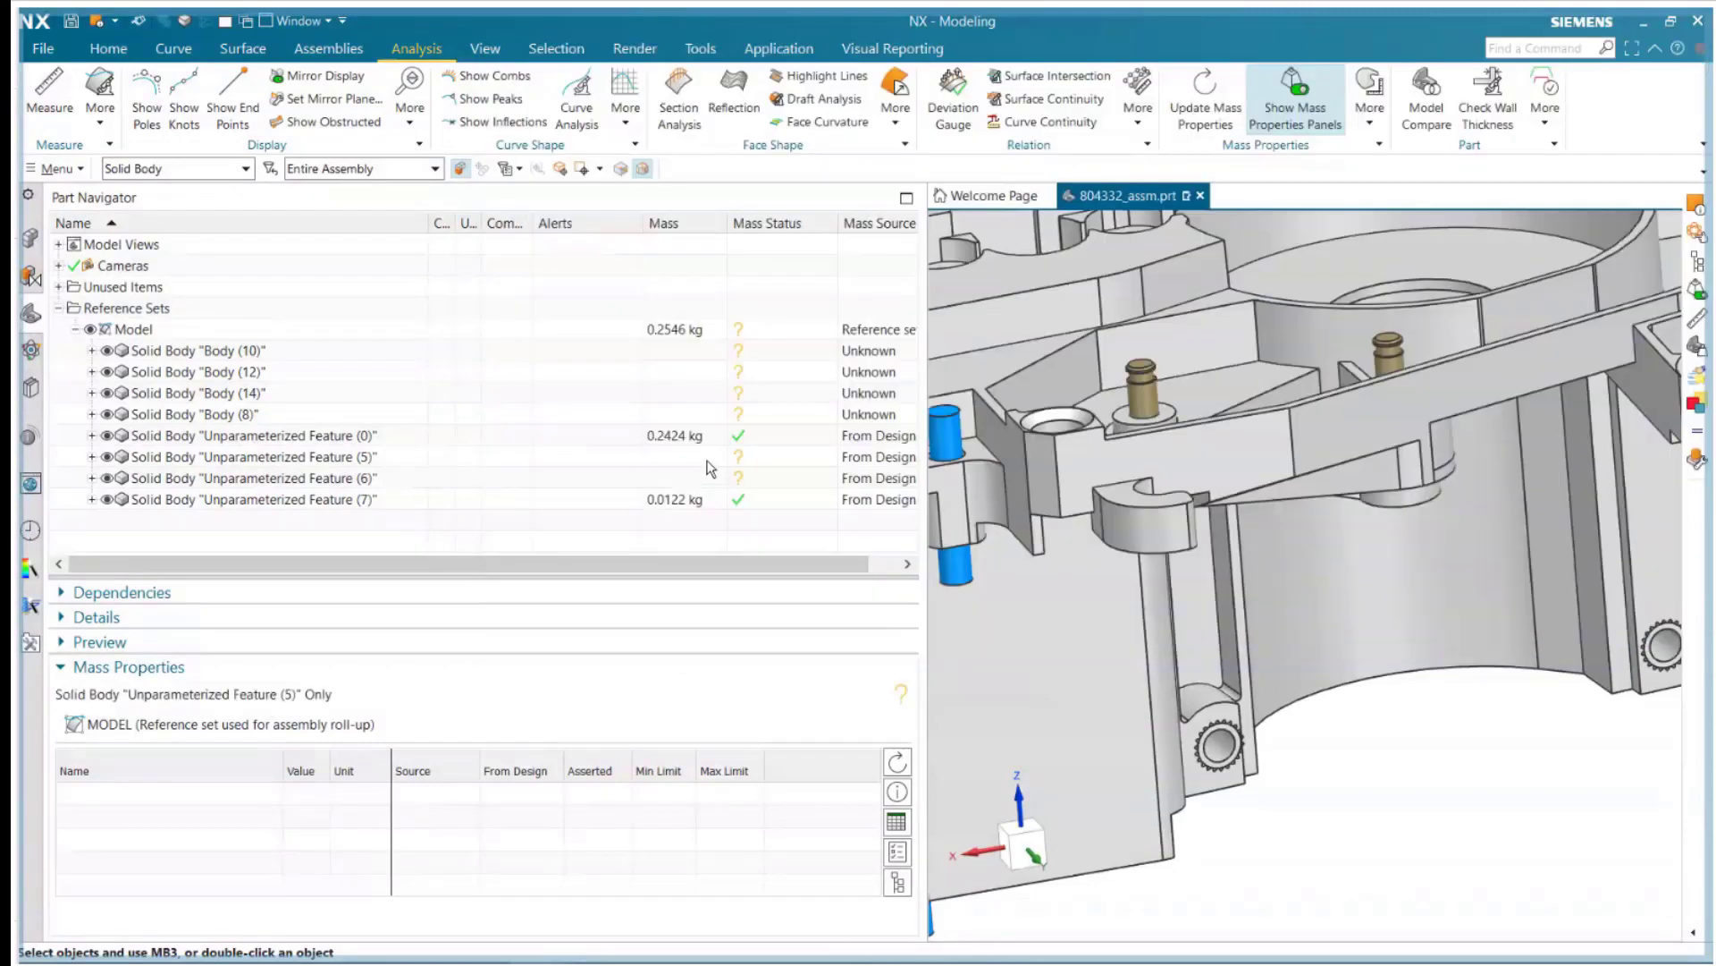
- Update the mass properties of Unparameterized Feature (5) and (6), list both bodies' information to examine density and NX_Material, and close the listing
shift+click(706, 477)
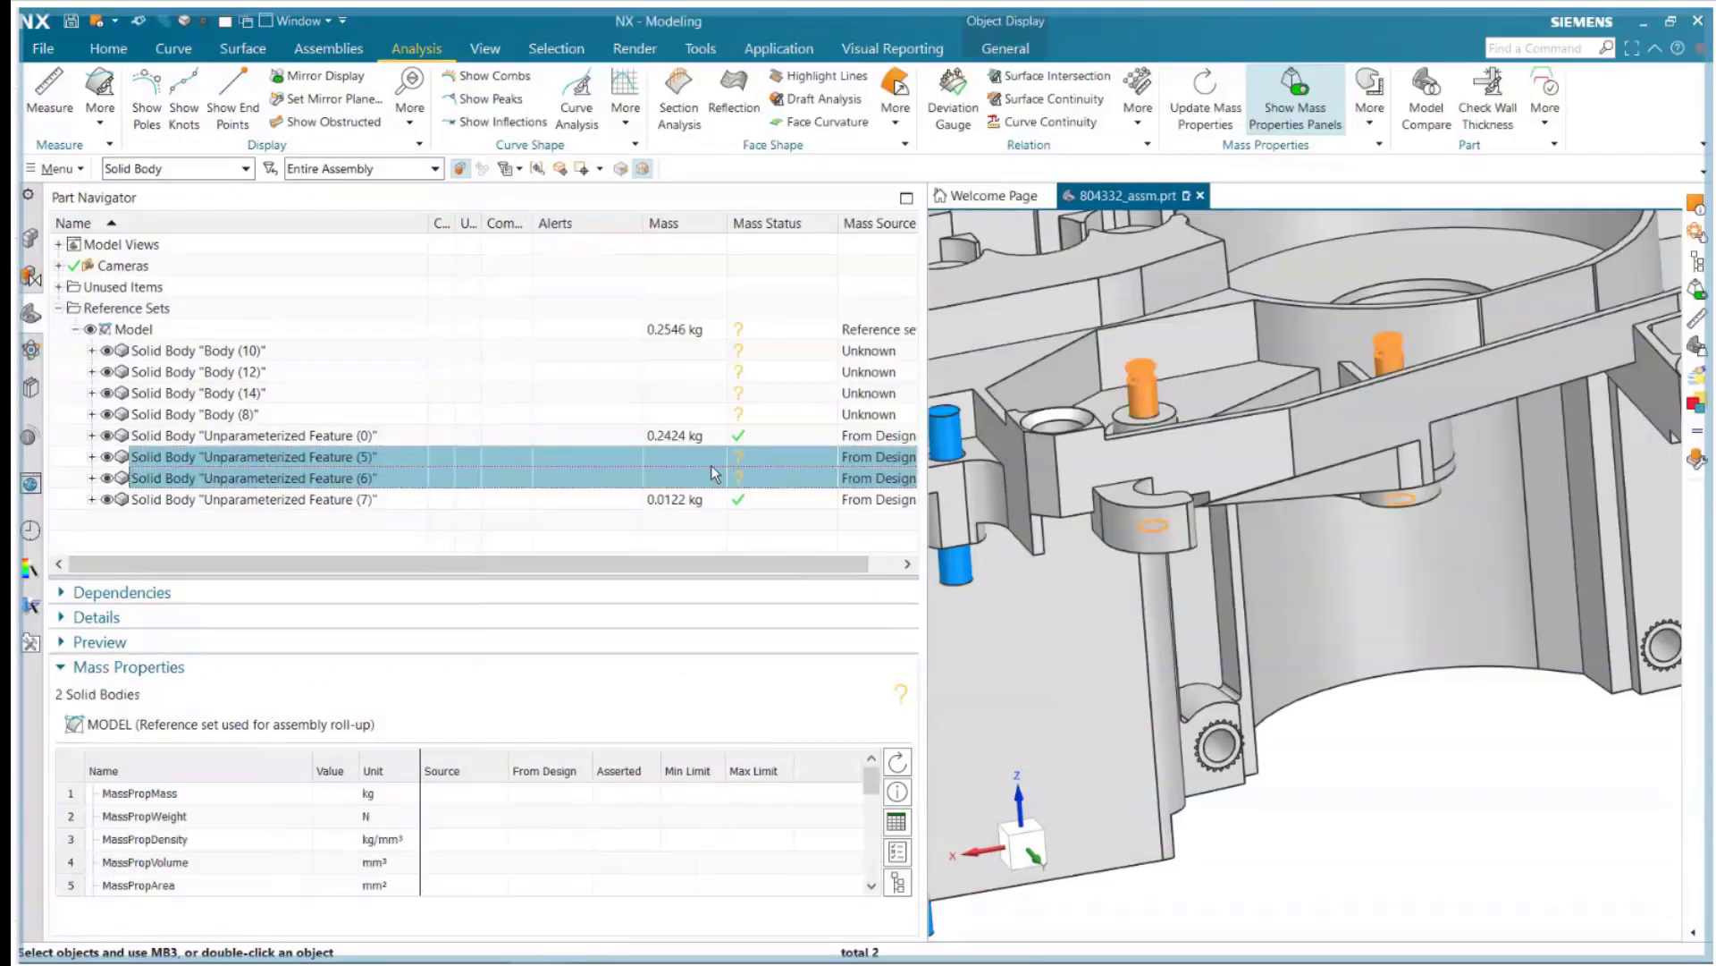
click(898, 762)
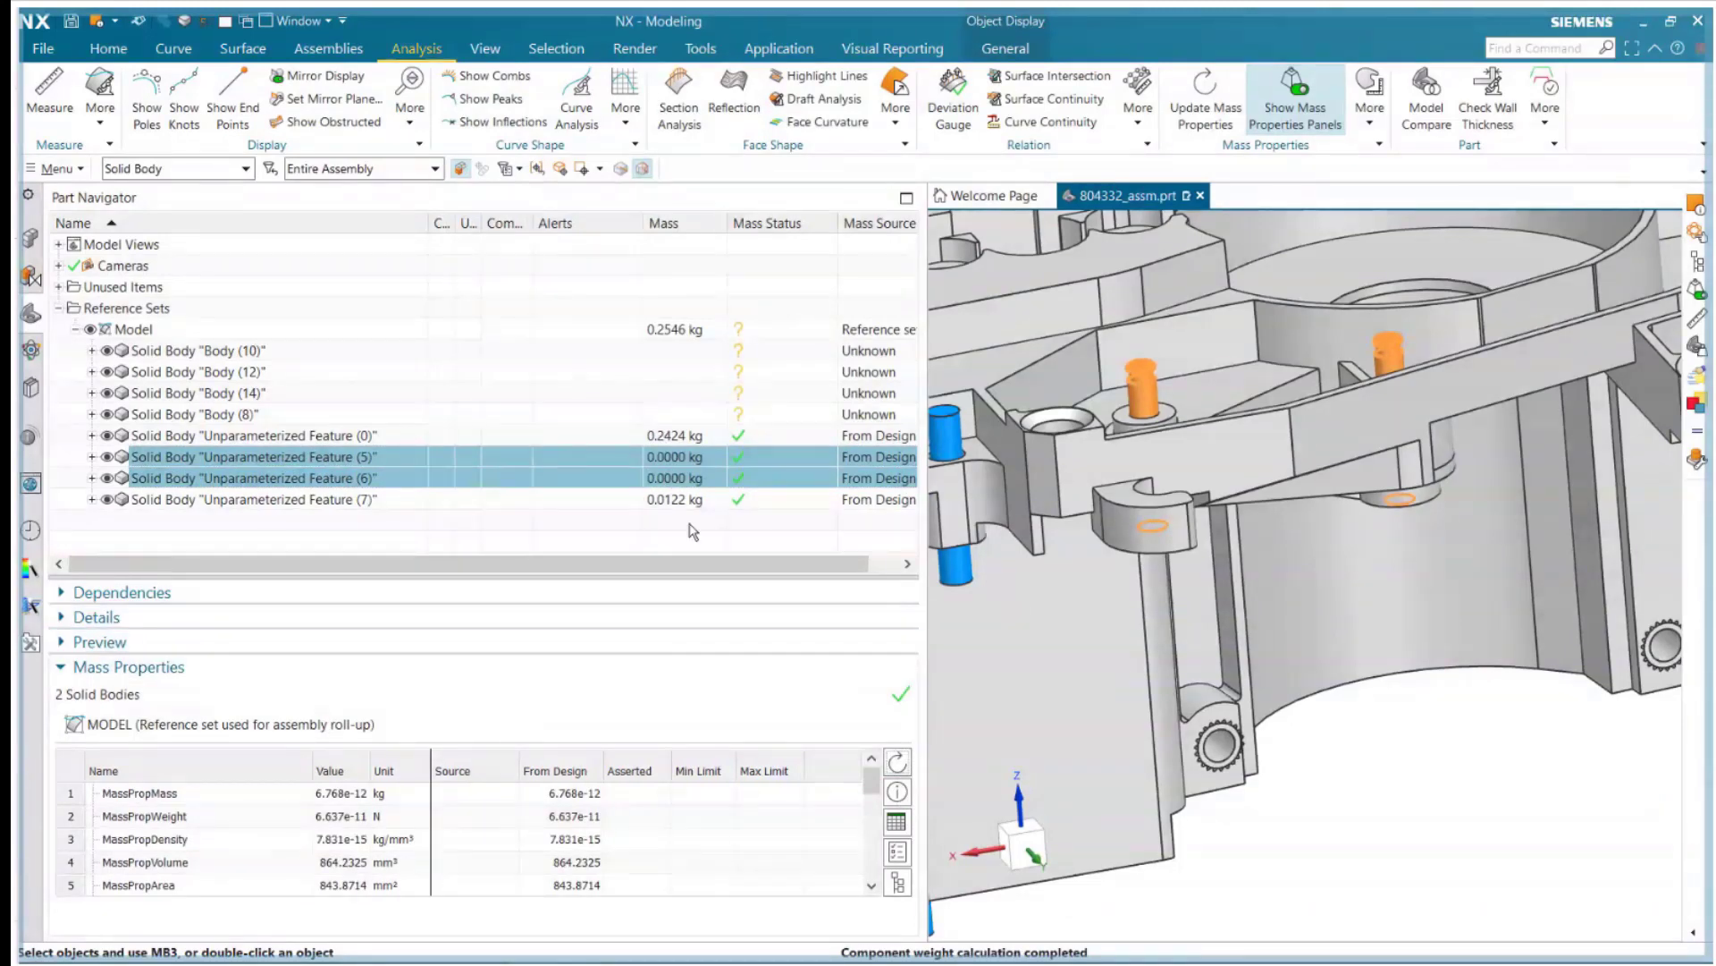
key(ctrl+i)
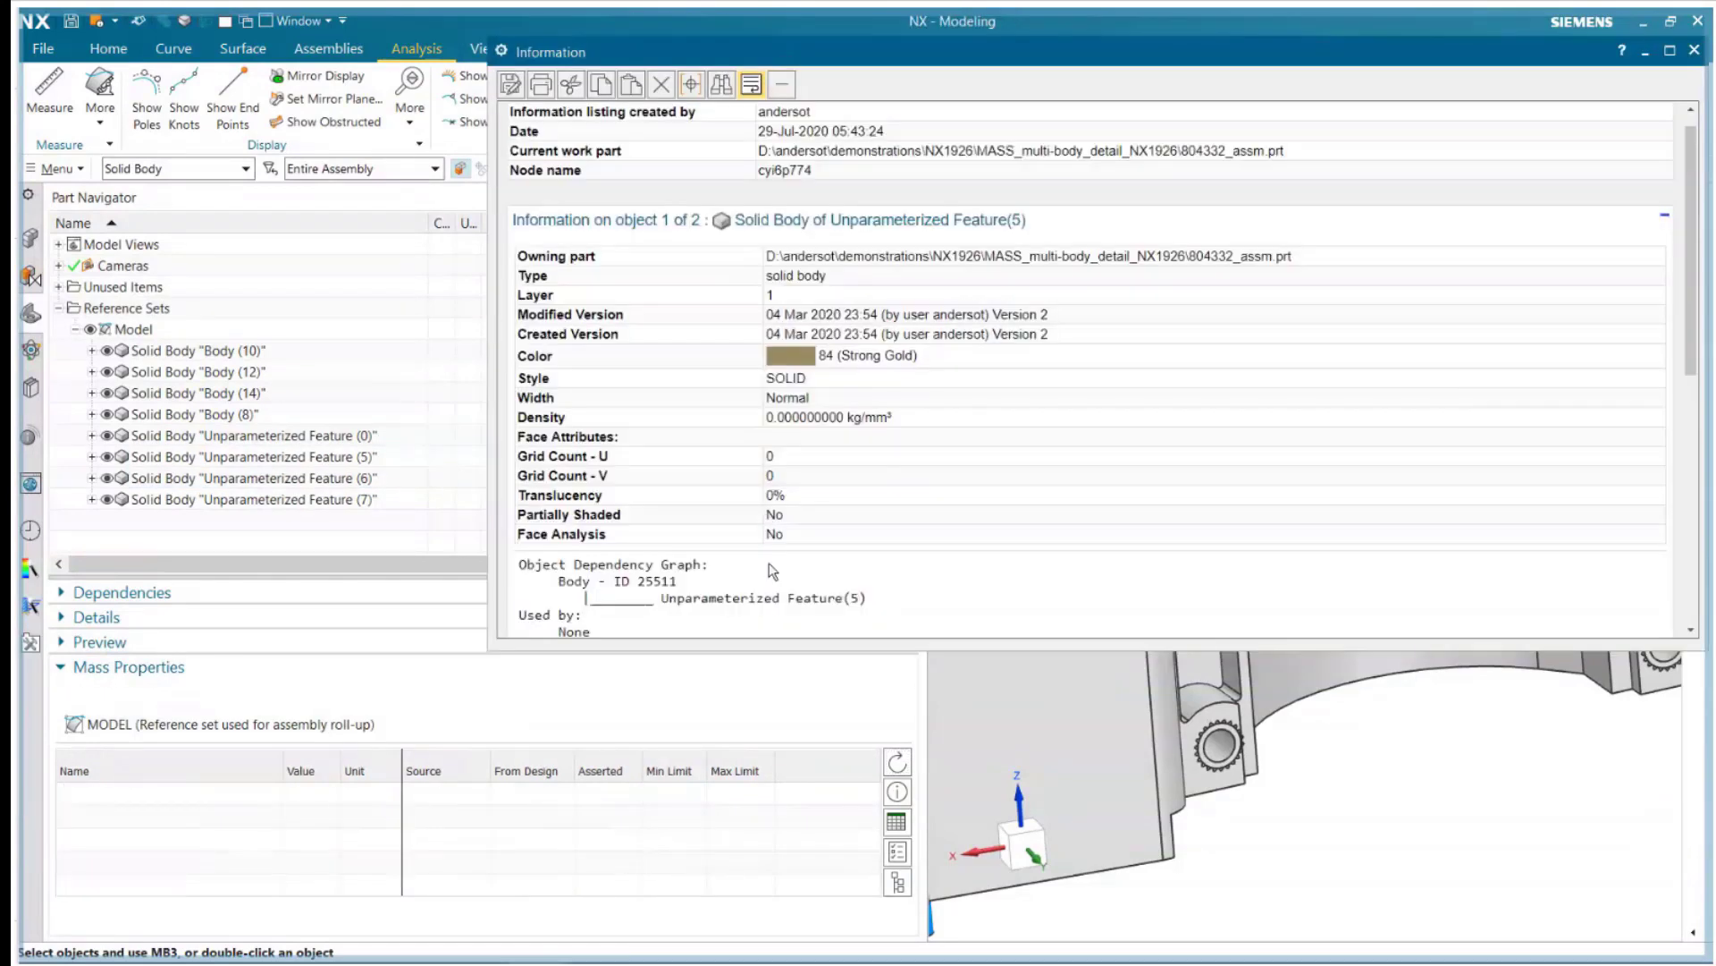
scroll(768, 561, down, 5)
scroll(814, 594, down, 4)
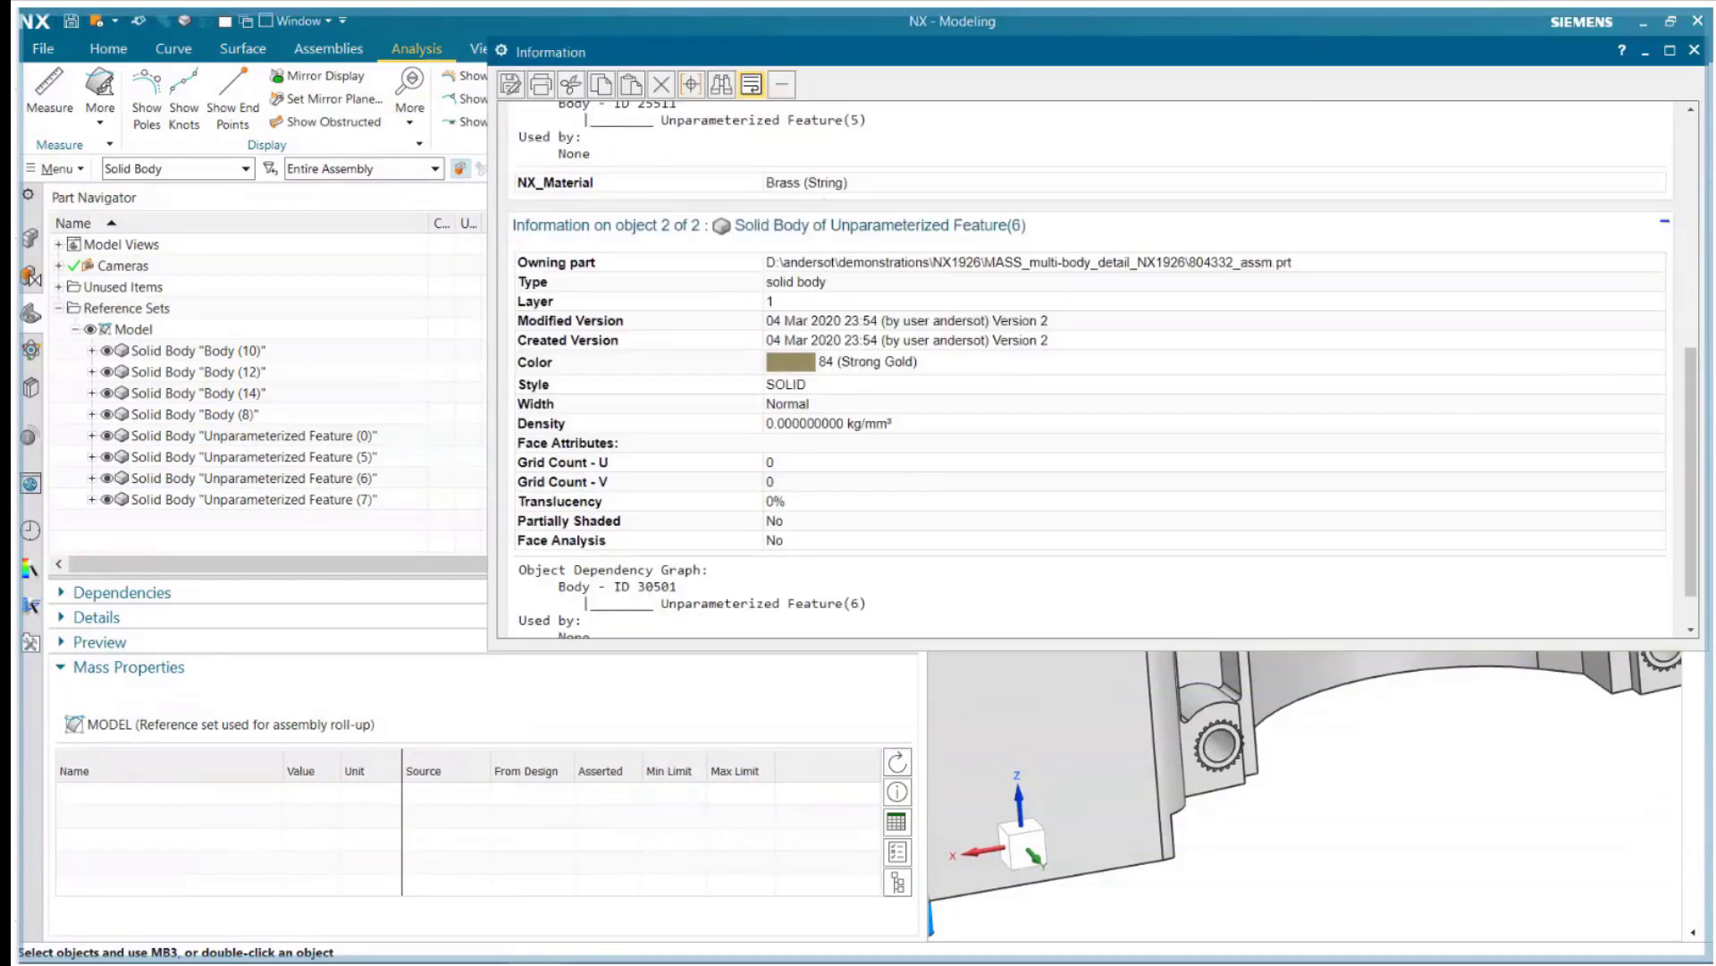
drag(826, 182, 787, 182)
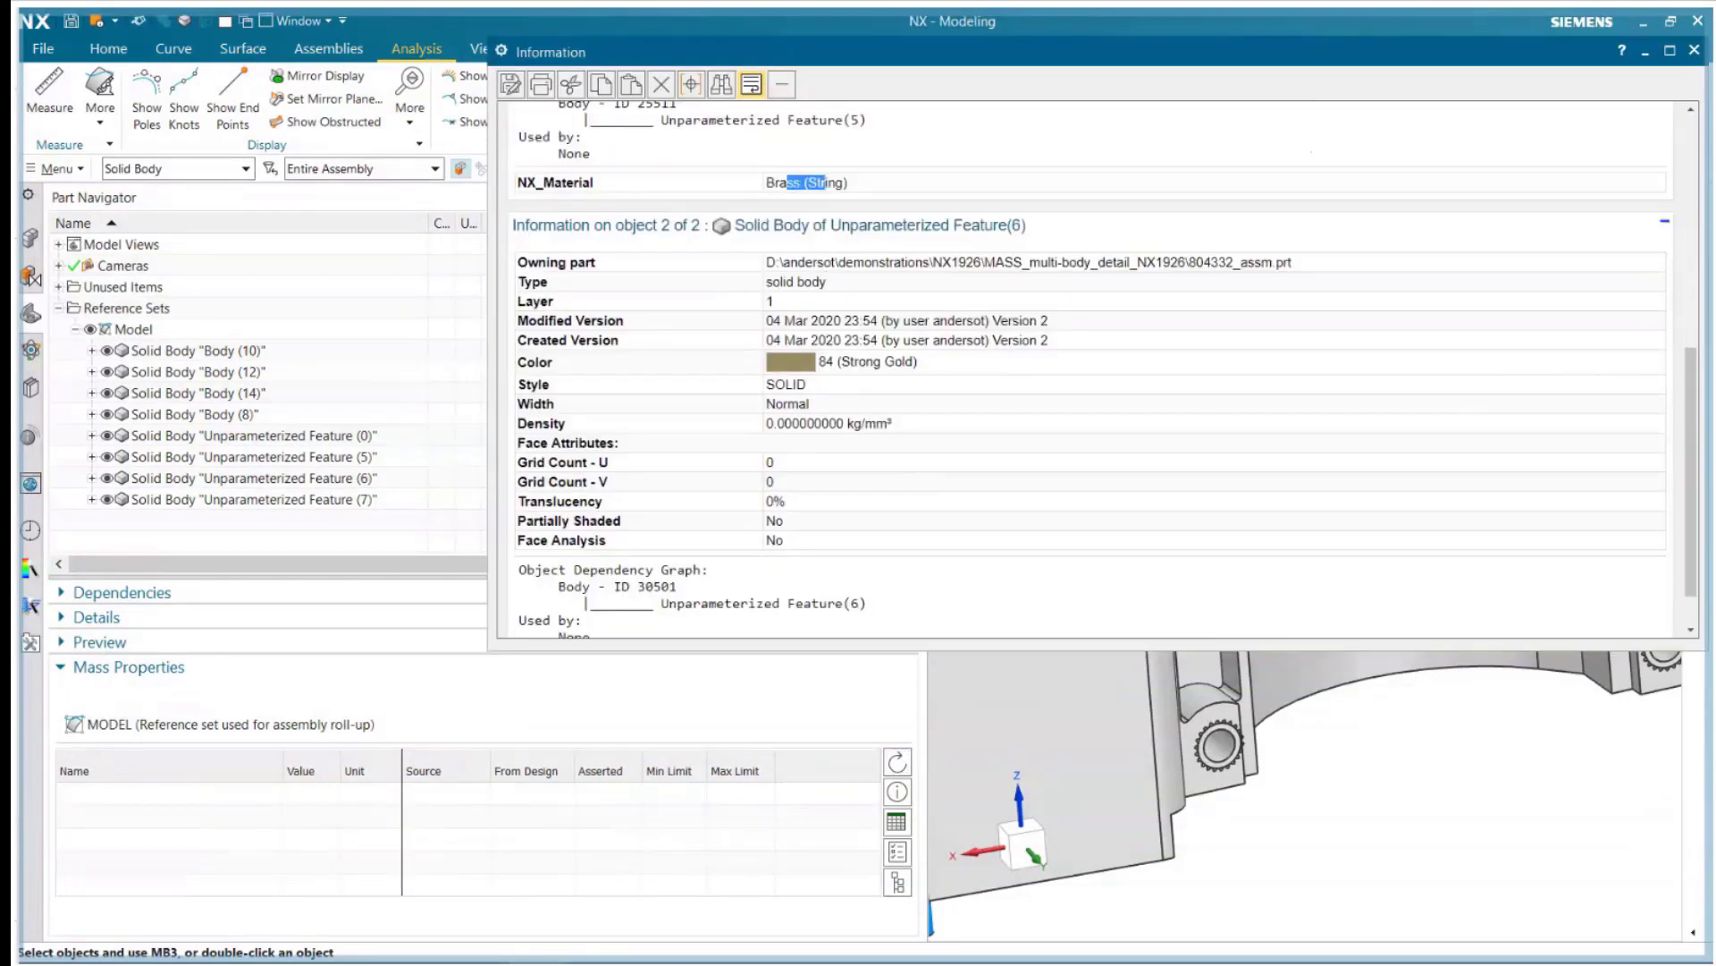
click(1695, 50)
- Assign the library material Brass to the two gold pin bodies, Unparameterized Feature (5) and (6)
shift+click(571, 481)
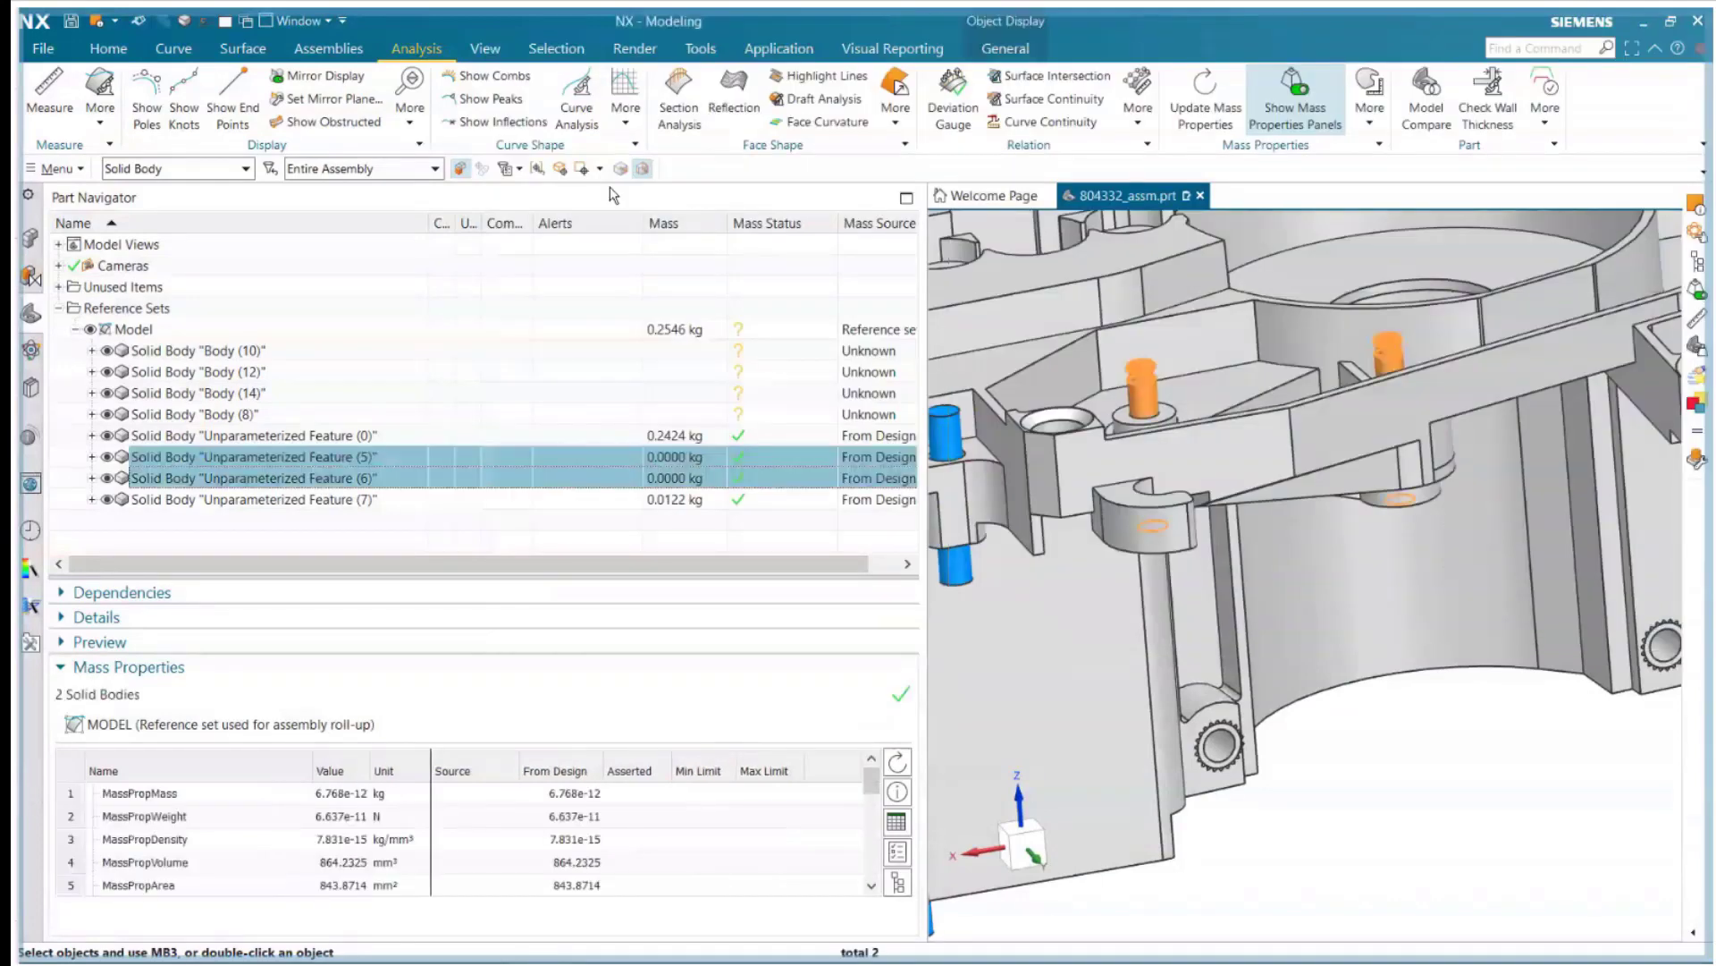
click(690, 50)
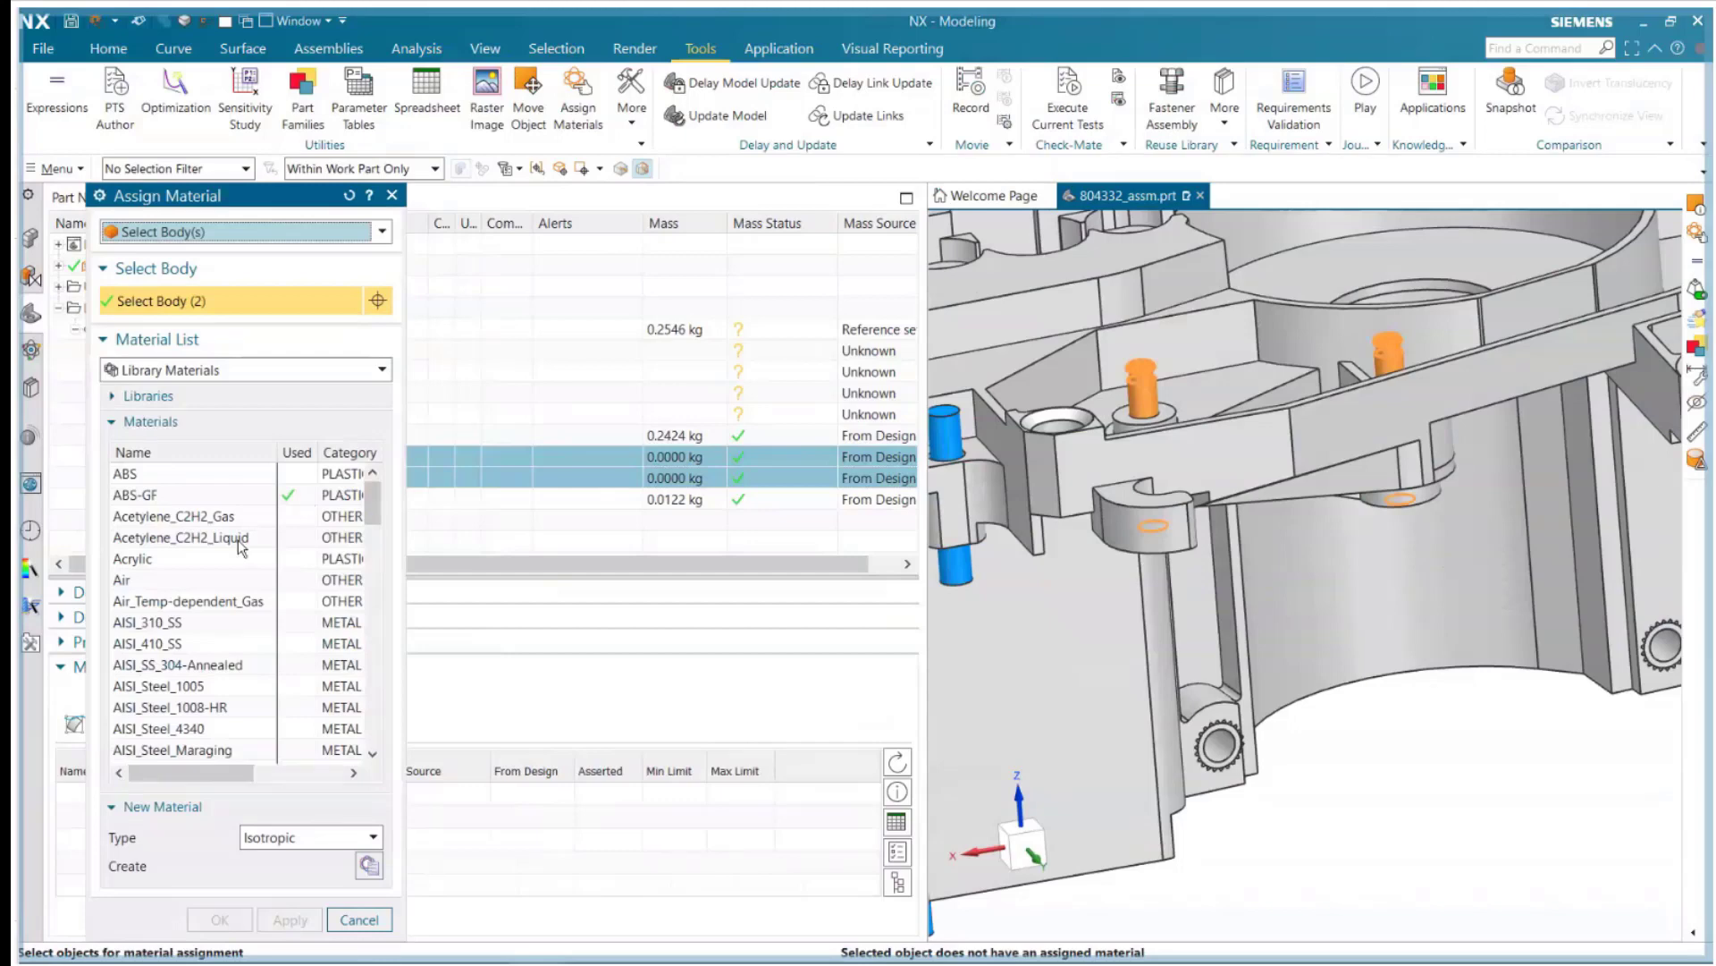
scroll(227, 622, down, 7)
click(200, 579)
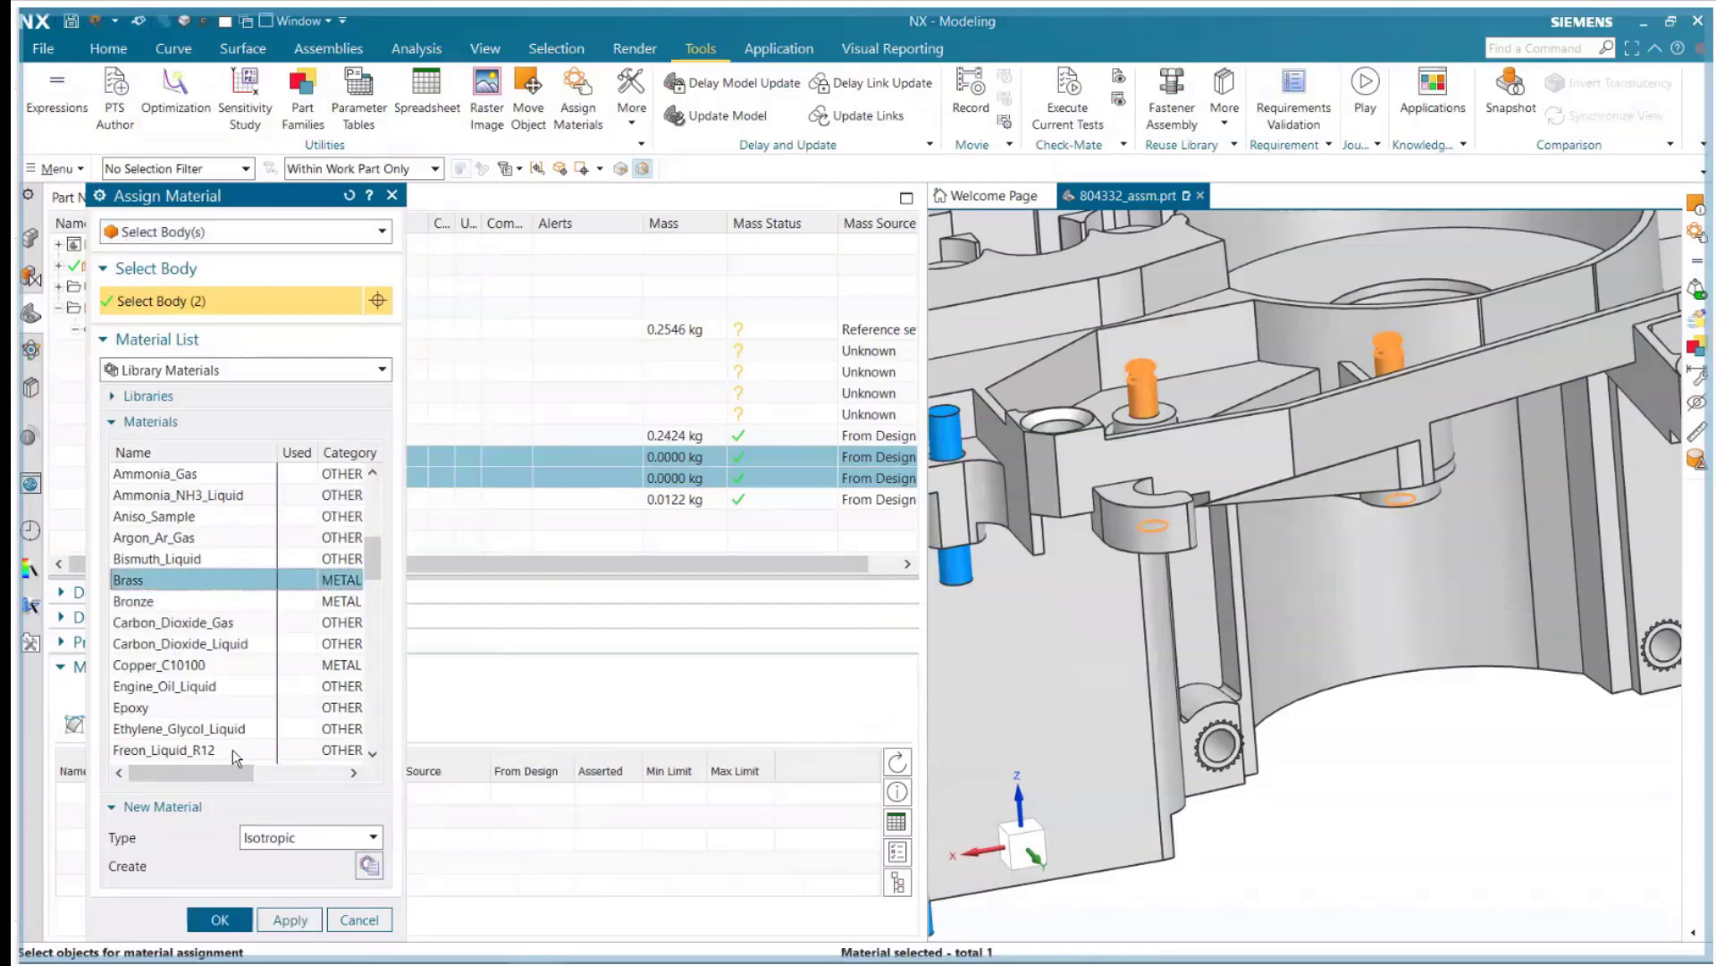
click(224, 919)
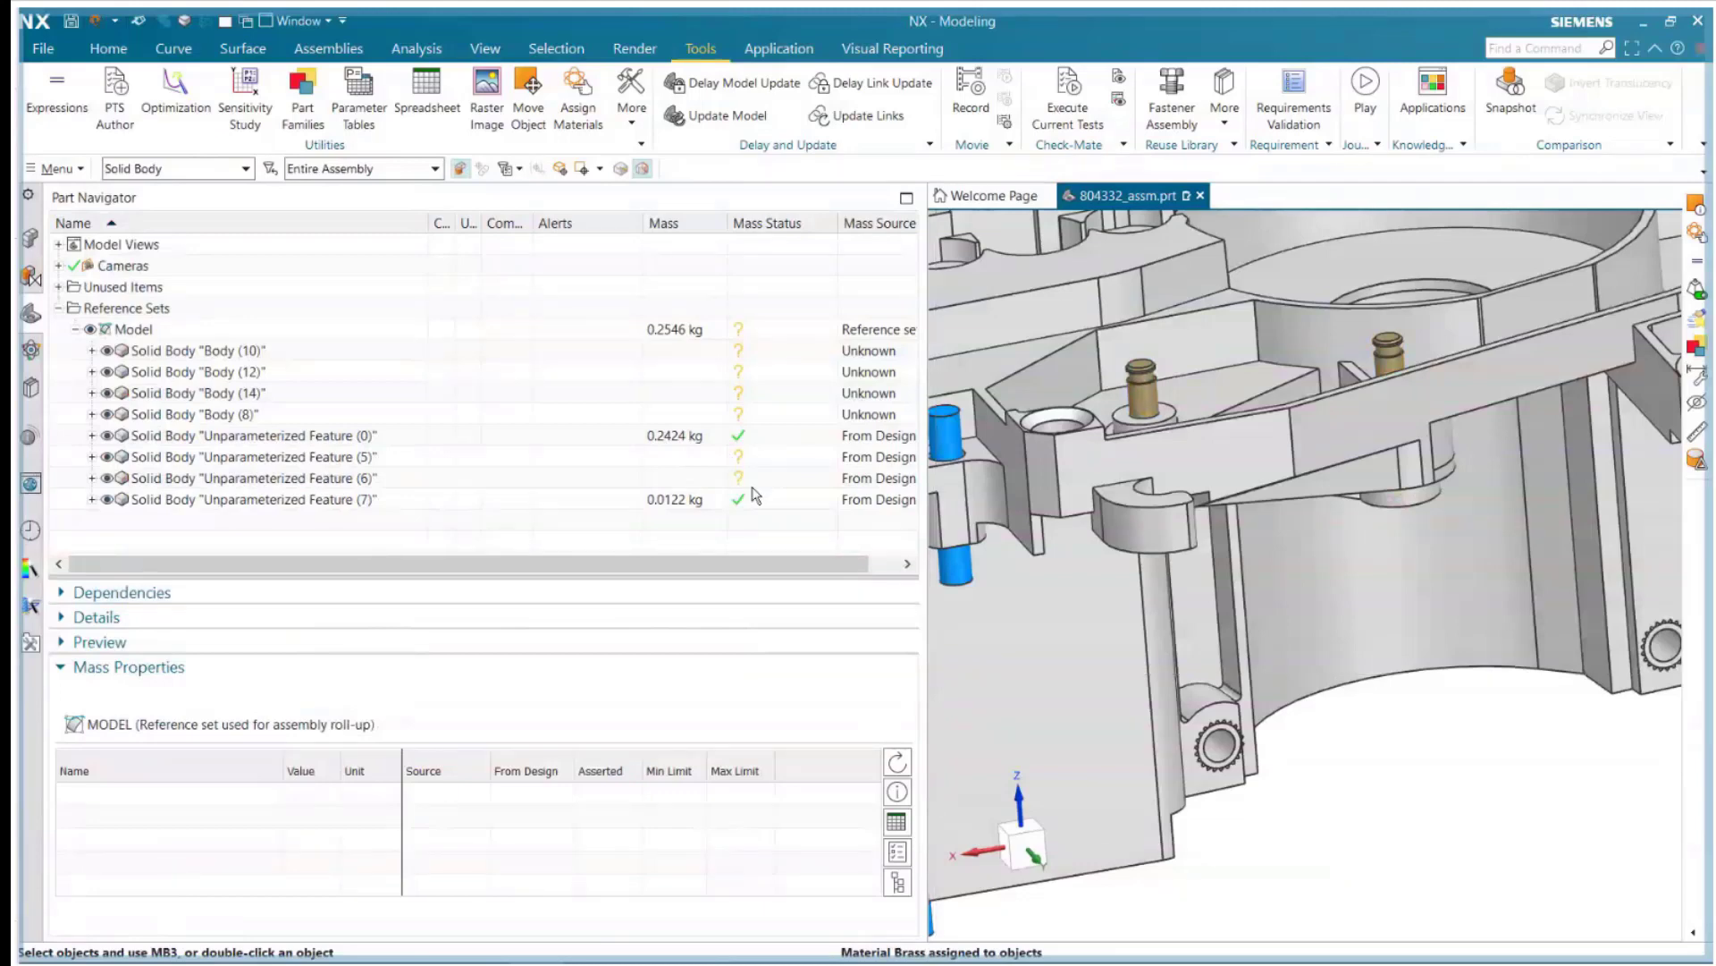
- Select Unparameterized Feature (5) and (6) again and update their mass properties with the newly assigned material
mouse_move(759, 486)
click(772, 460)
shift+click(770, 479)
click(898, 762)
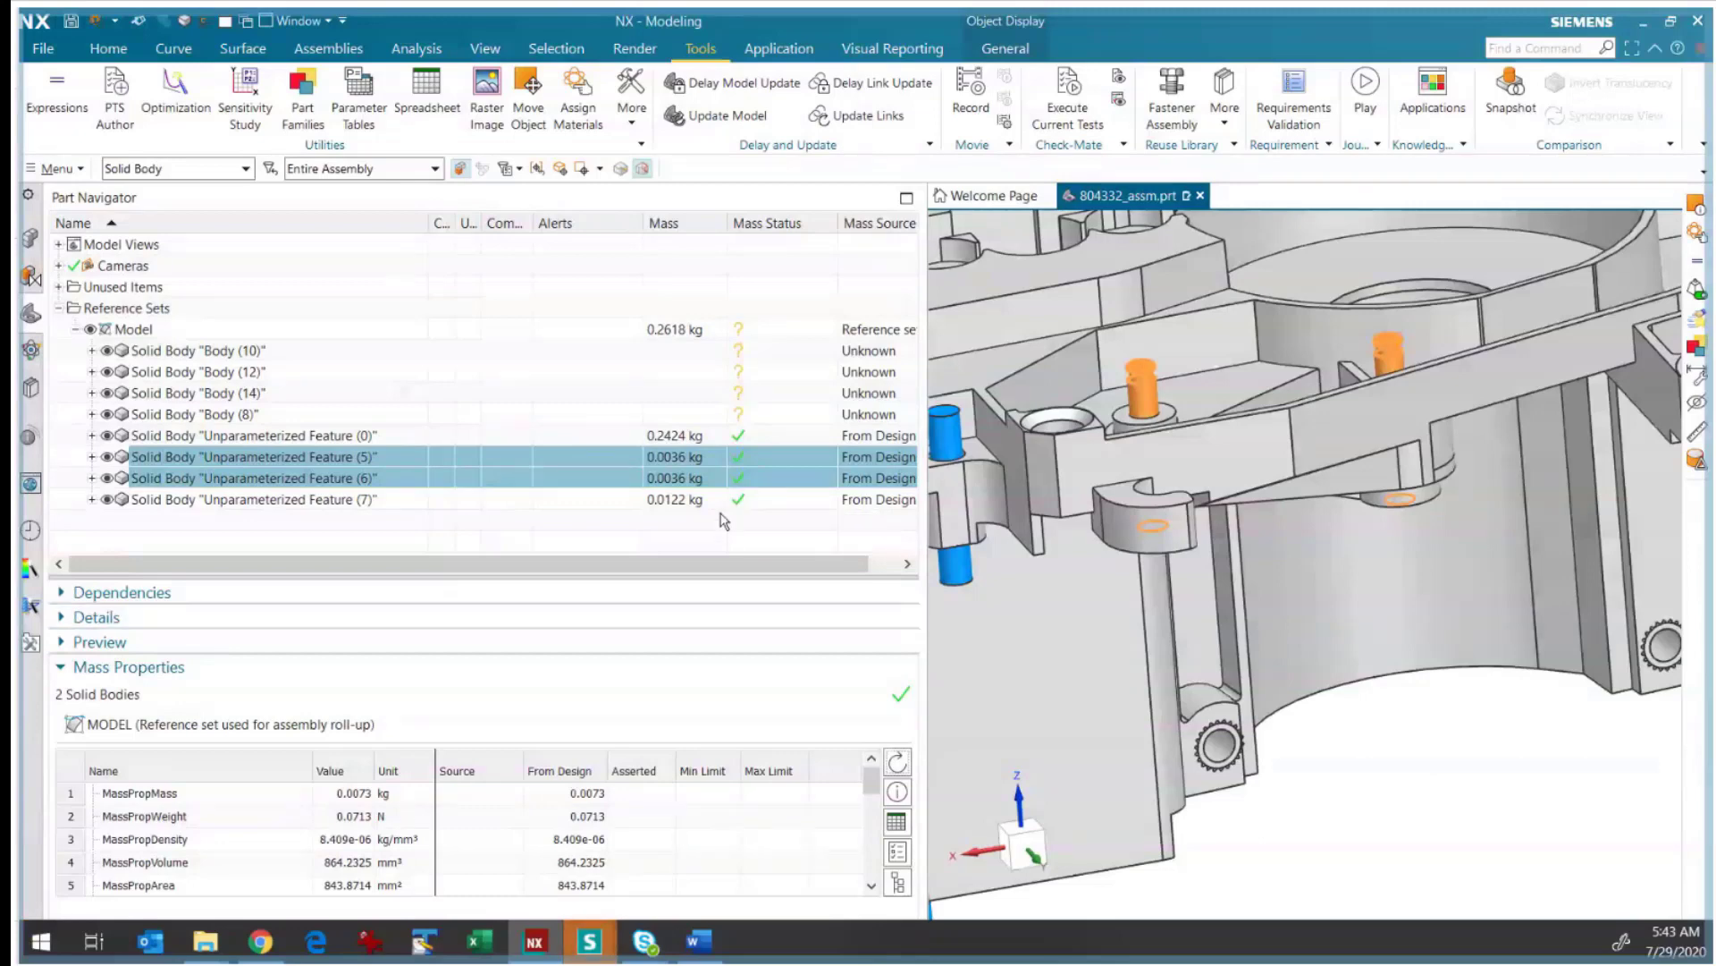
- Highlight Body (8), (14), (12) and (10) in turn to examine where these blue pins sit in the housing
click(688, 417)
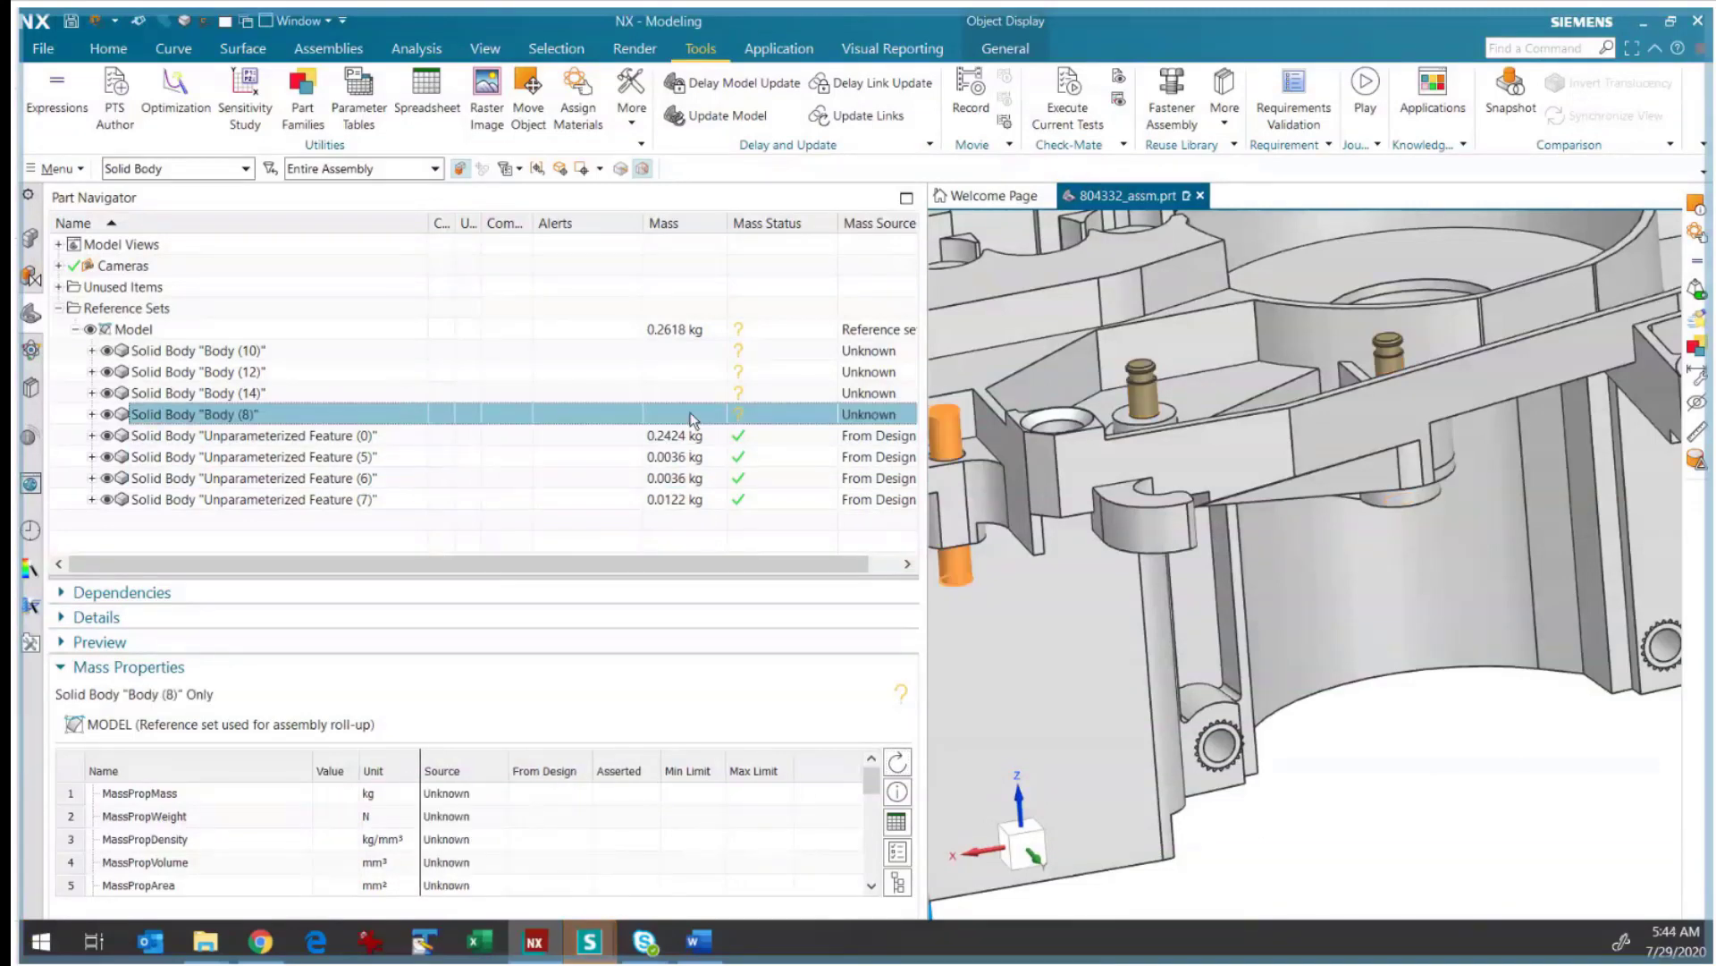
scroll(1158, 466, down, 2)
scroll(1158, 466, down, 3)
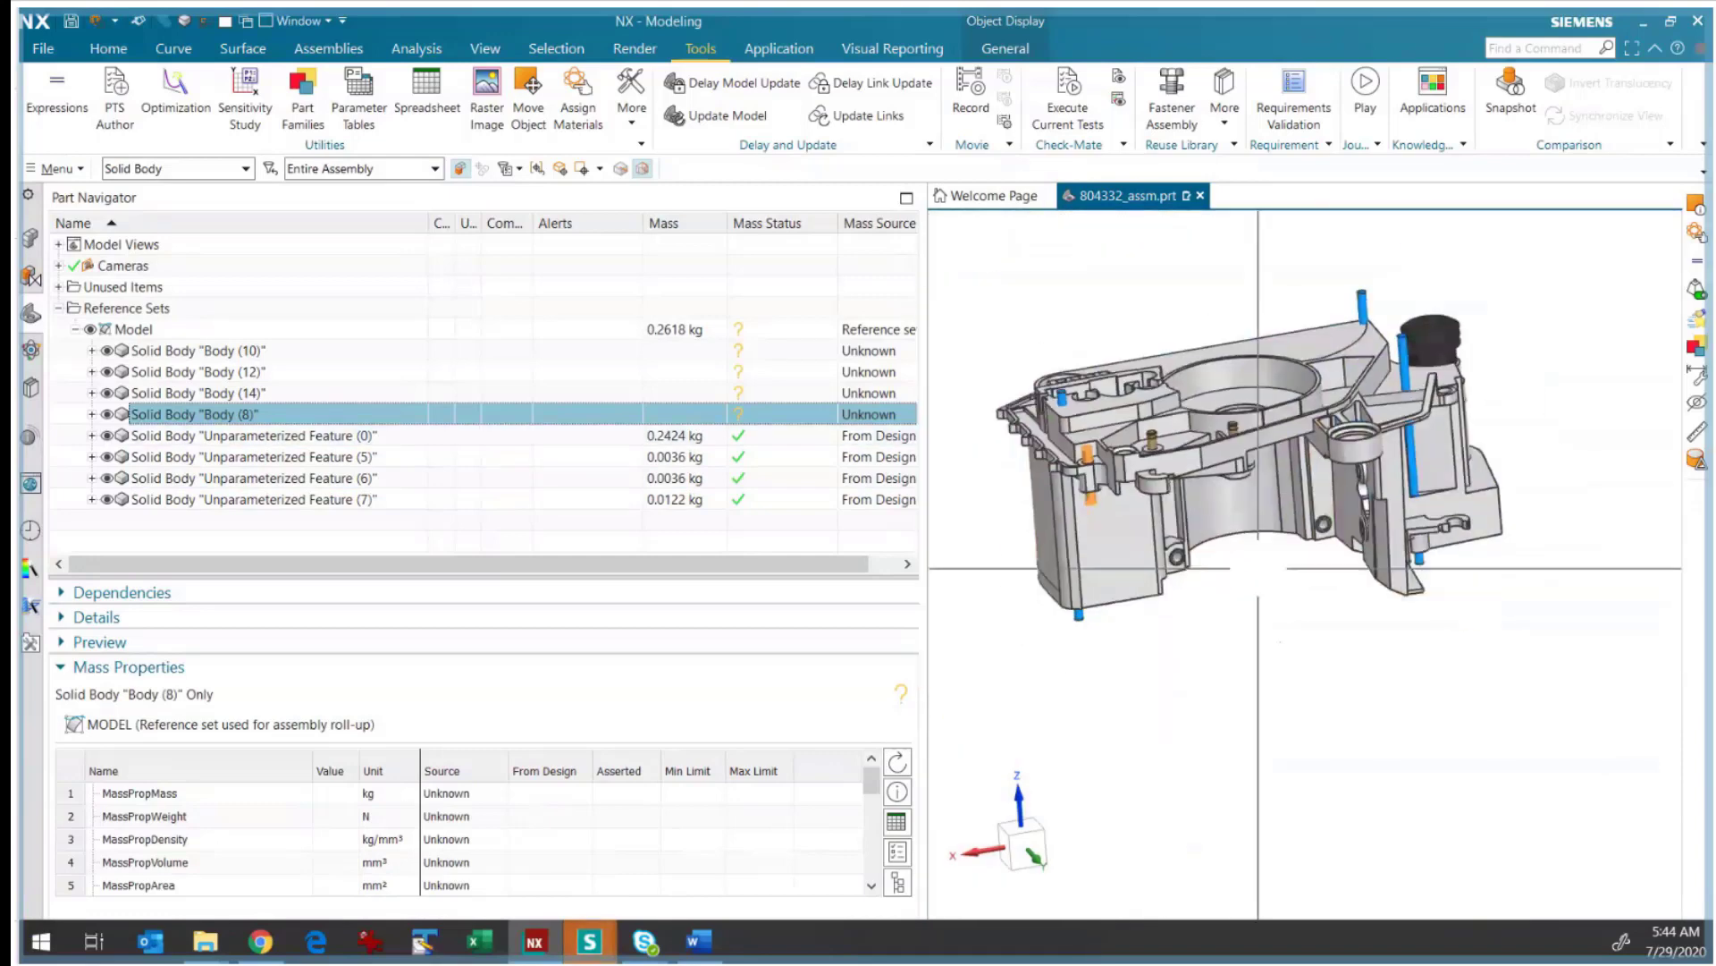
click(727, 396)
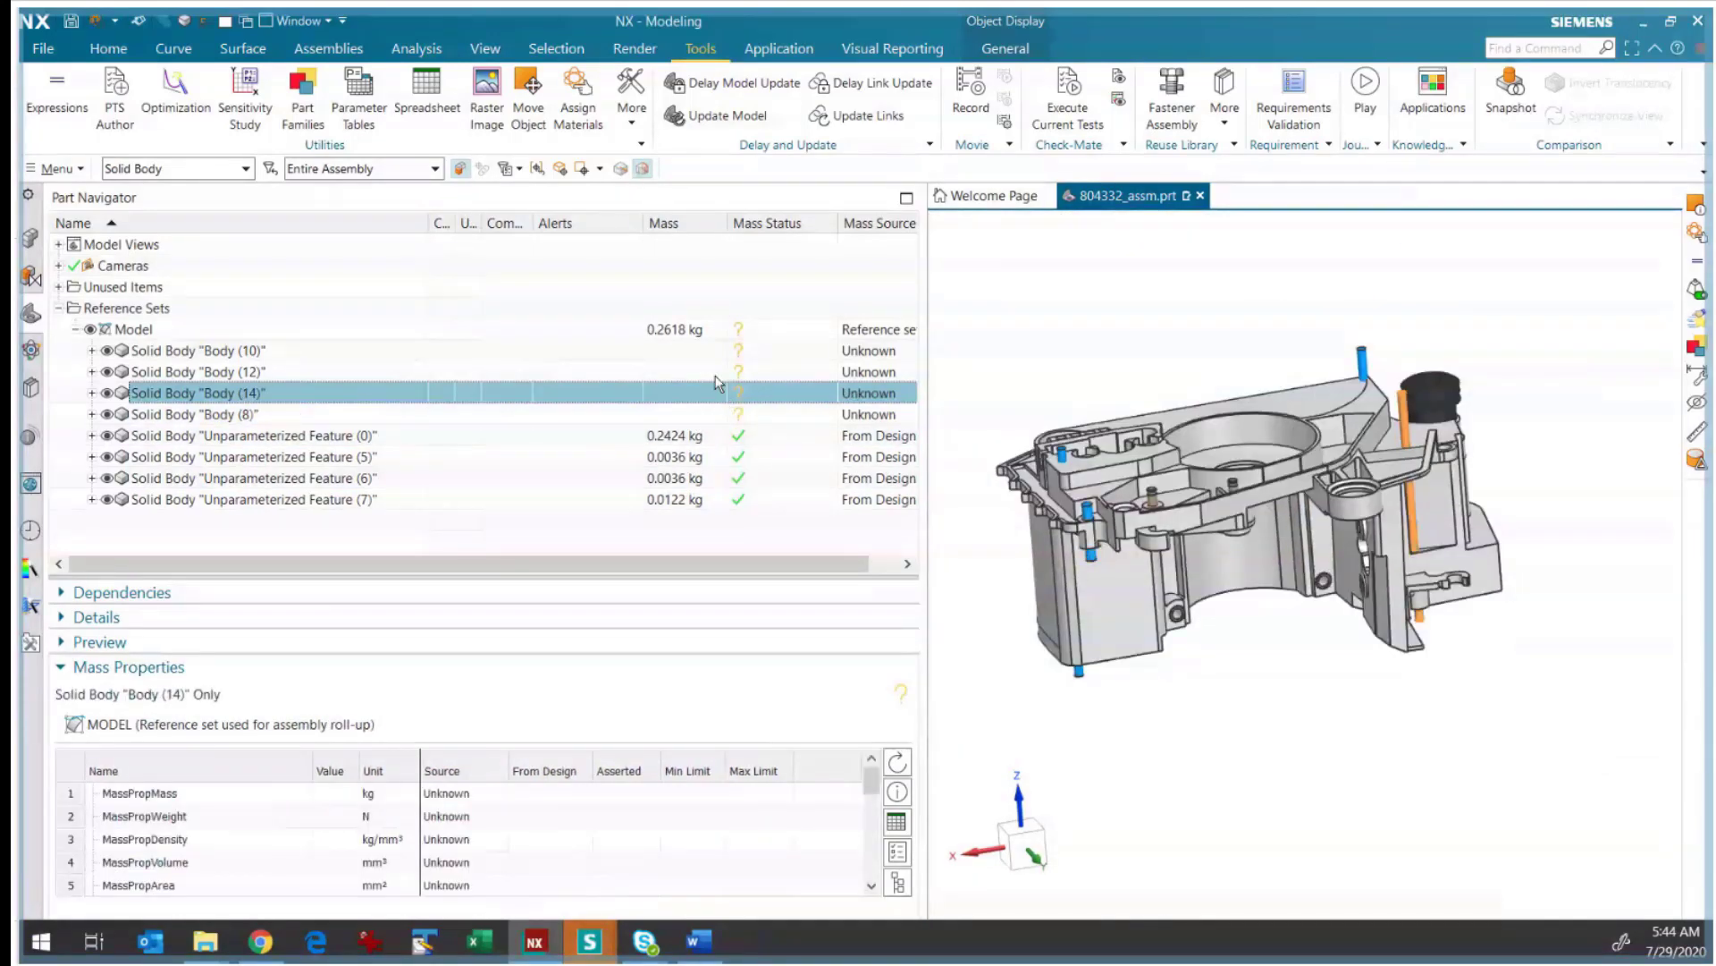
click(714, 374)
click(705, 351)
click(706, 373)
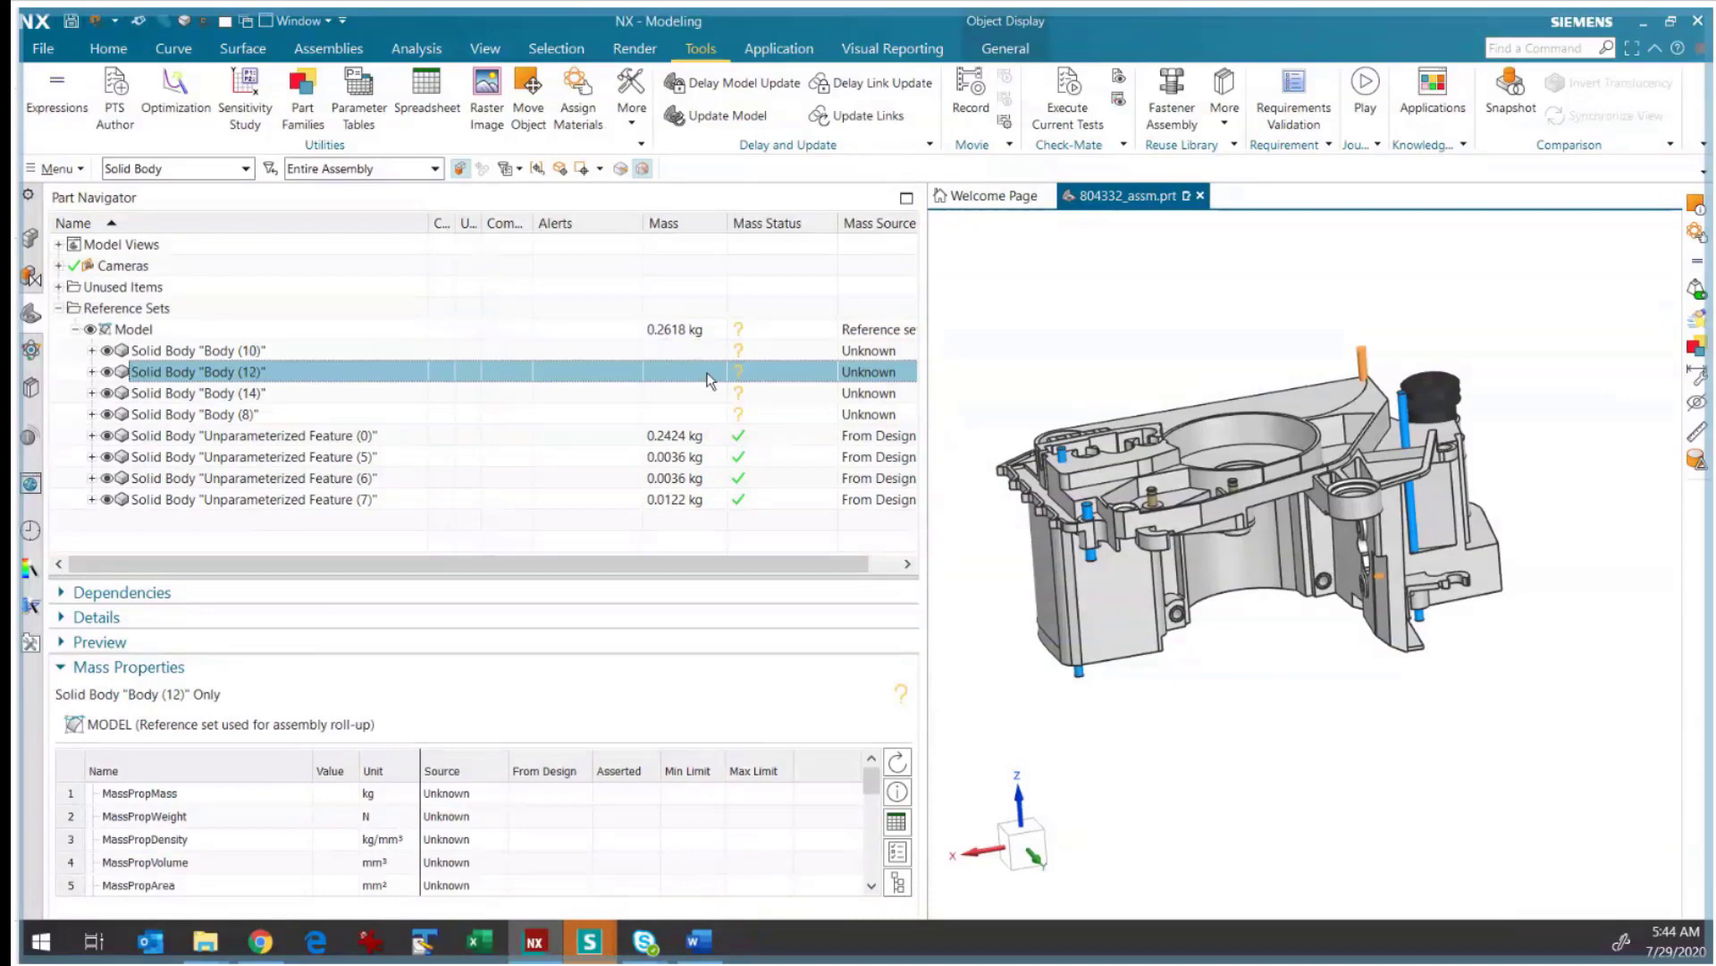
click(709, 395)
click(709, 414)
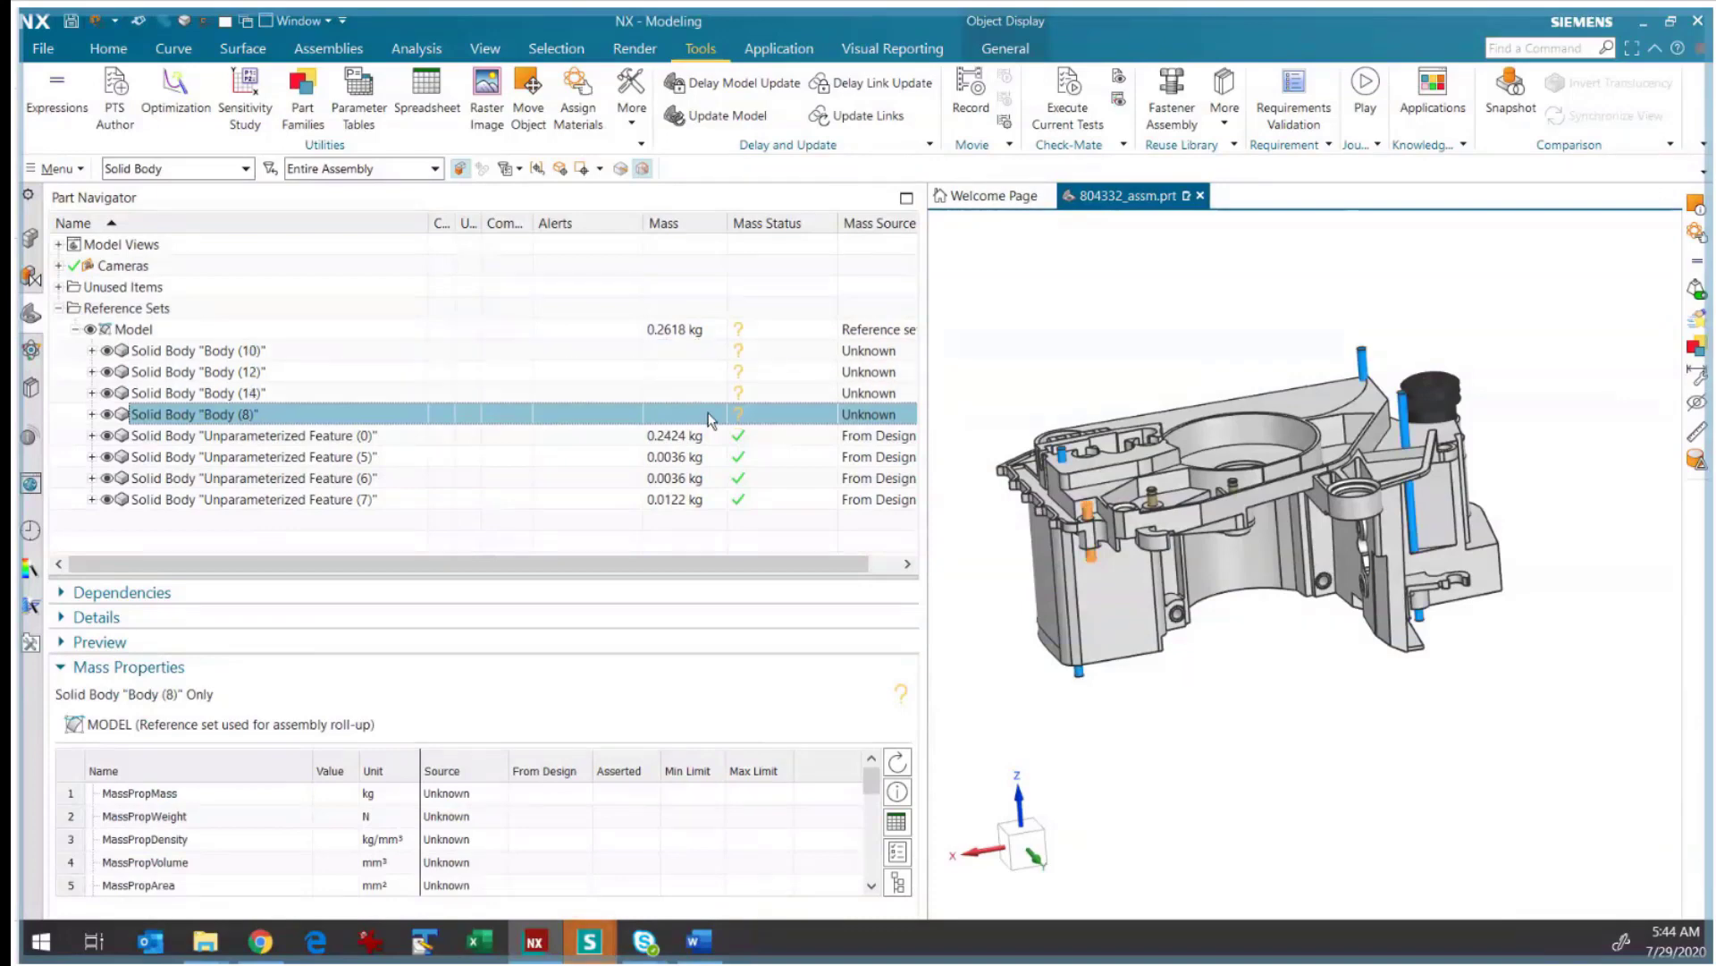
- Examine the blue pins from another viewing angle, highlighting Body (14) and Body (12)
middle_drag(1179, 711, 1134, 716)
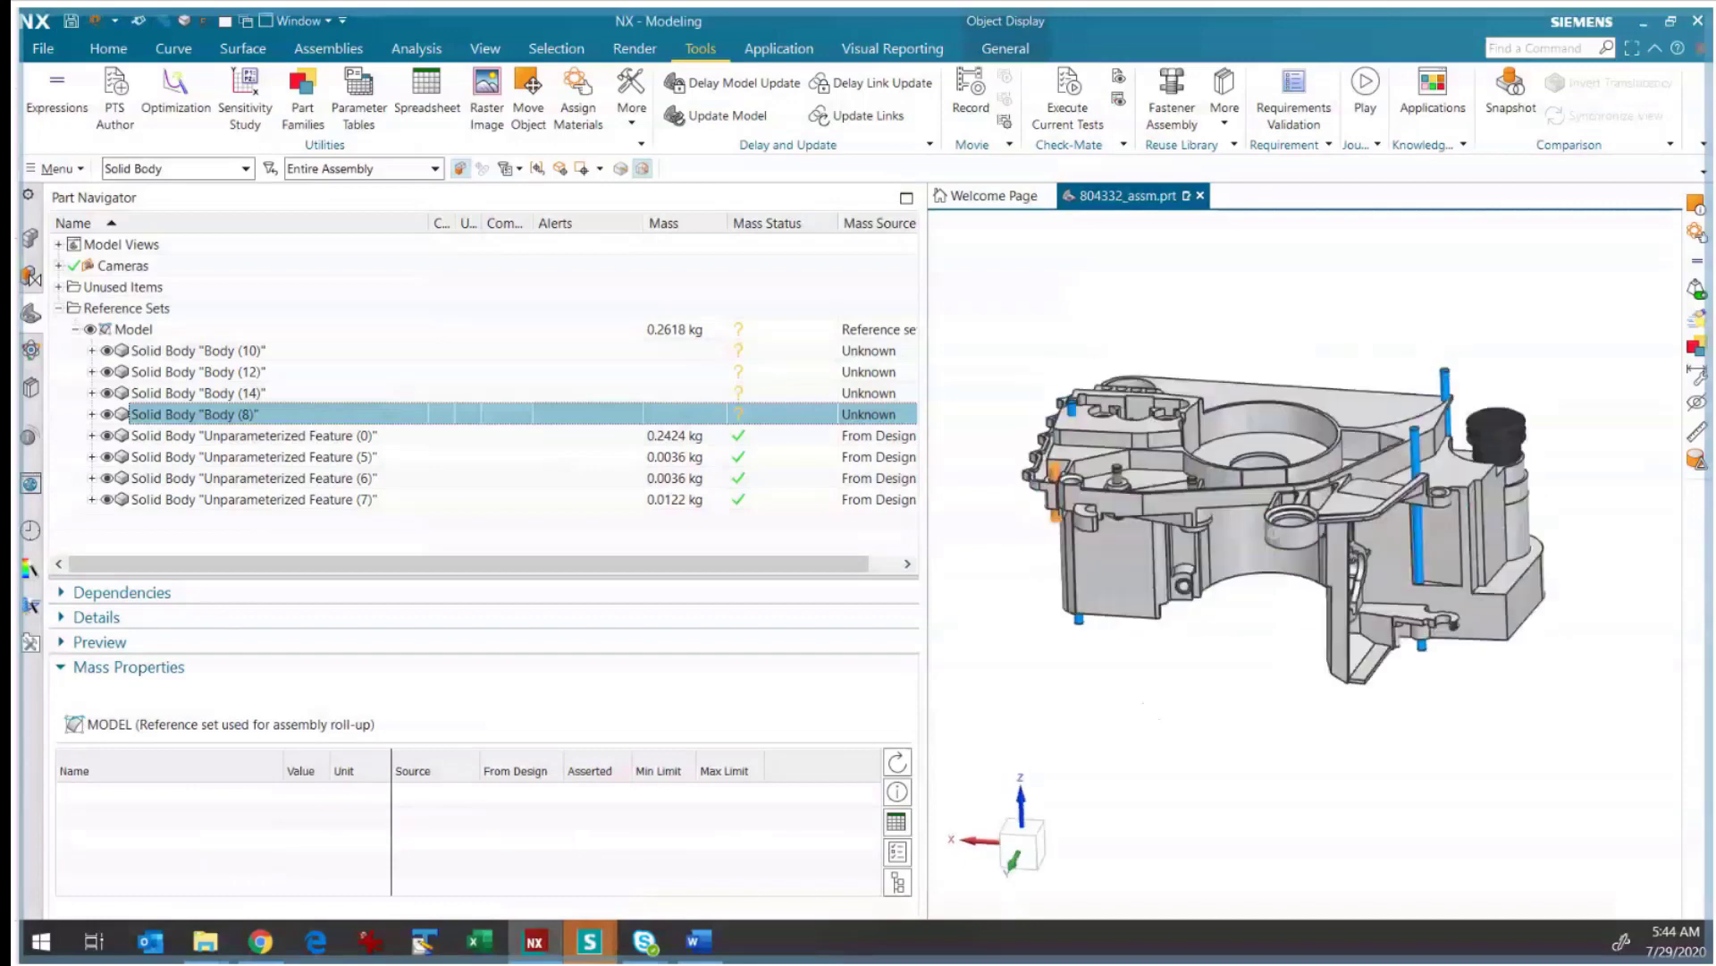
scroll(1123, 494, up, 3)
scroll(1123, 494, down, 2)
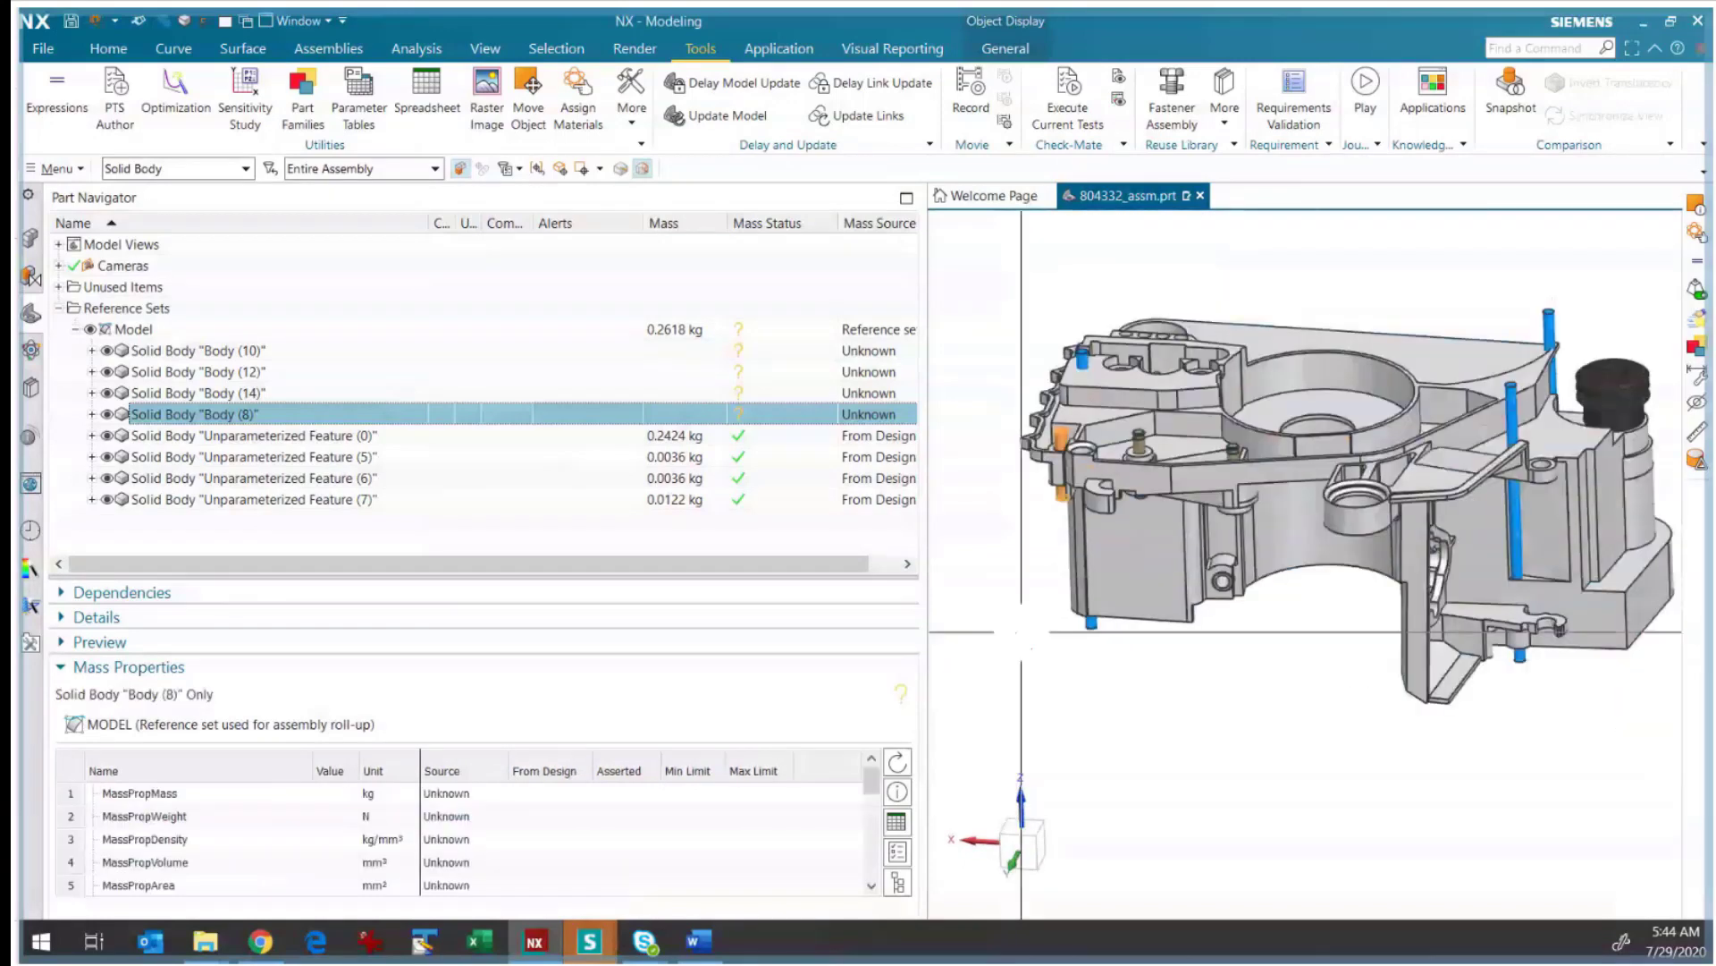
click(728, 394)
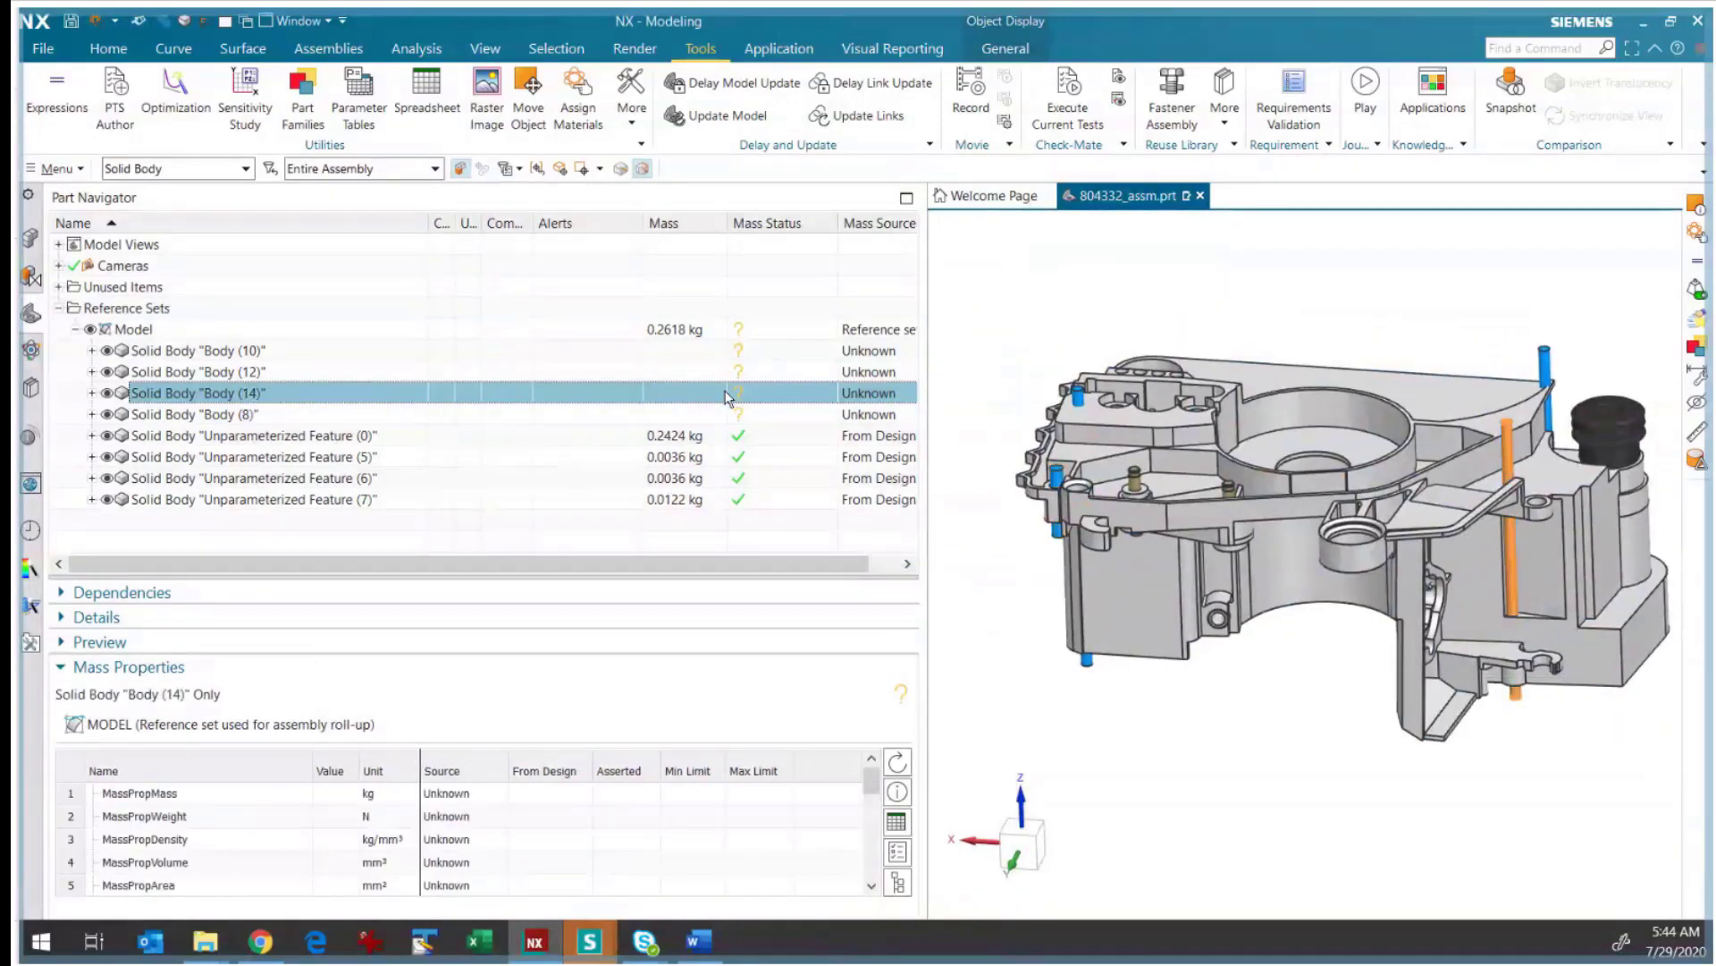
click(720, 372)
- Update the mass properties of Body (10), (12), (14) and (8), and move these bodies from the Model reference set to Unused Items
ctrl+click(715, 351)
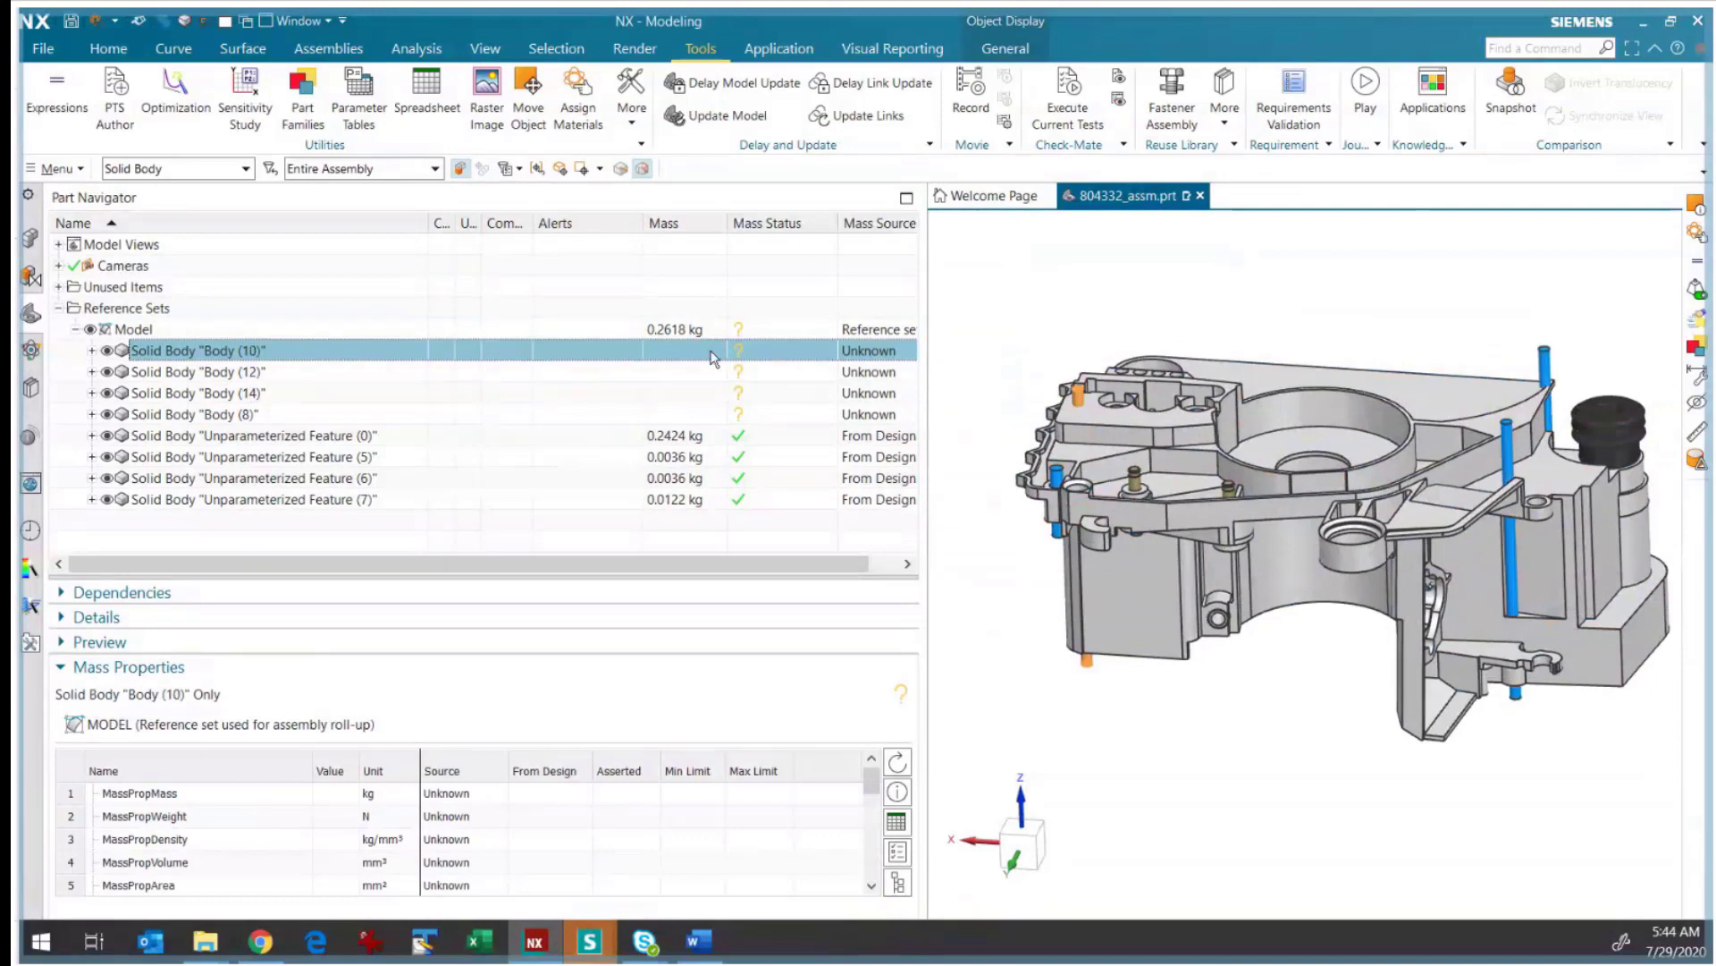
shift+click(723, 414)
click(898, 762)
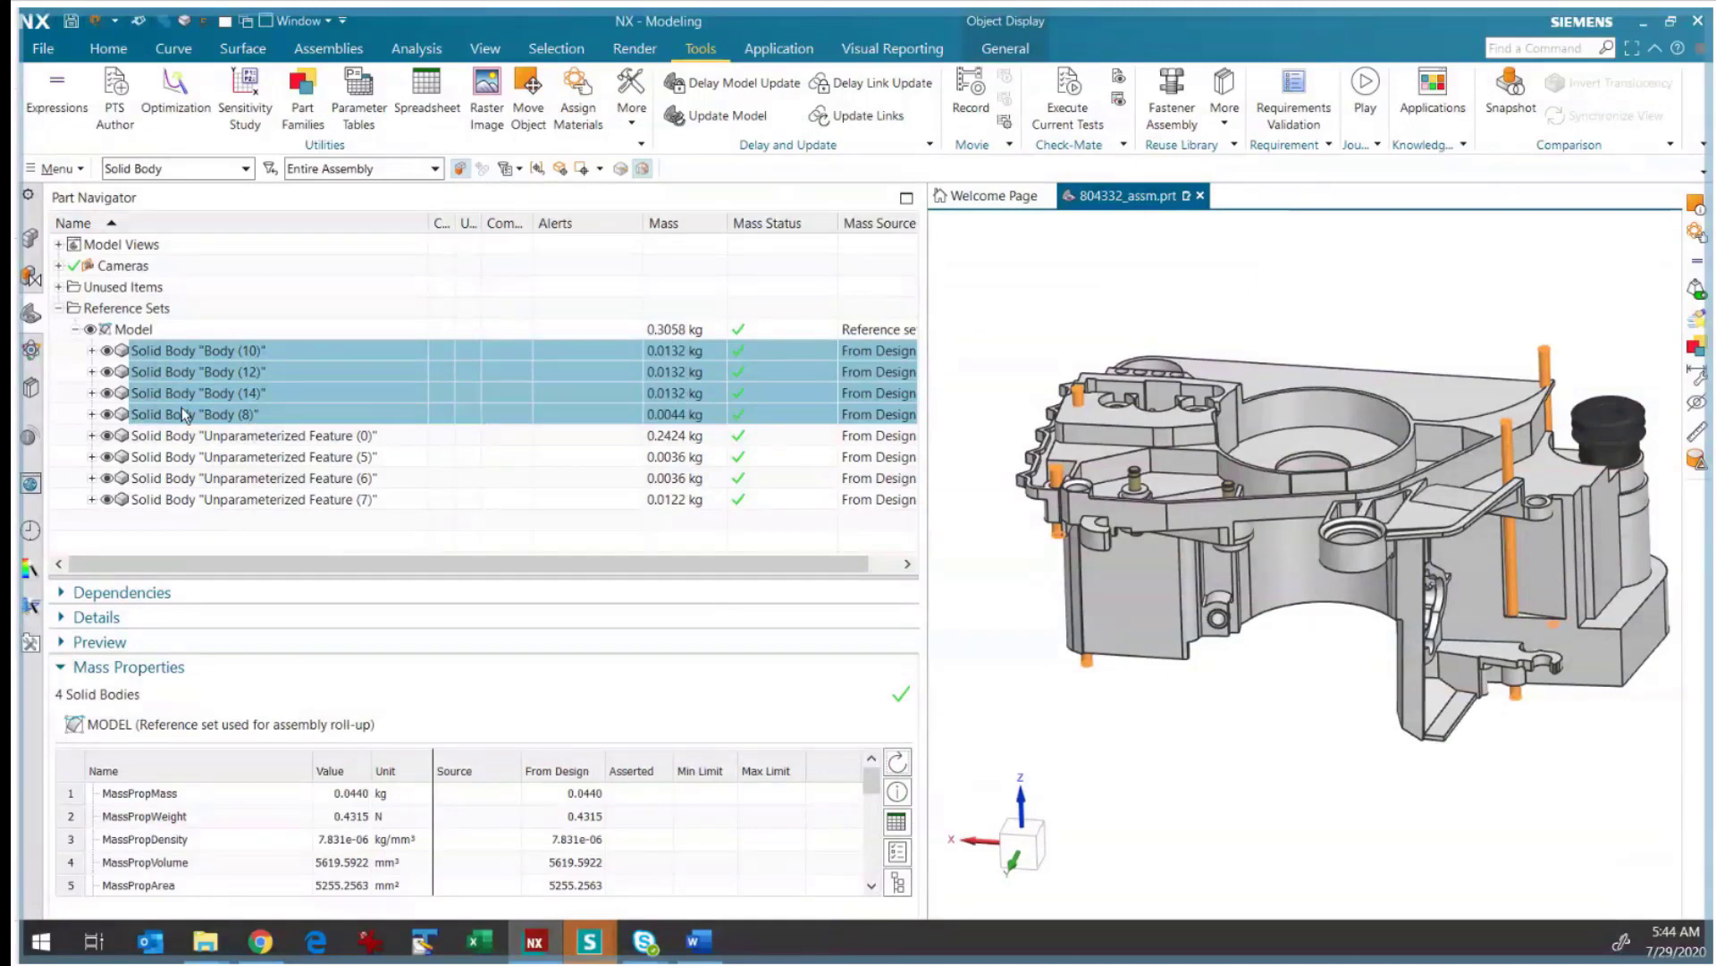
drag(152, 344, 197, 294)
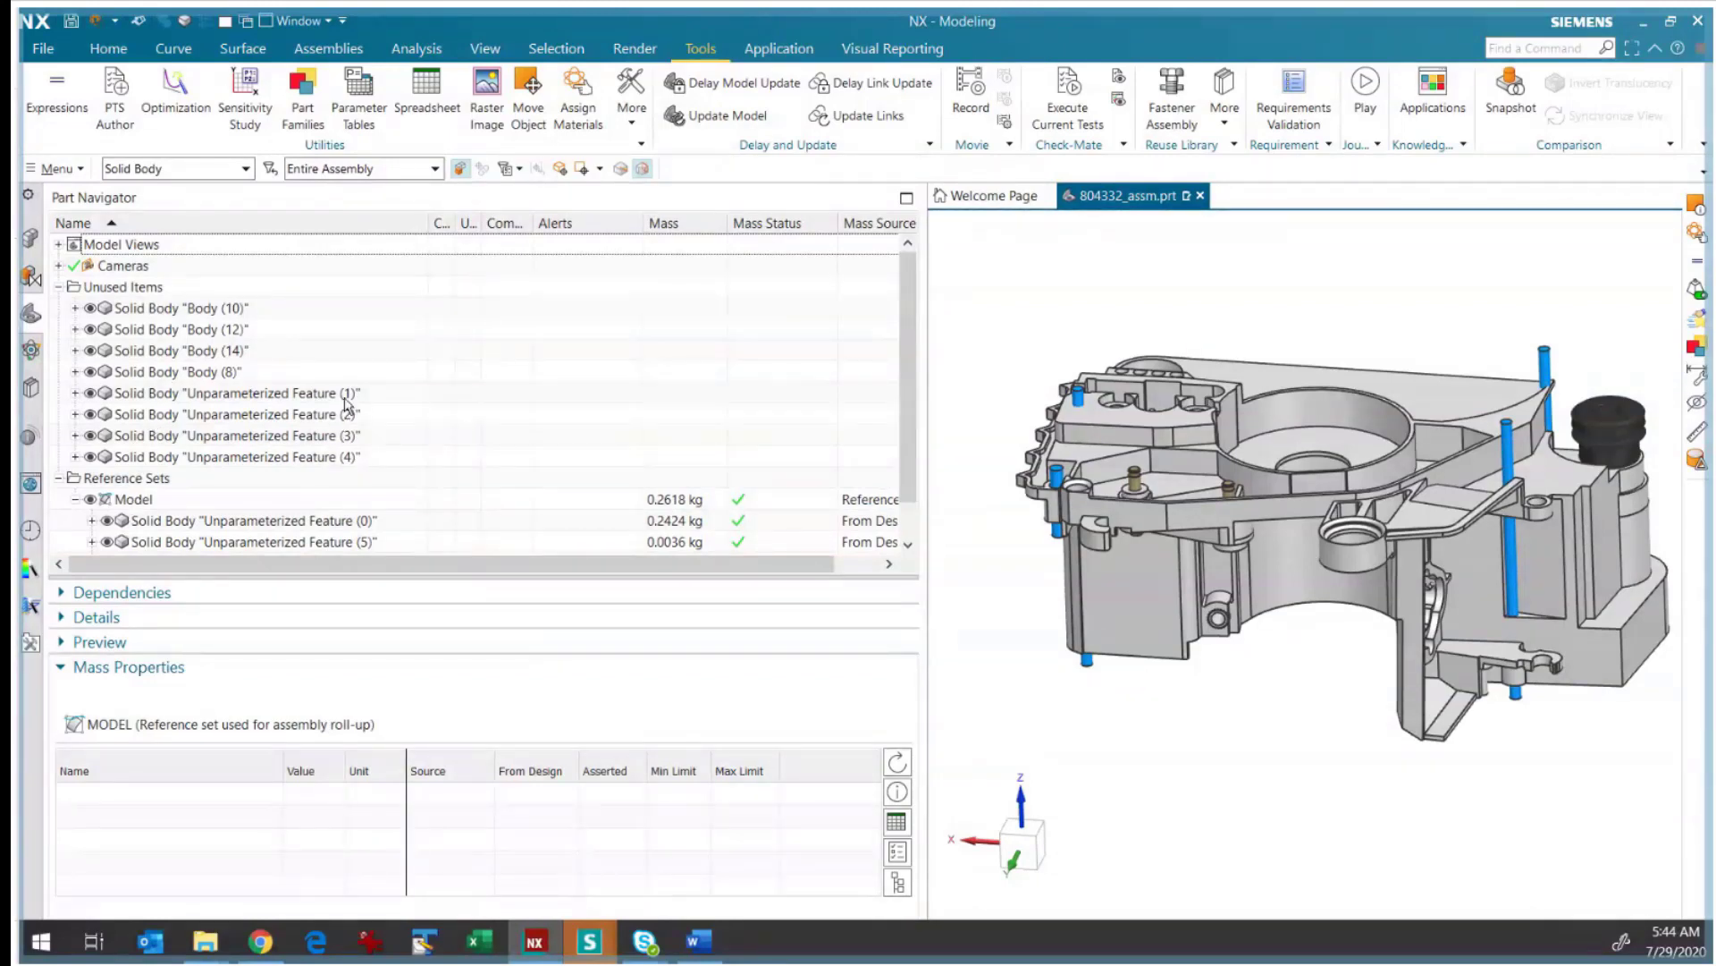
- Highlight Unparameterized Feature (1) to (4) under Unused Items one by one and inspect the knurled insert of feature (4) up close
click(293, 396)
click(289, 417)
click(287, 437)
click(286, 450)
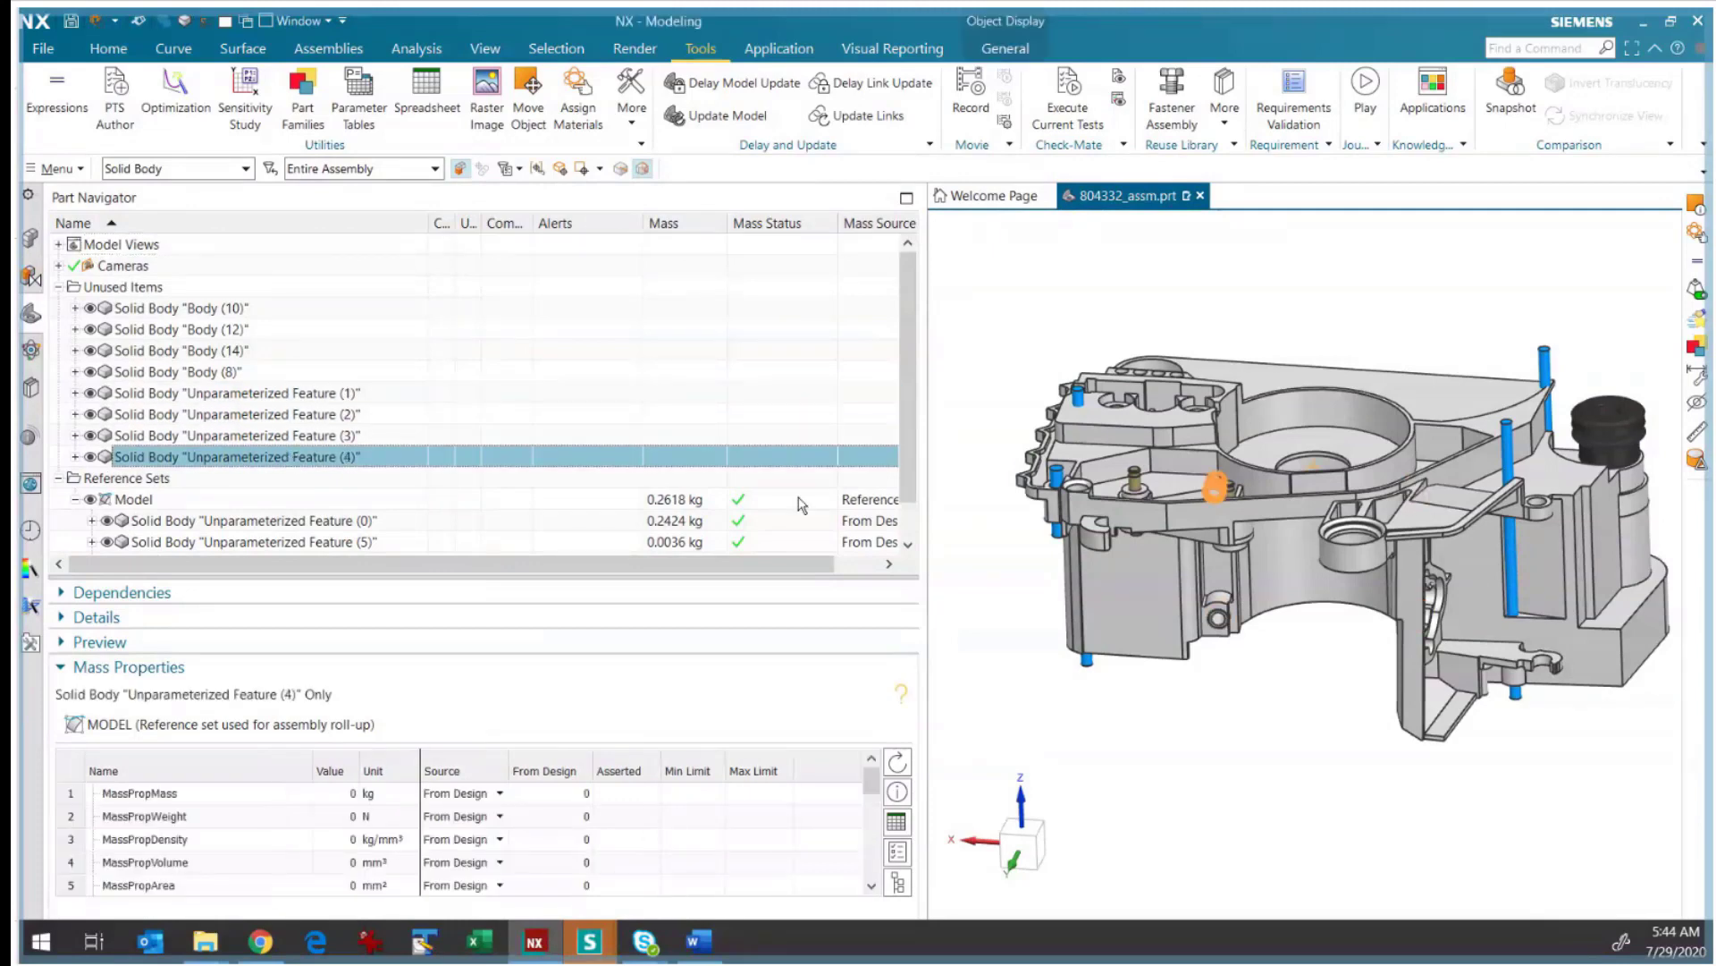
middle_drag(1330, 552, 1323, 402)
scroll(1182, 536, up, 6)
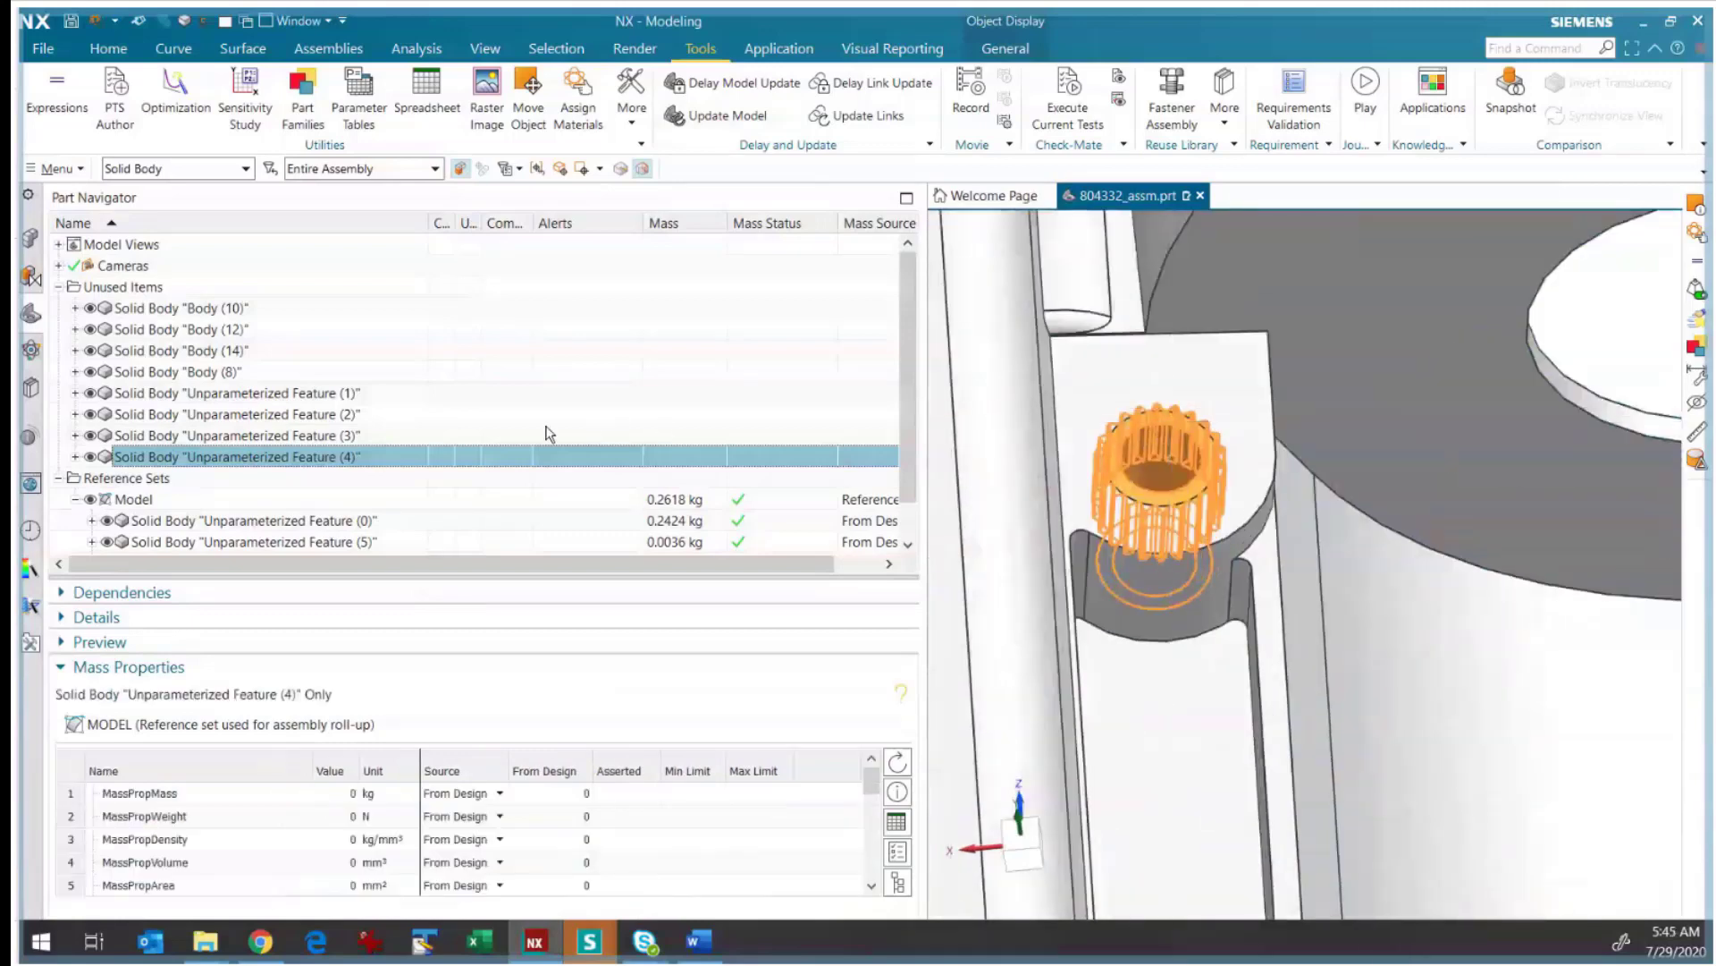
- List the object information for Unparameterized Feature (4), examine its density and NX_Material attribute, and close the listing
scroll(526, 438, down, 1)
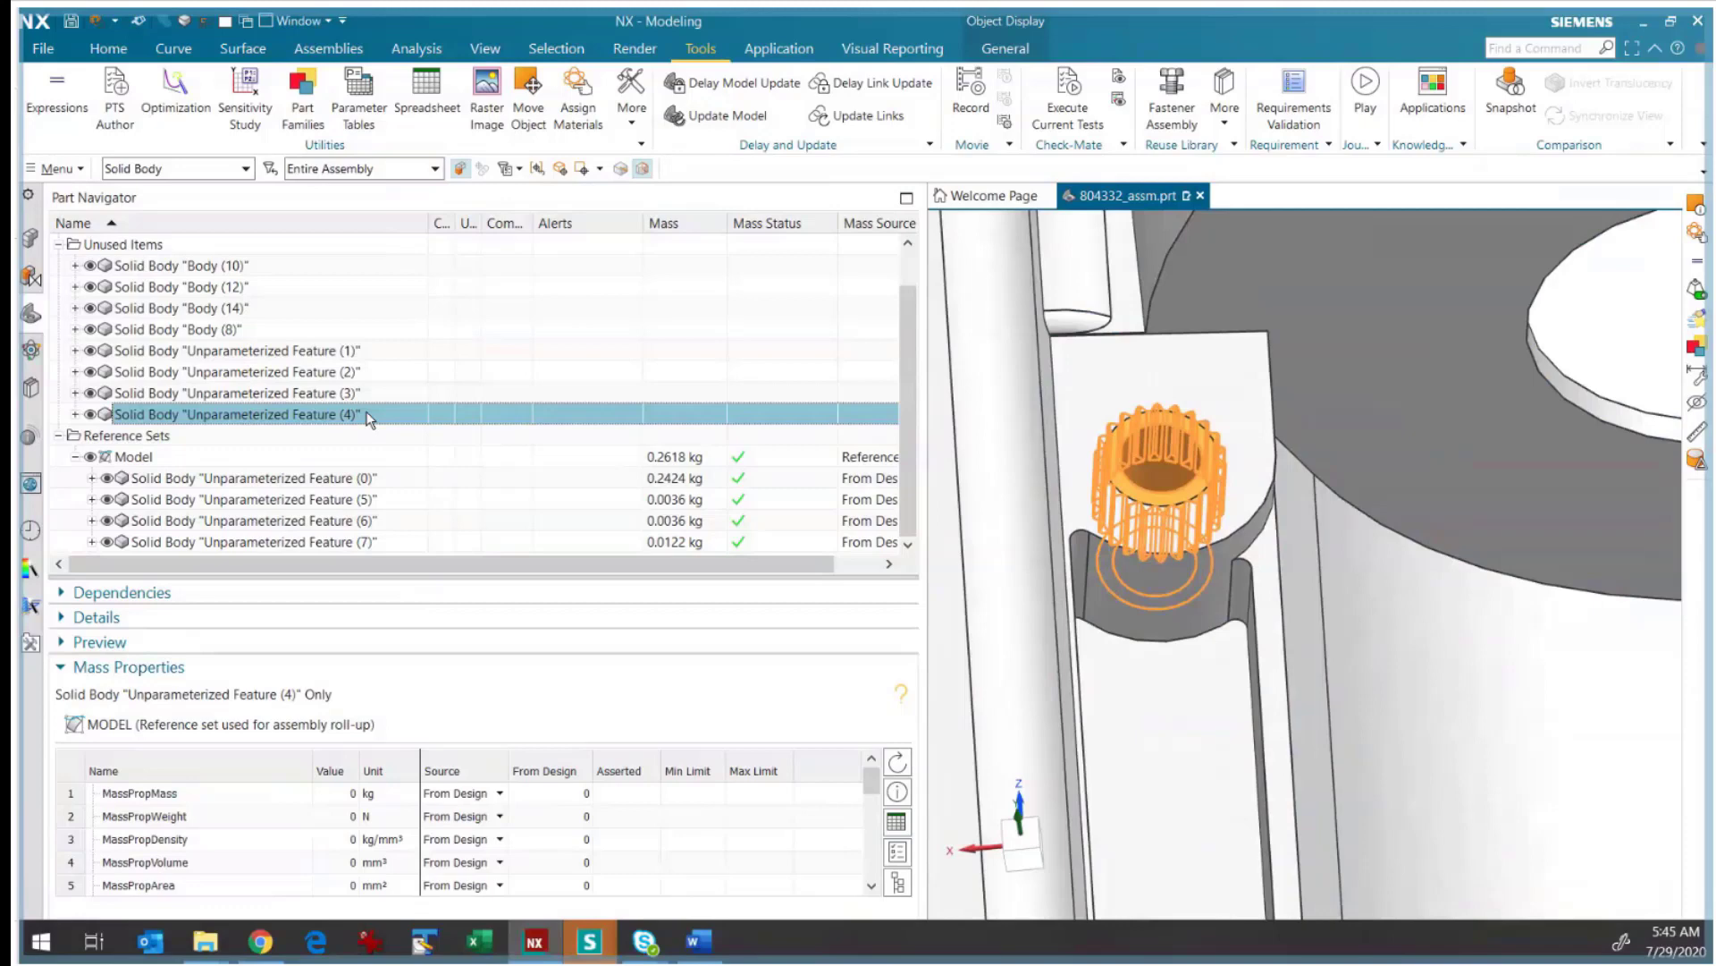
key(ctrl+i)
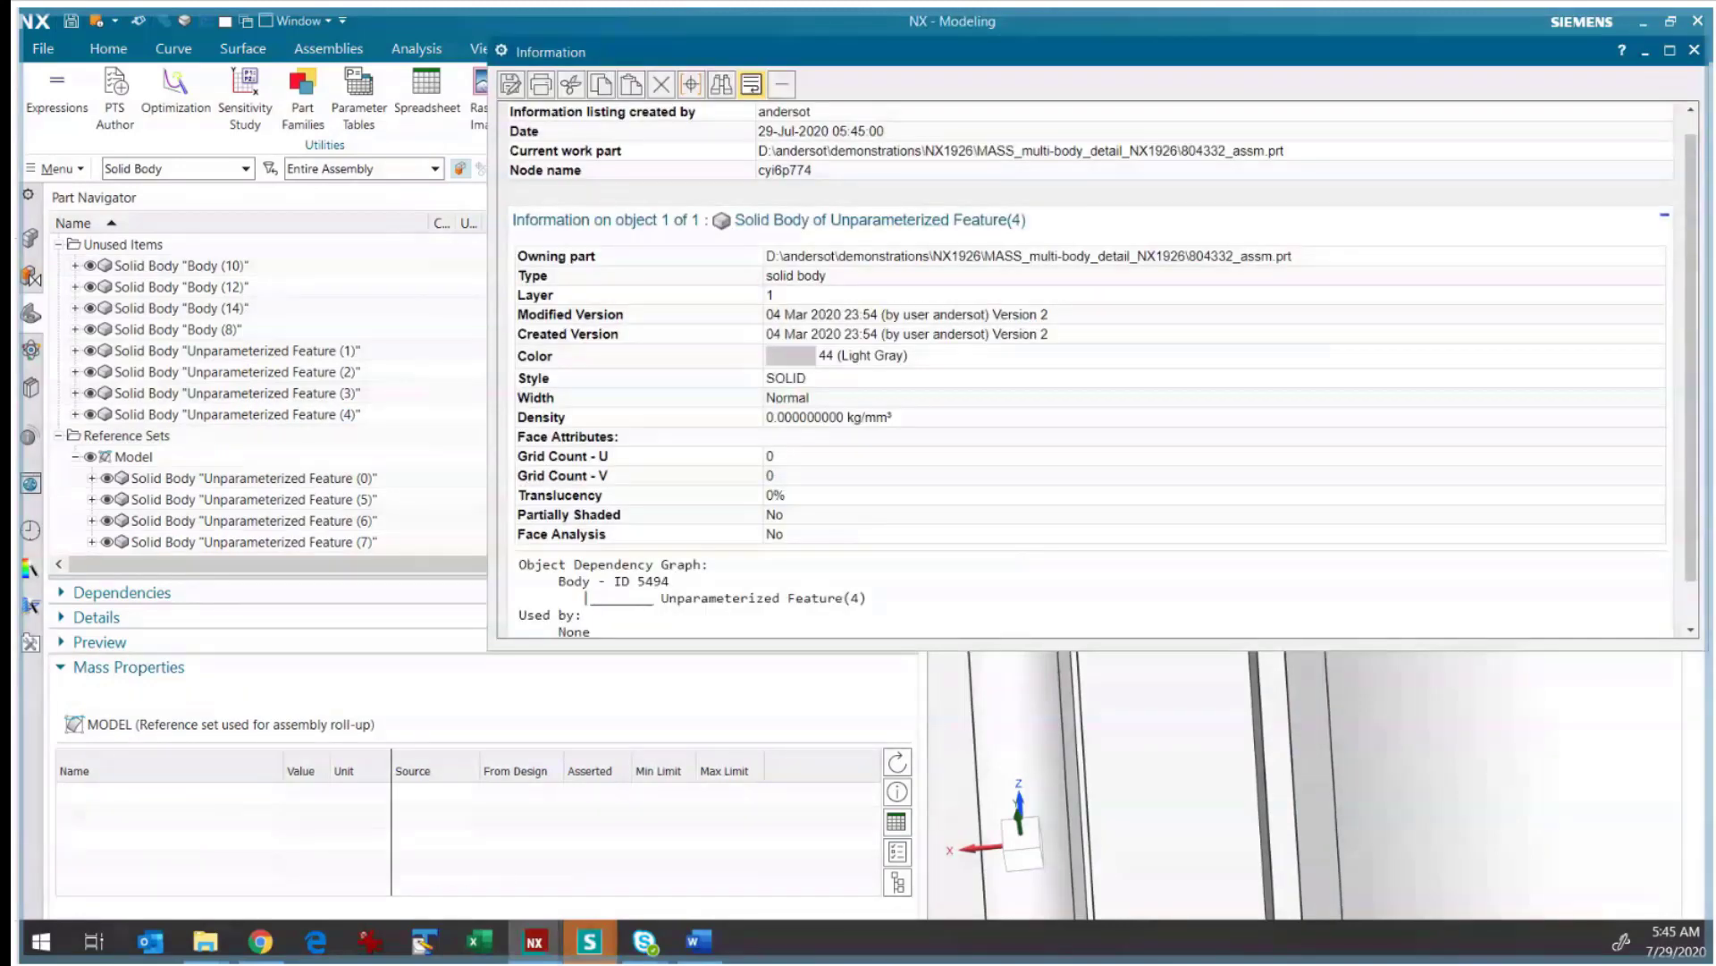
scroll(1105, 368, down, 1)
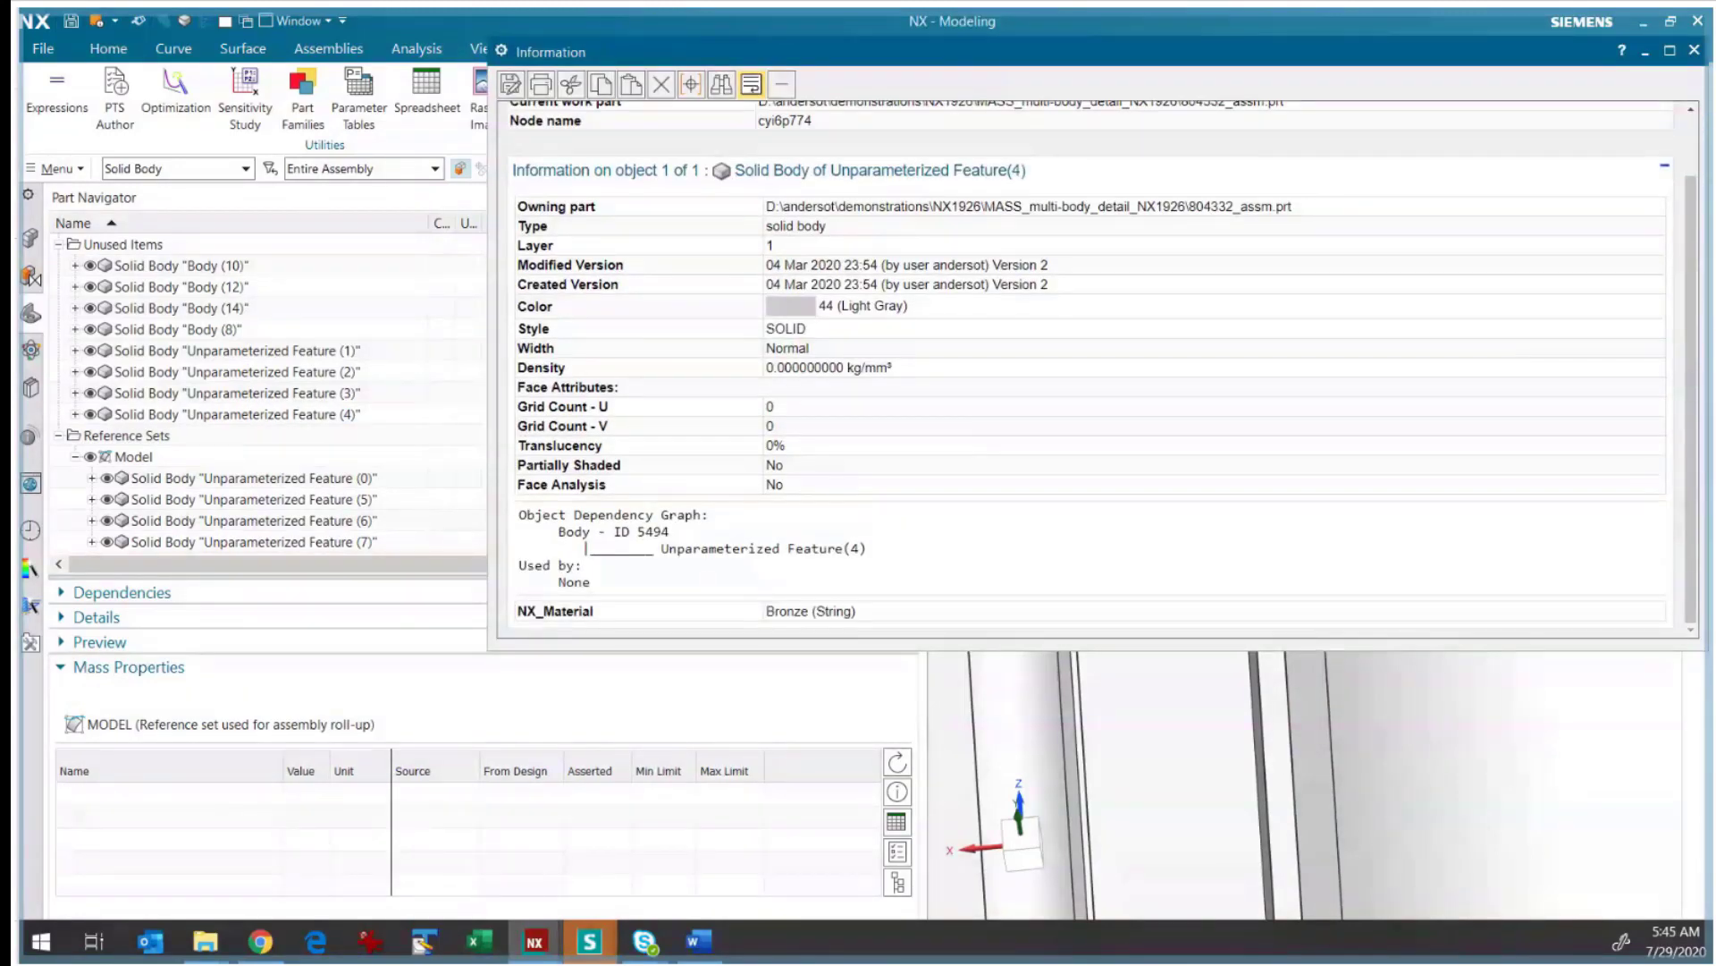
drag(824, 611, 766, 610)
click(1694, 51)
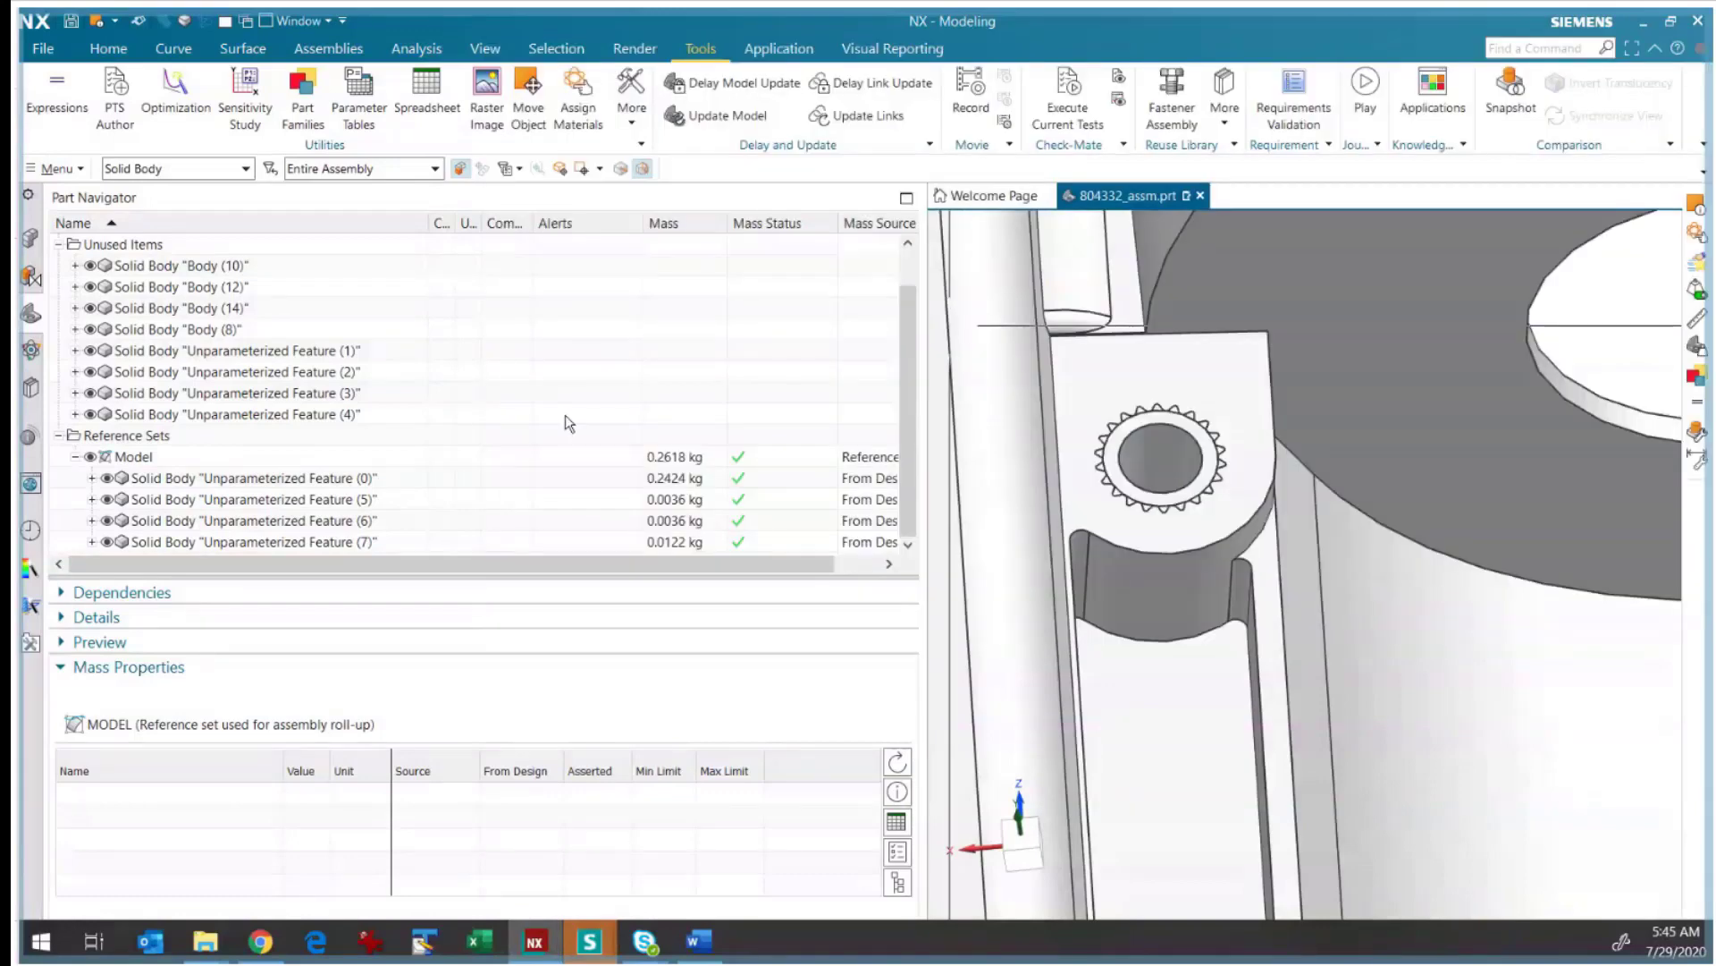
- Assign the library material Bronze to the four knurled inserts, Unparameterized Feature (1) to (4)
click(385, 356)
shift+click(376, 415)
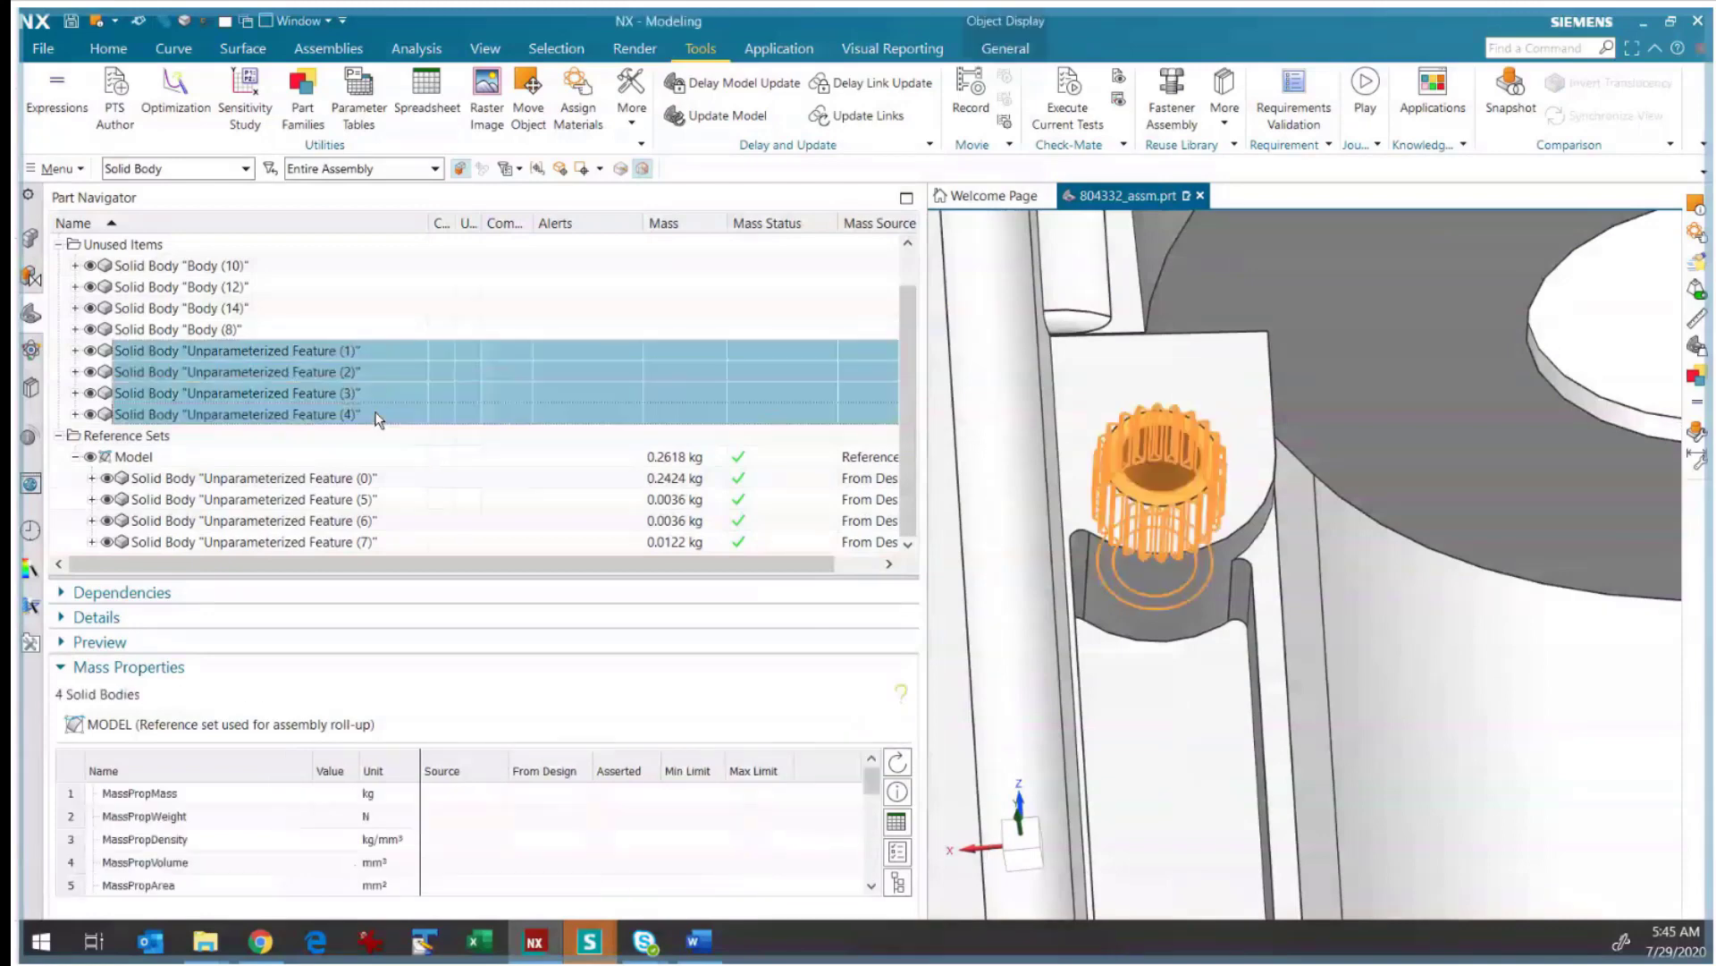
scroll(1603, 654, down, 5)
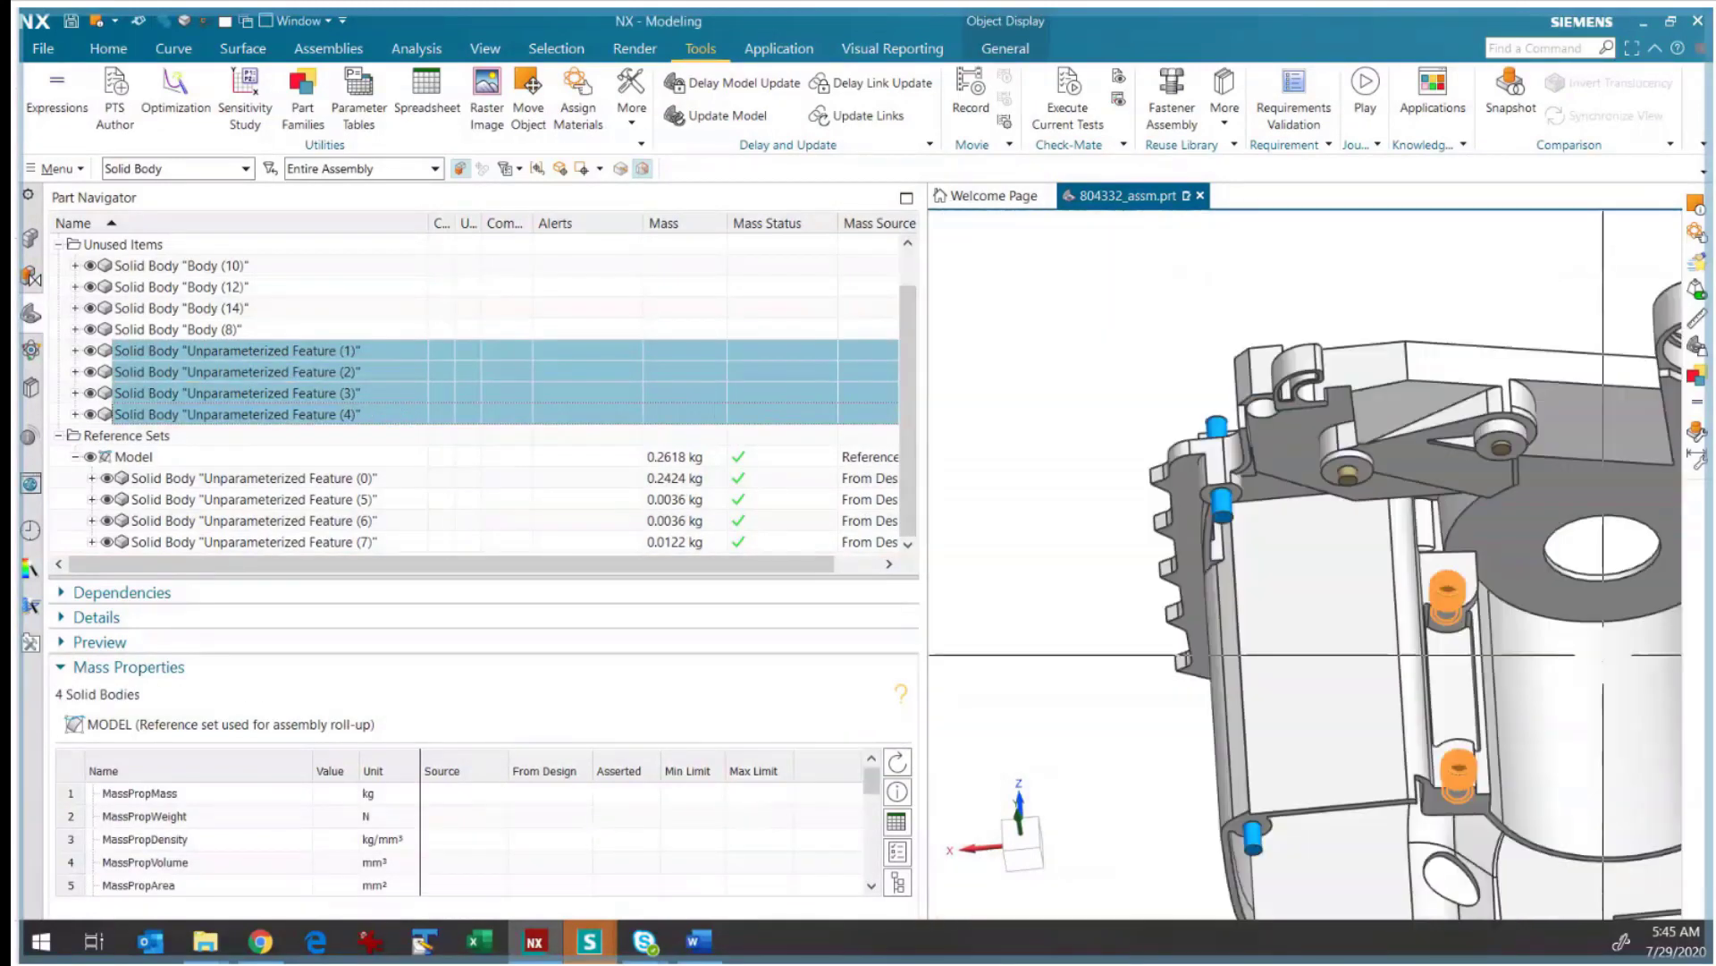
shift+middle_drag(1603, 654, 1370, 527)
scroll(1070, 398, up, 1)
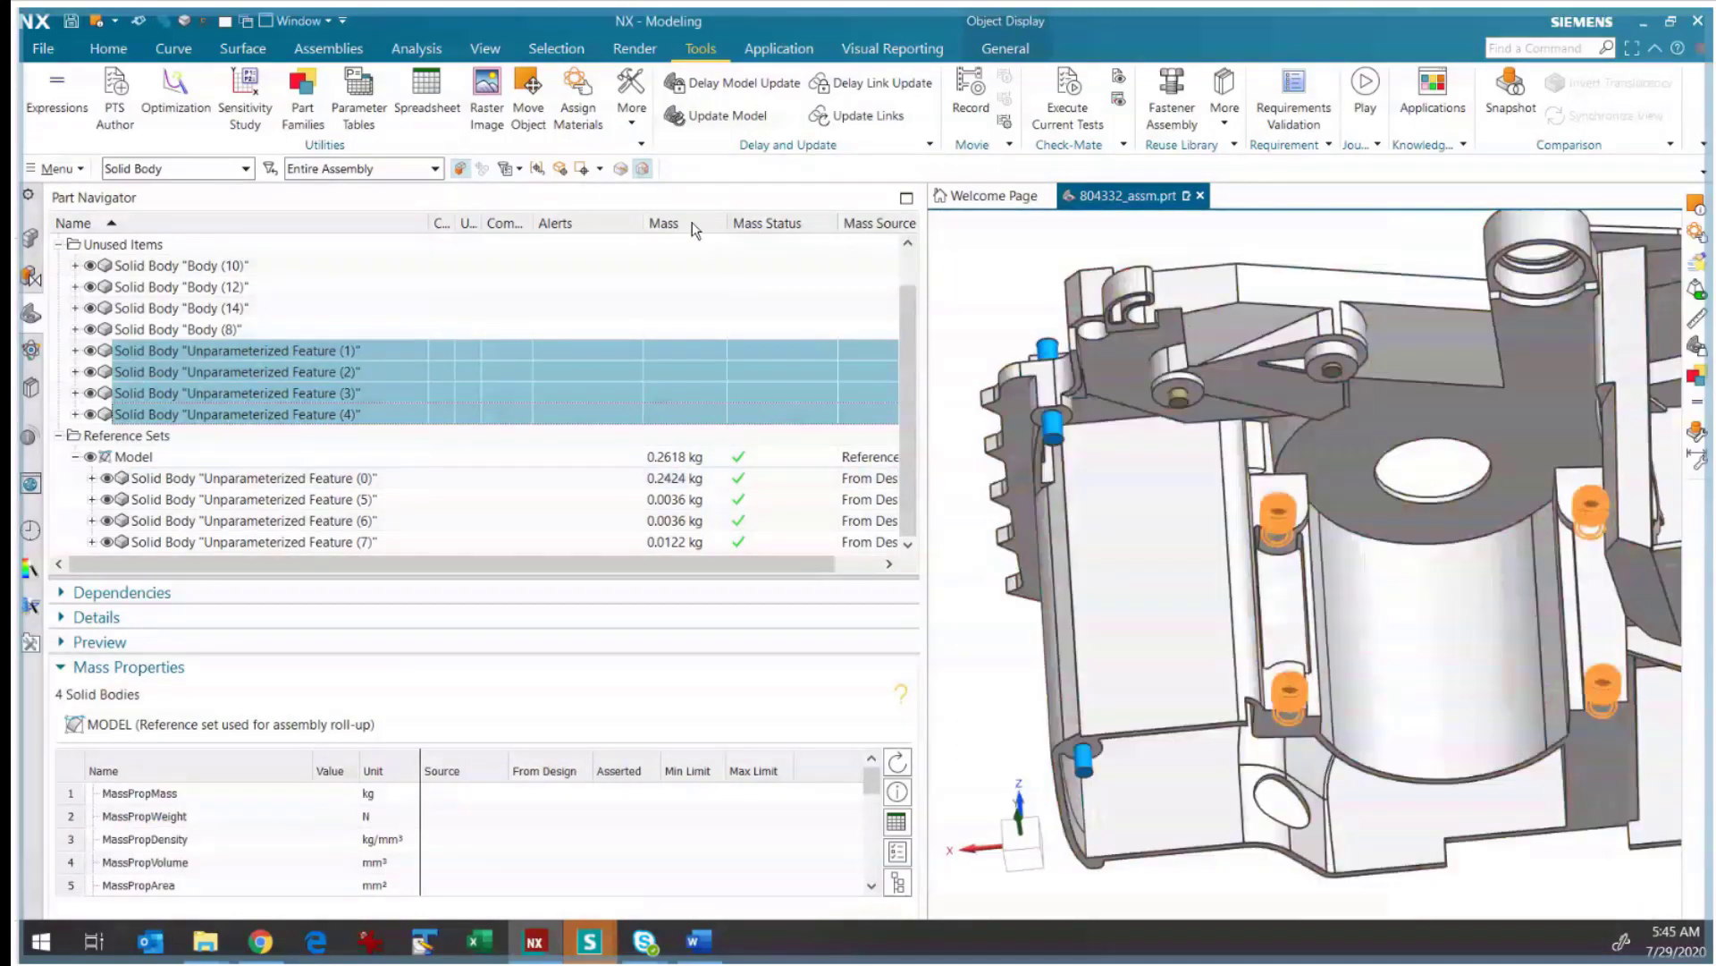
click(578, 89)
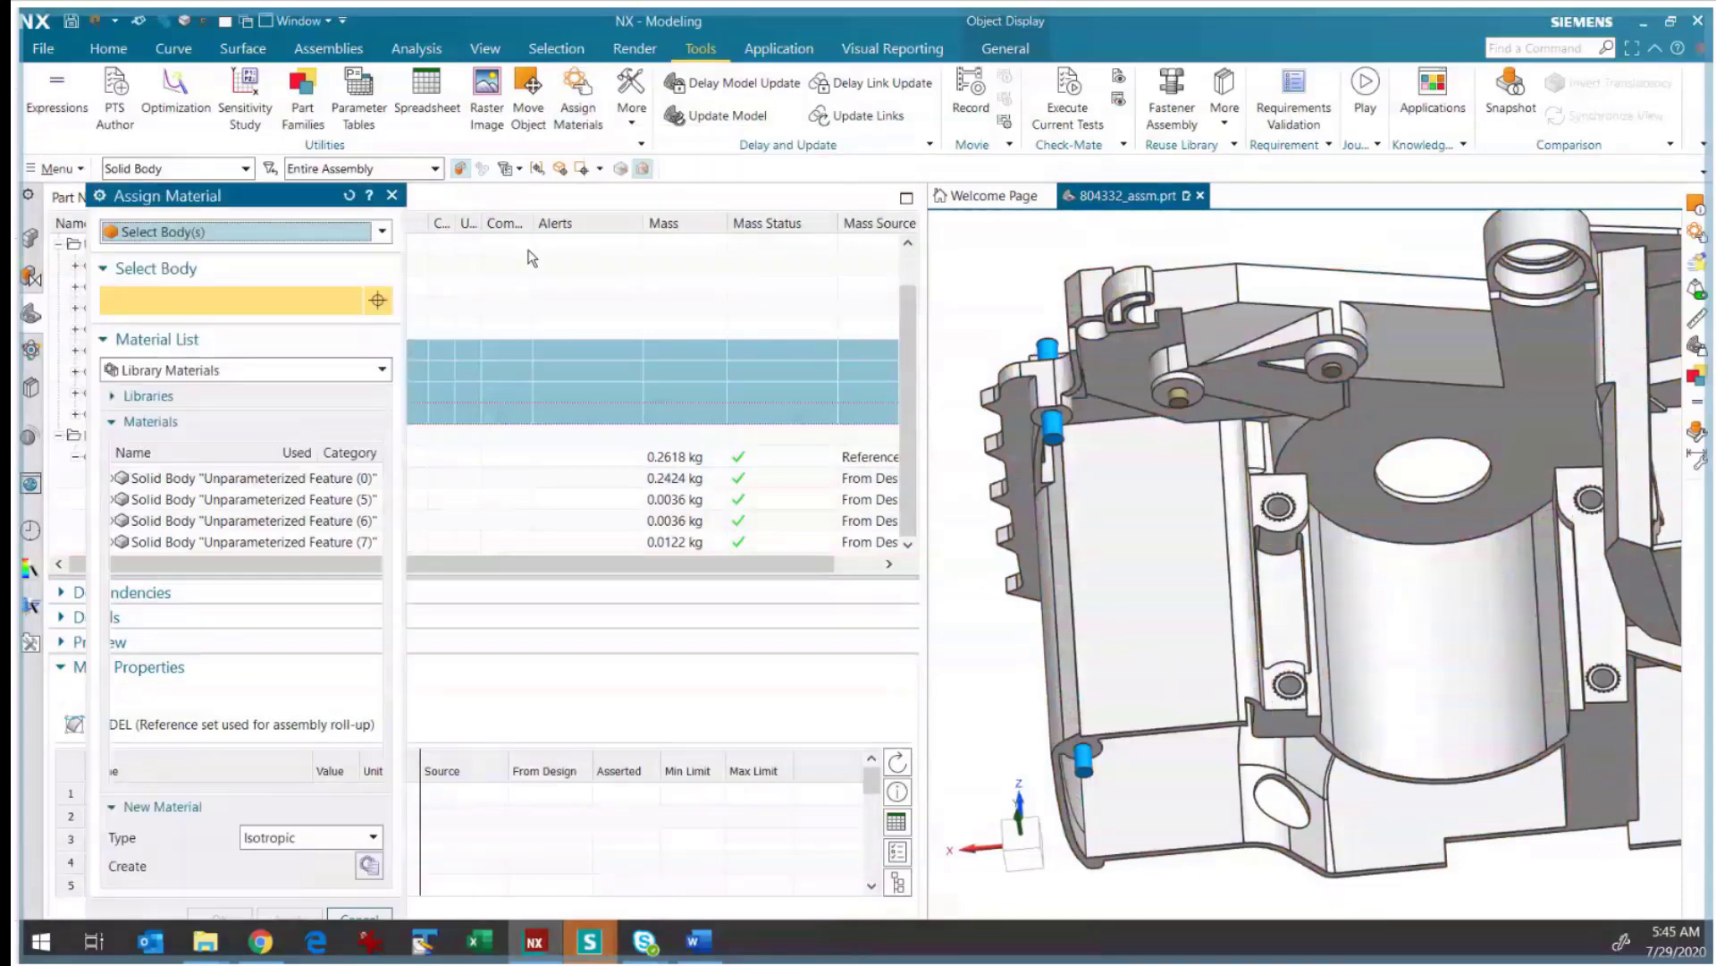
scroll(205, 663, down, 4)
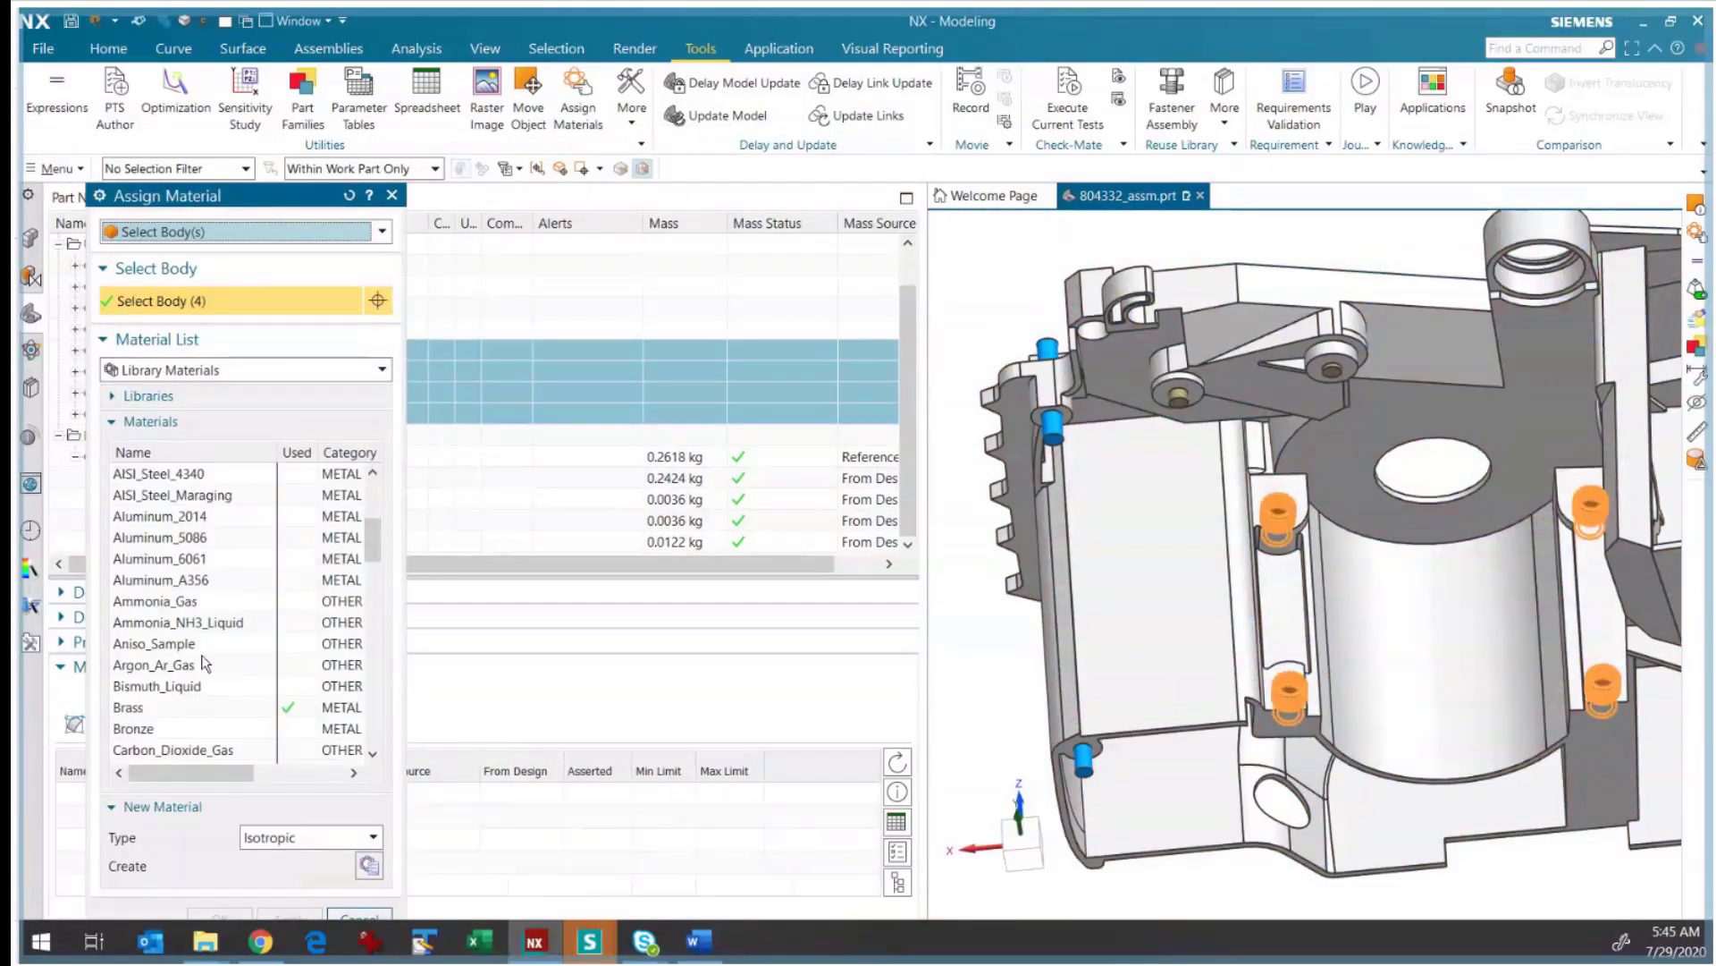
click(166, 731)
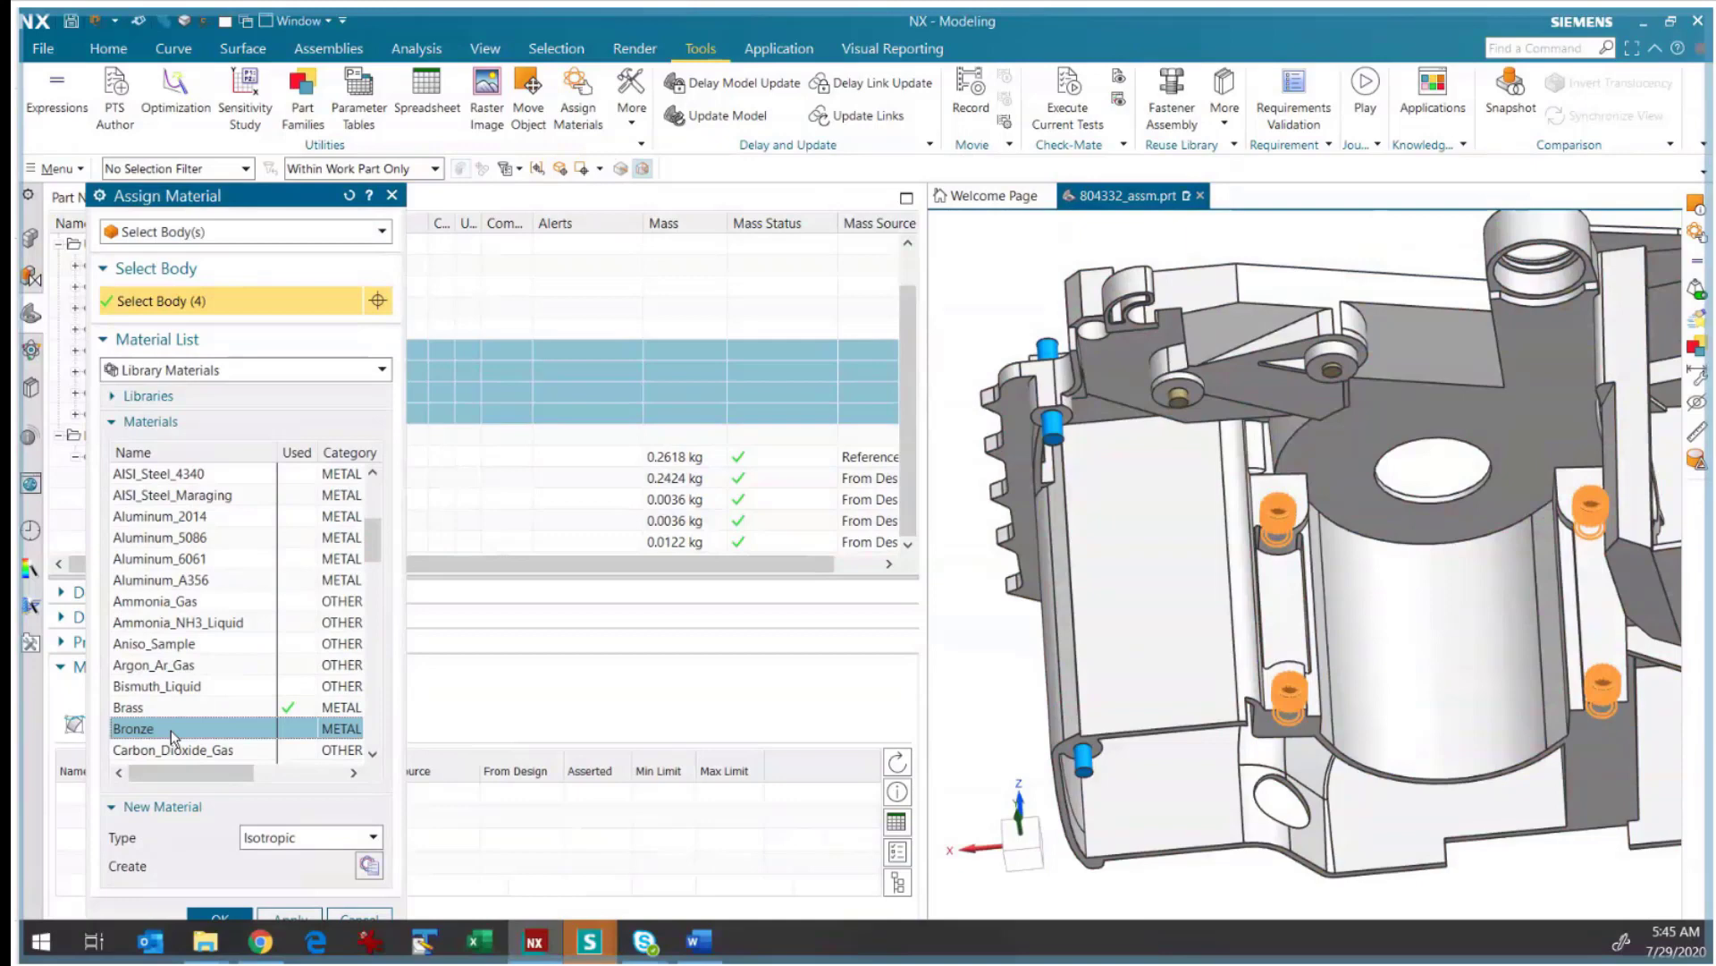
click(227, 910)
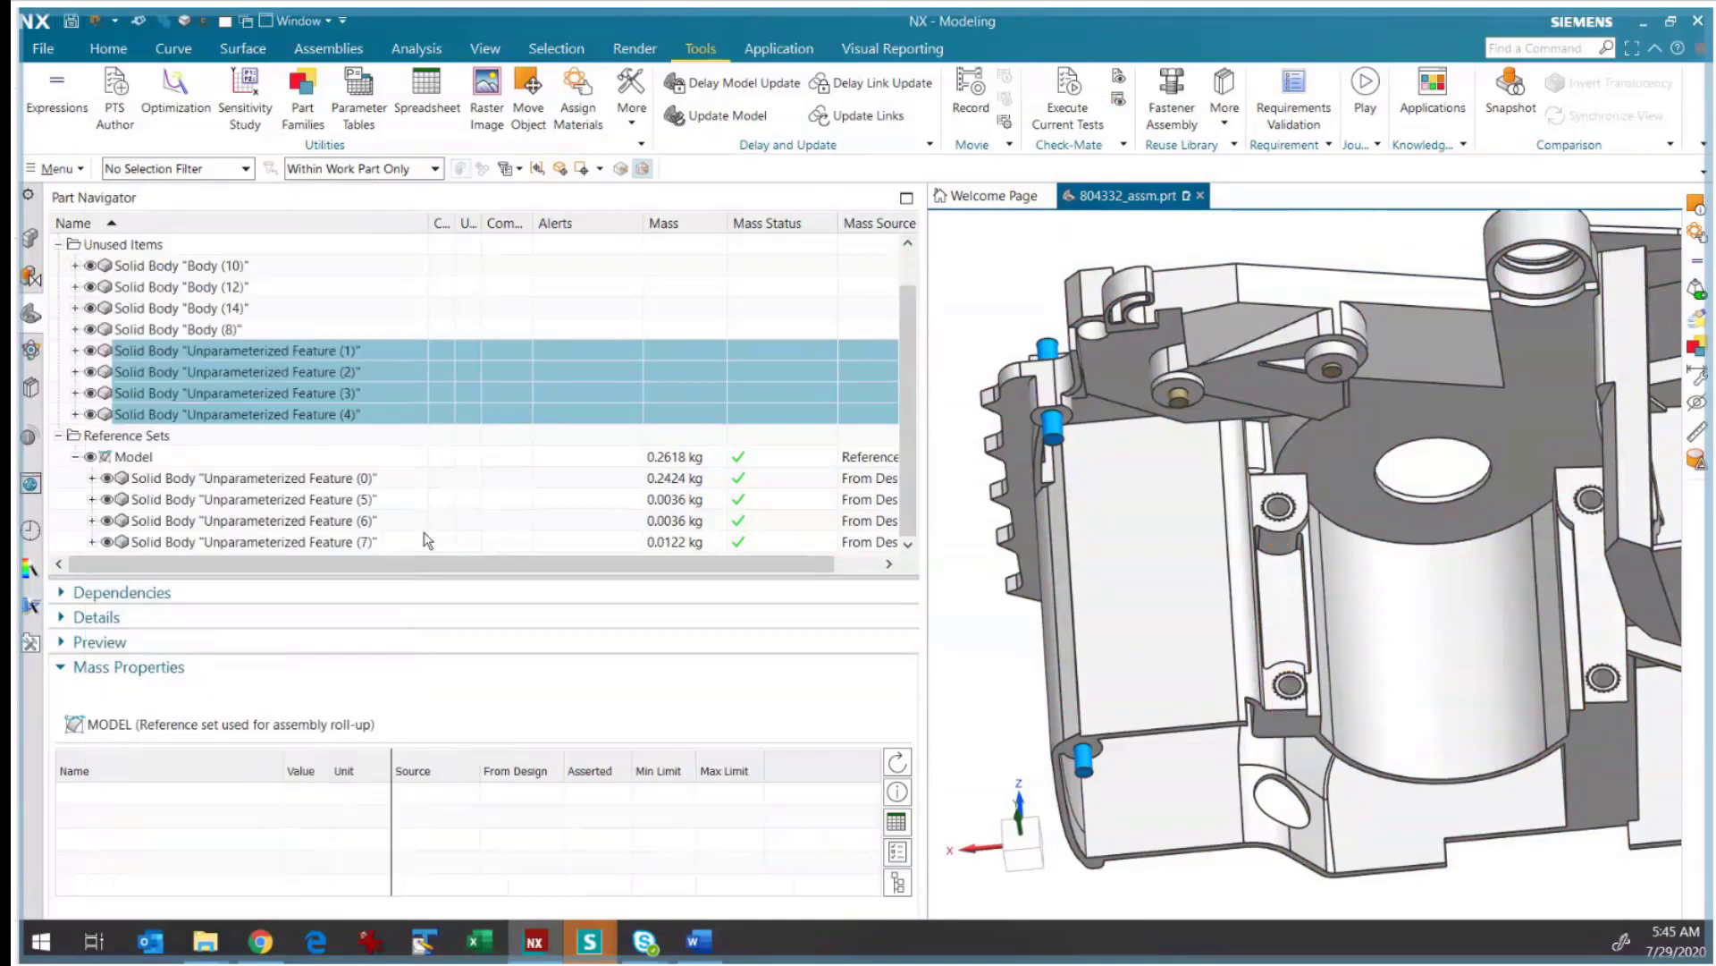
- Move Unparameterized Feature (1) to (4) from Unused Items into the Model reference set and update the reference set's mass properties
click(349, 352)
shift+click(310, 415)
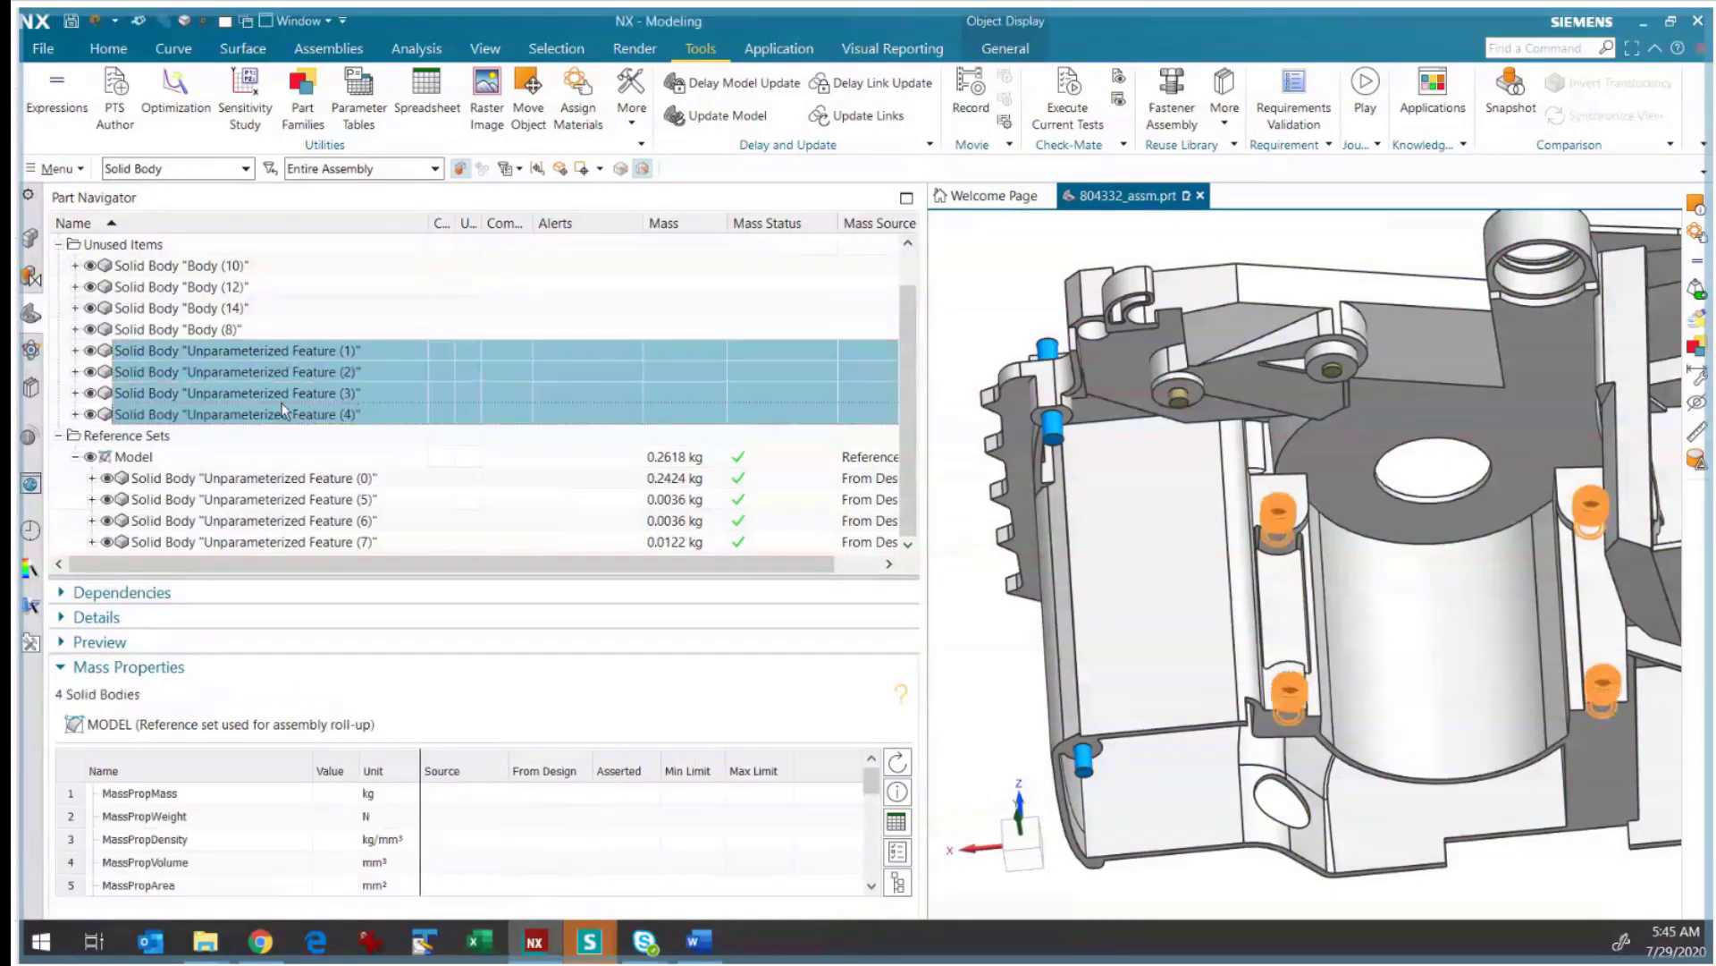
drag(282, 402, 231, 403)
drag(413, 412, 189, 465)
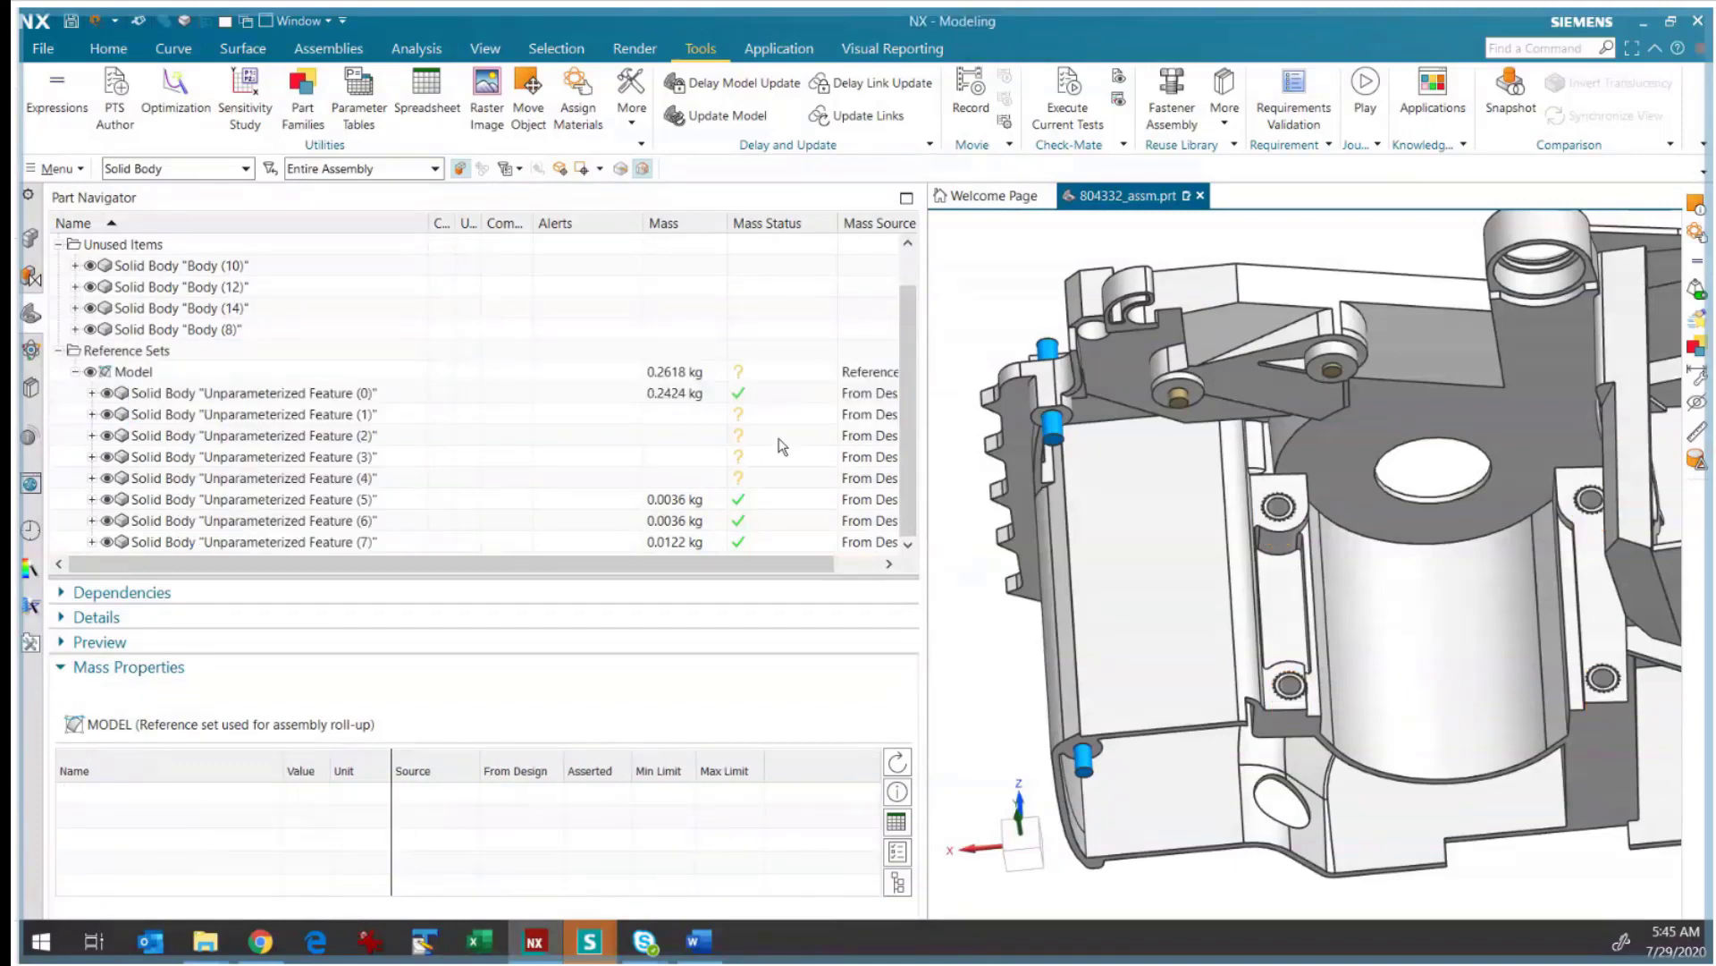
click(771, 371)
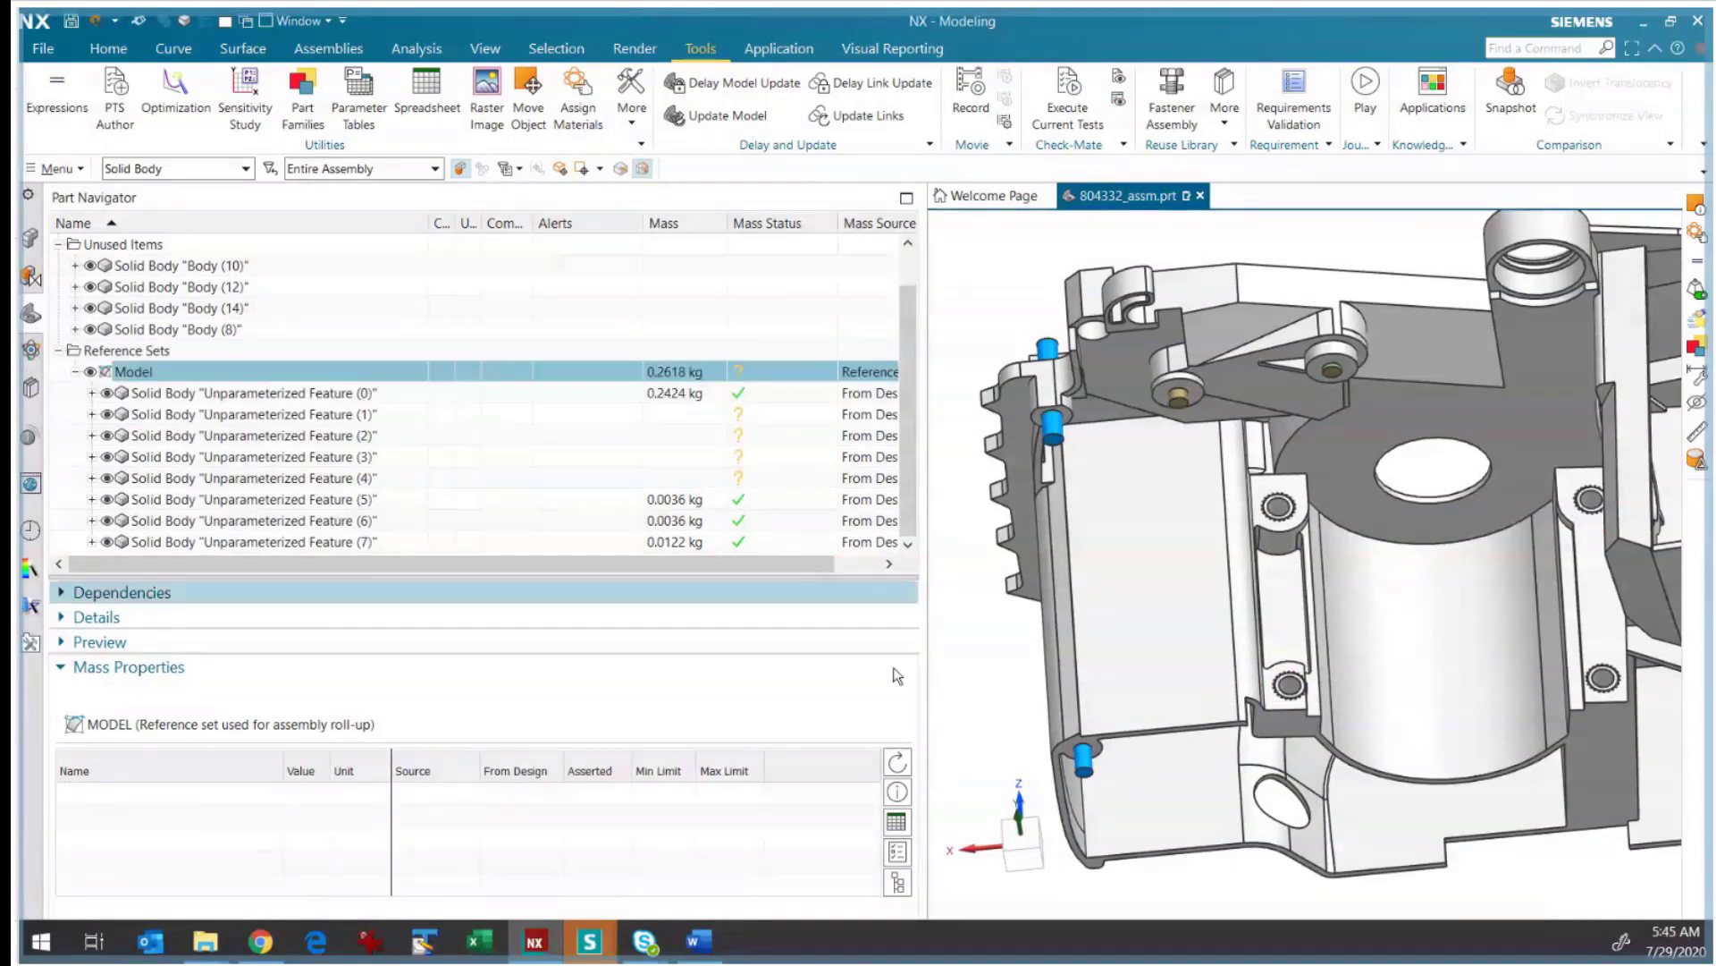
click(905, 762)
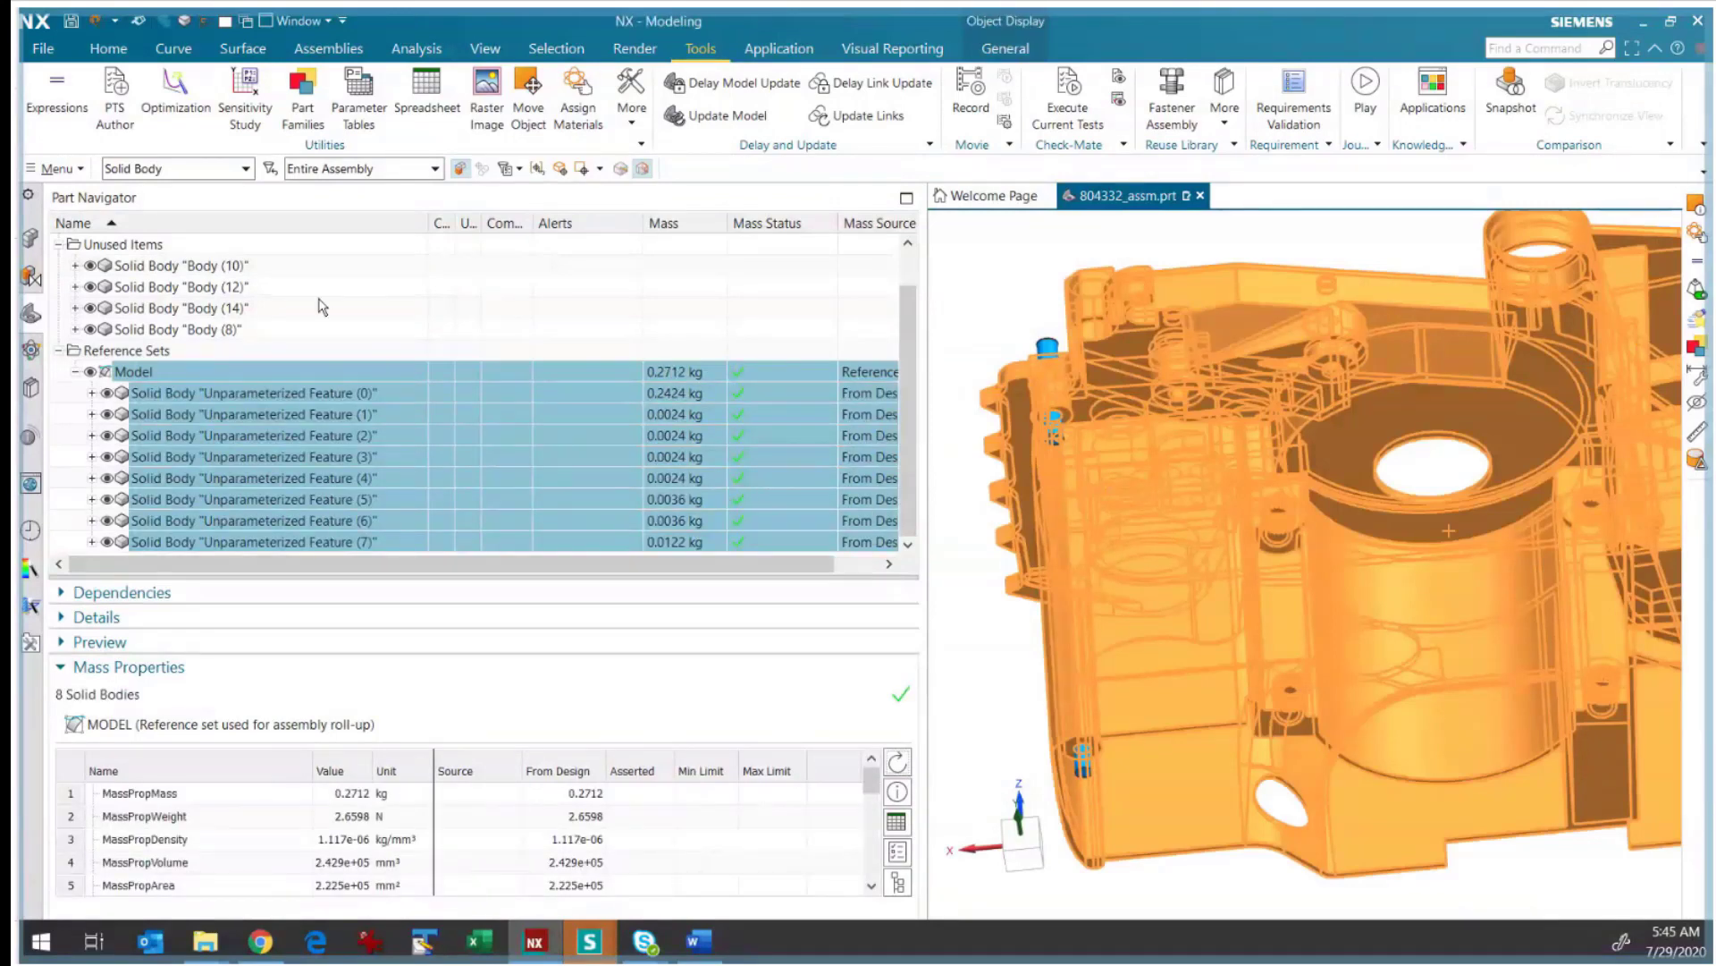
- Highlight the four bodies under Unused Items and the Unparameterized Feature bodies of the Model reference set to review which geometry each group contains
click(312, 267)
shift+click(274, 329)
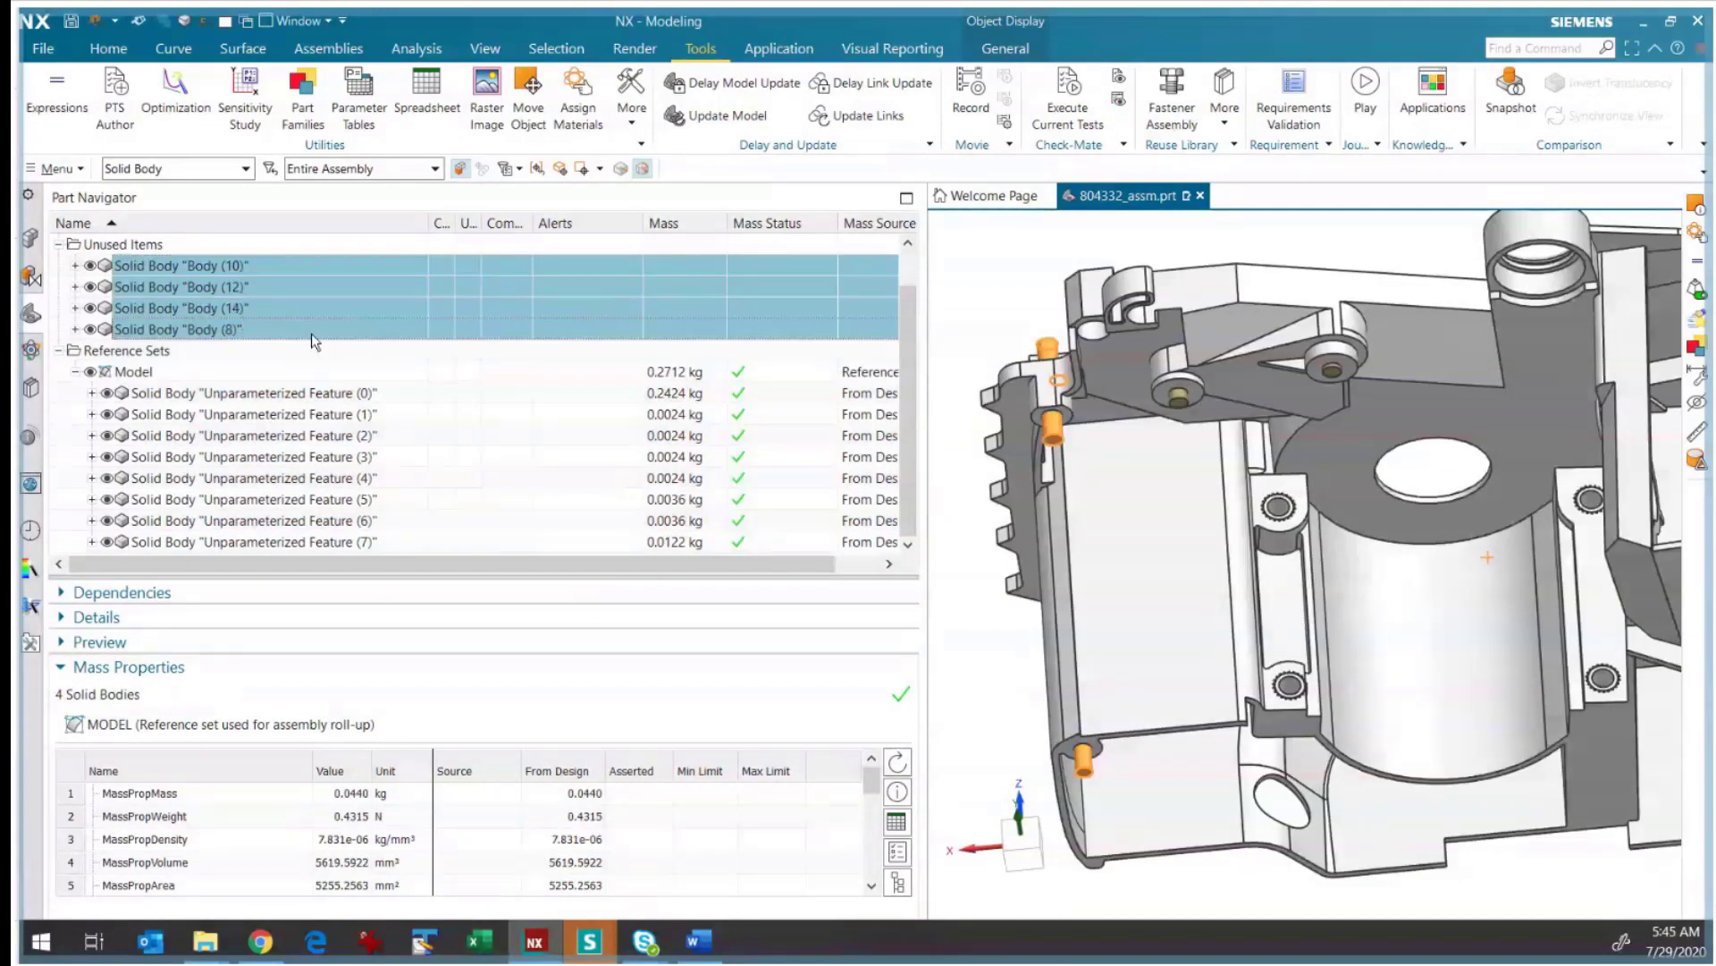
click(357, 398)
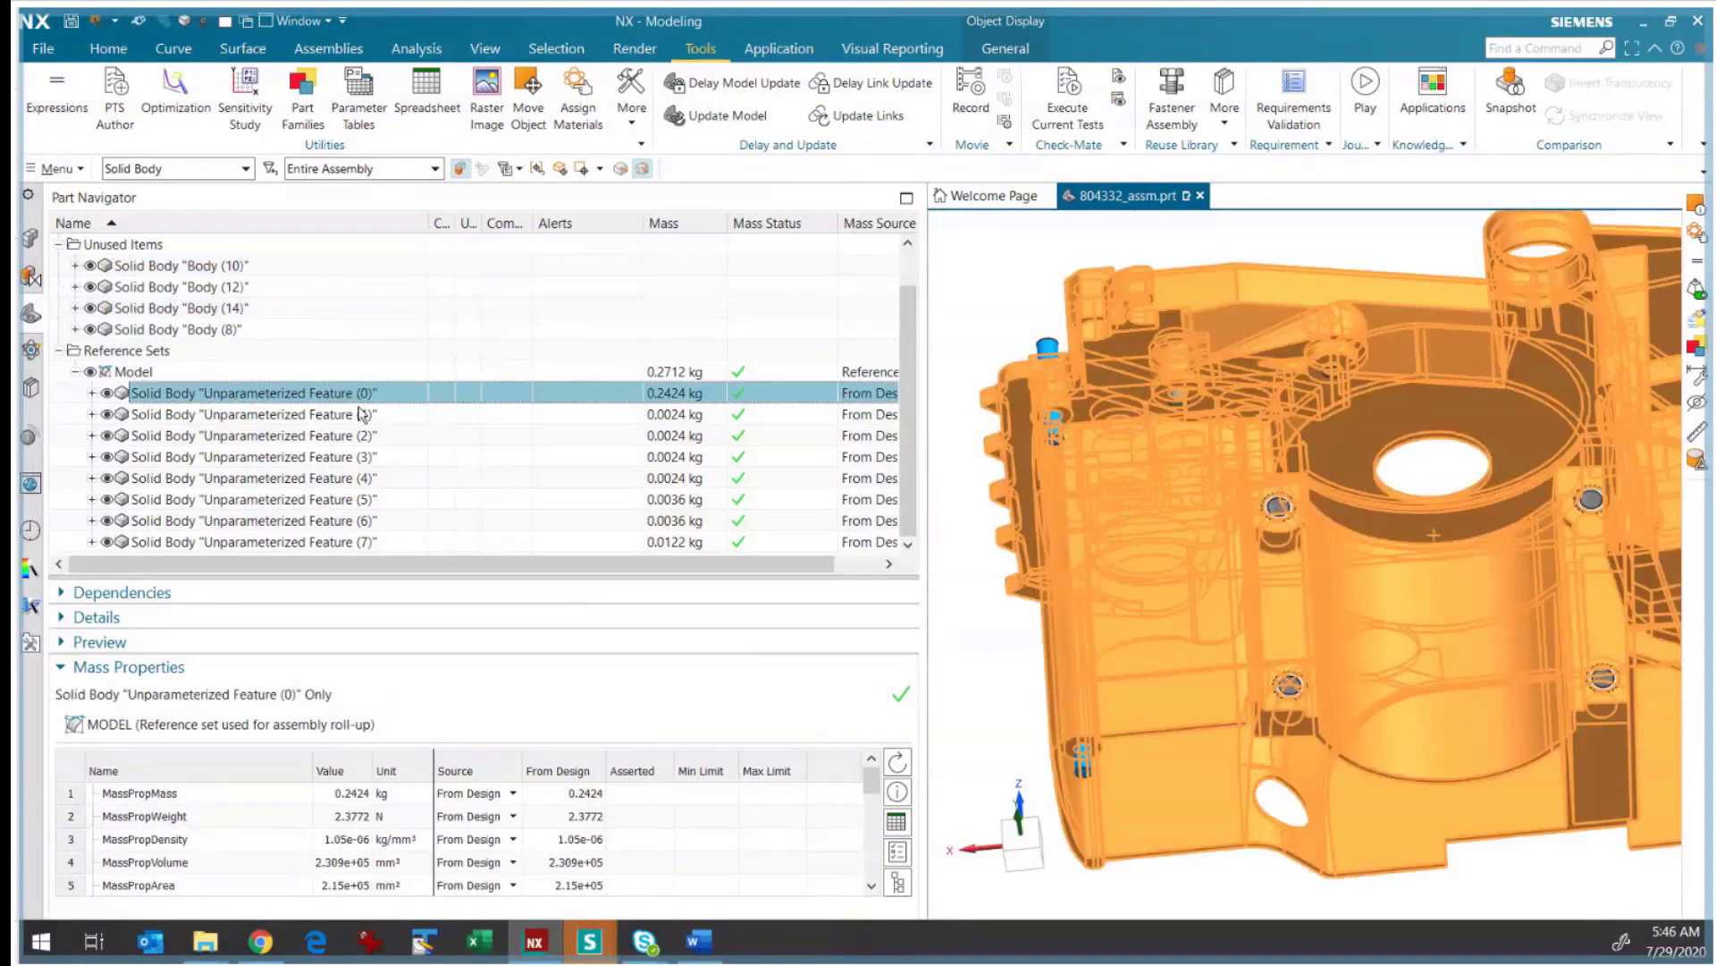
click(388, 415)
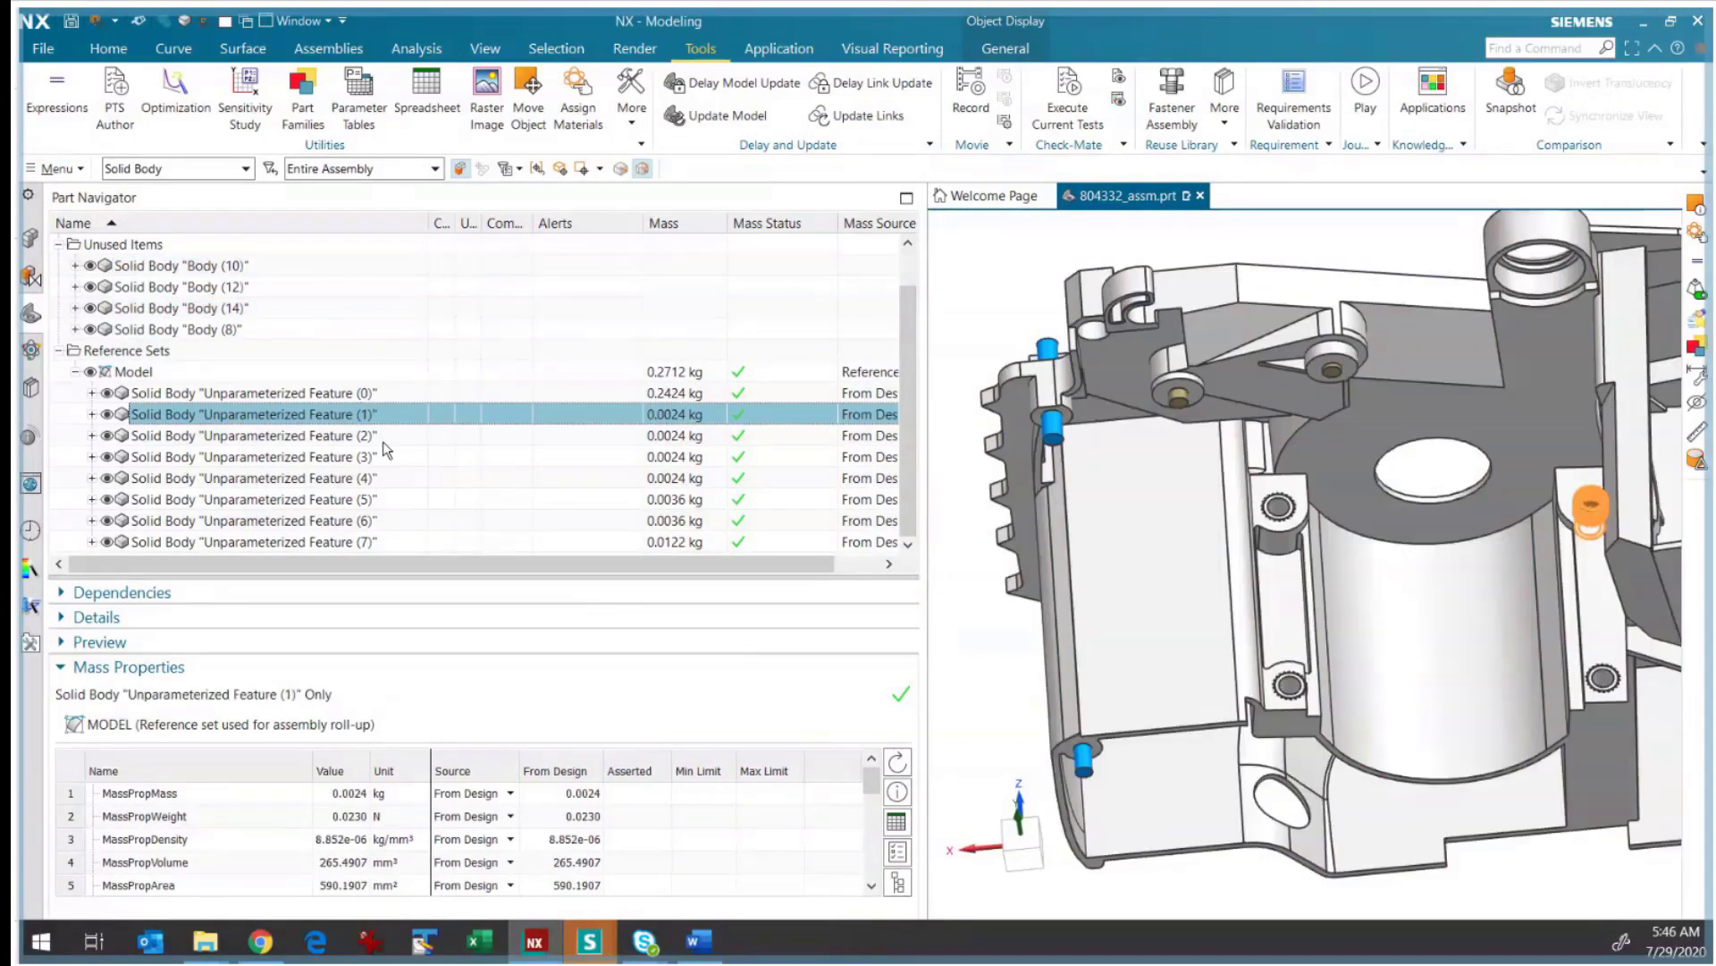
click(382, 454)
click(384, 479)
click(384, 501)
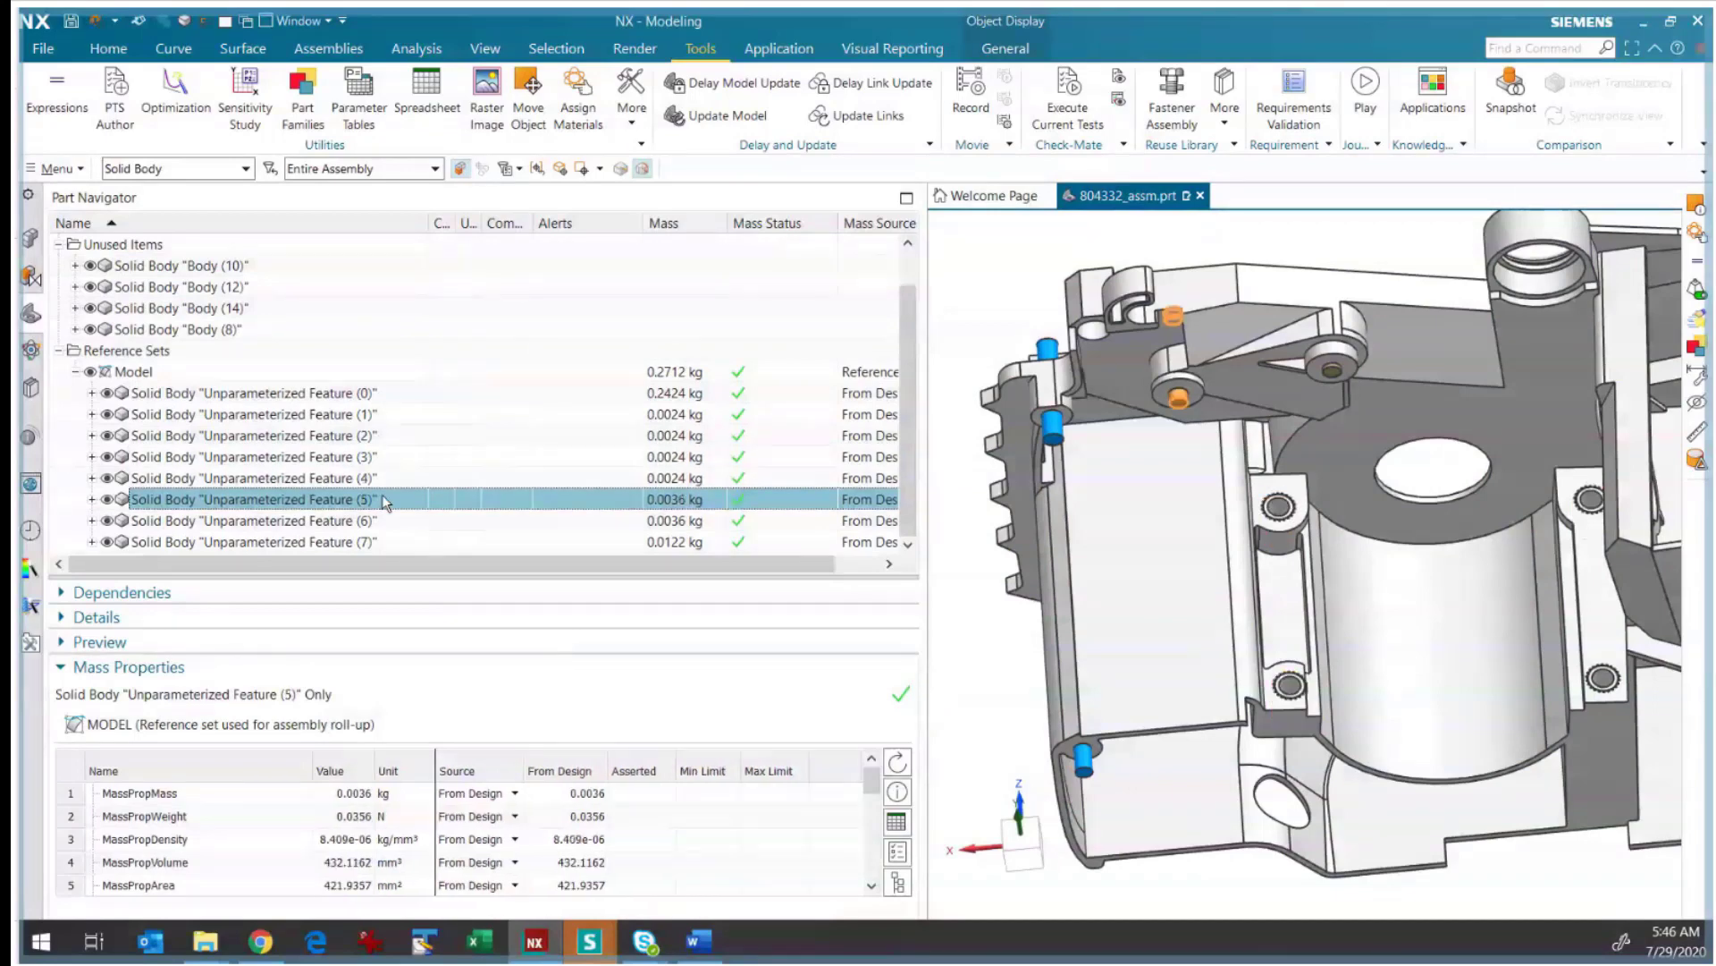
click(385, 522)
click(385, 541)
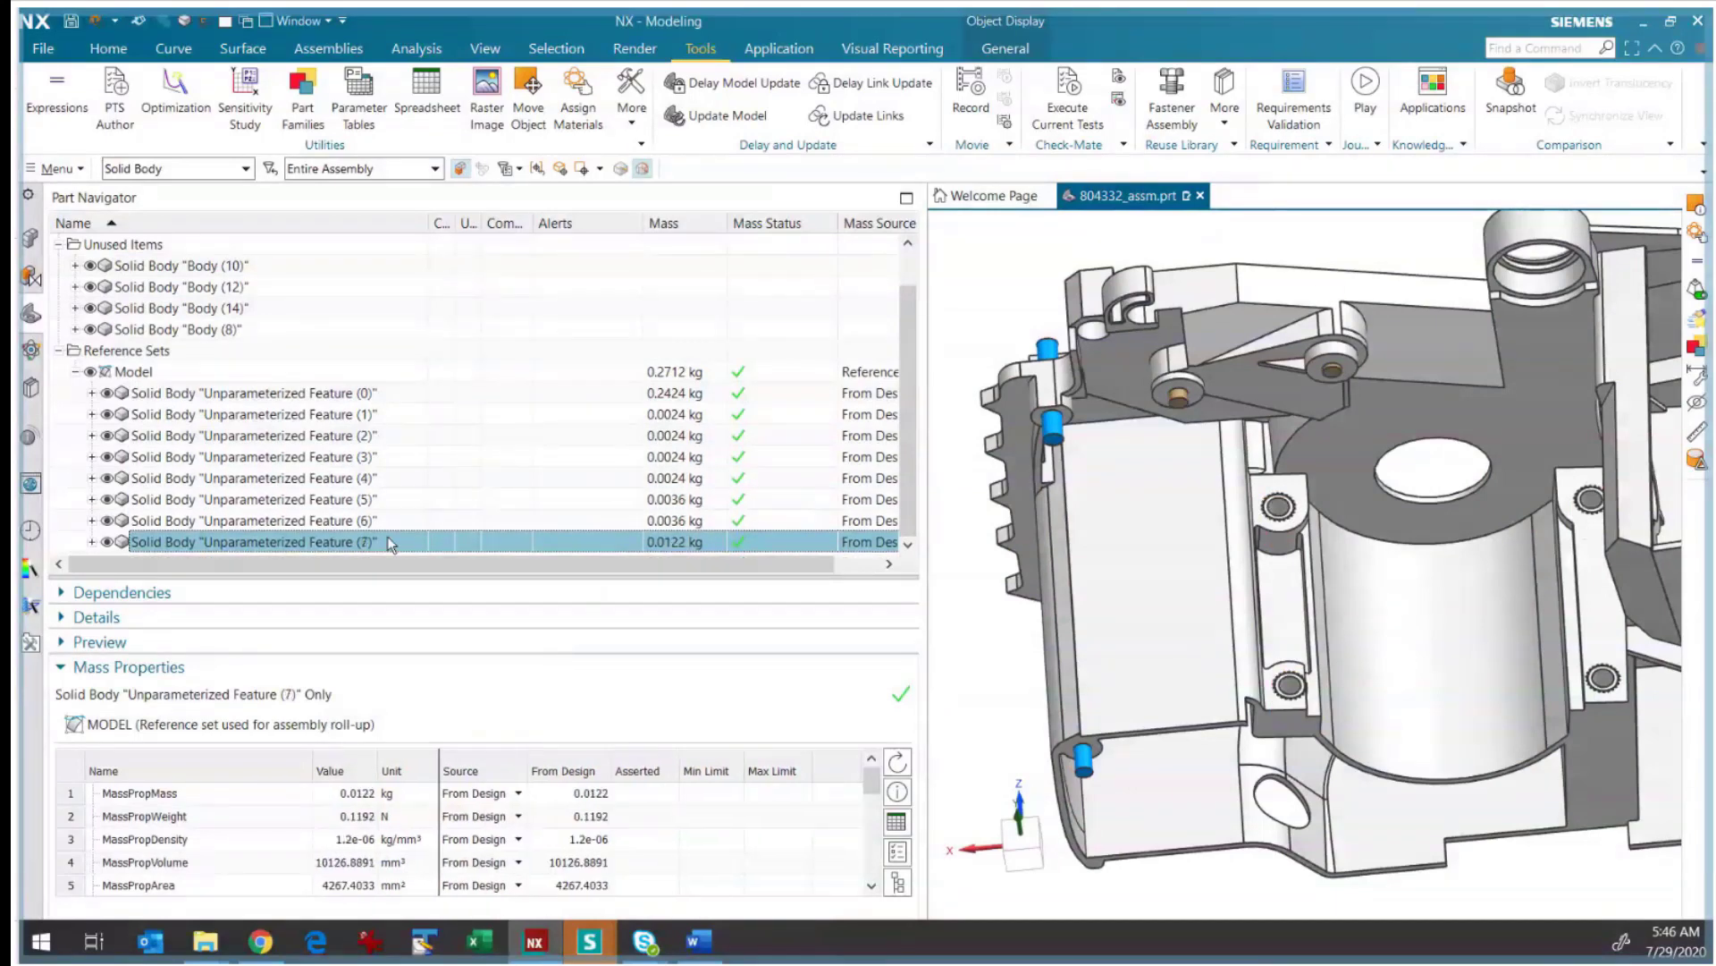
scroll(1531, 639, down, 3)
middle_drag(1531, 637, 1386, 681)
click(383, 398)
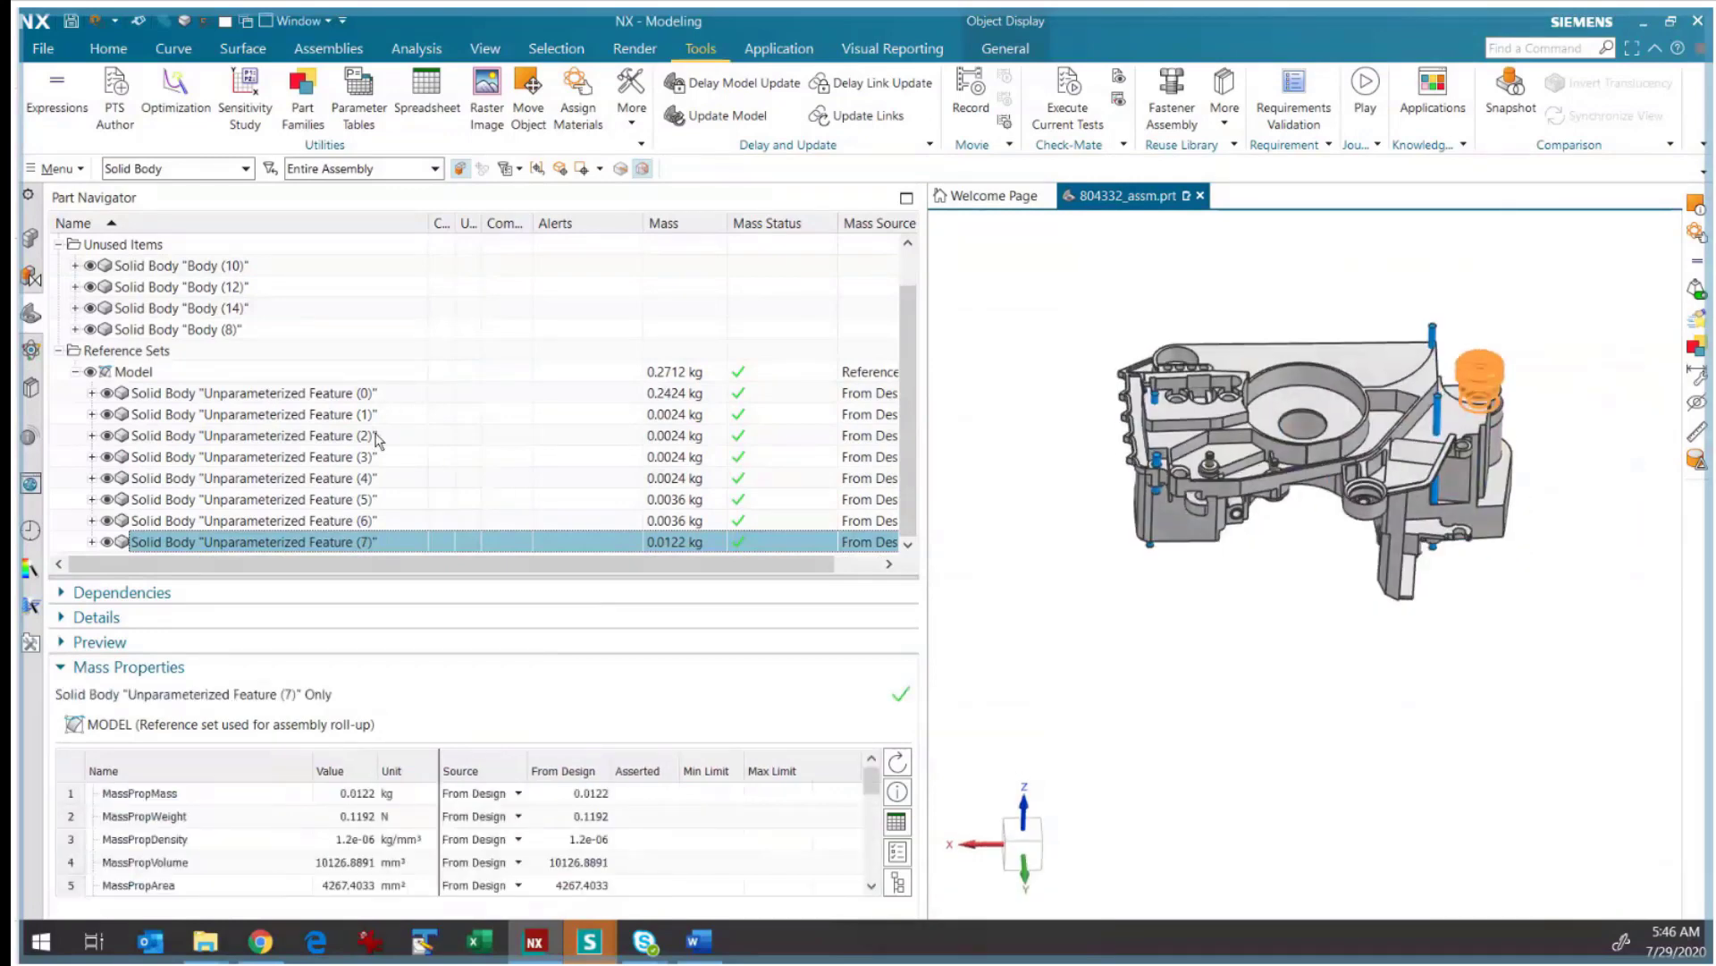
shift+click(375, 542)
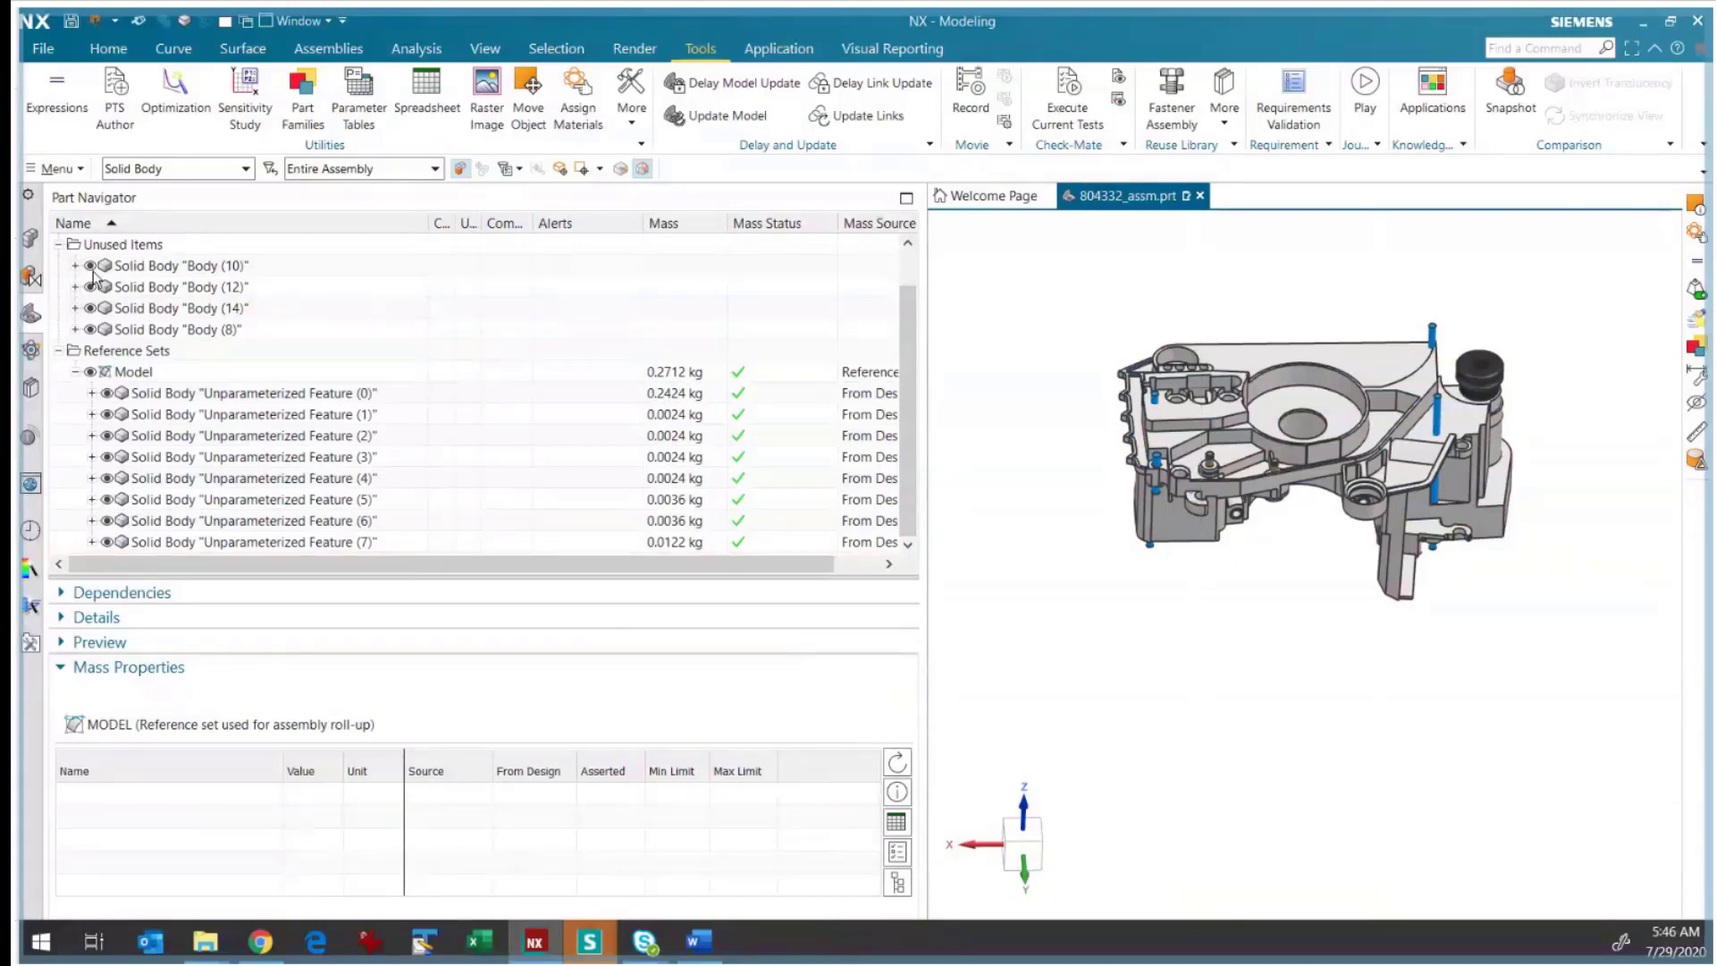
- Examine the rolled-up mass properties of component 804332_assm in the assembly structure and return to the part's body list
click(31, 237)
click(171, 266)
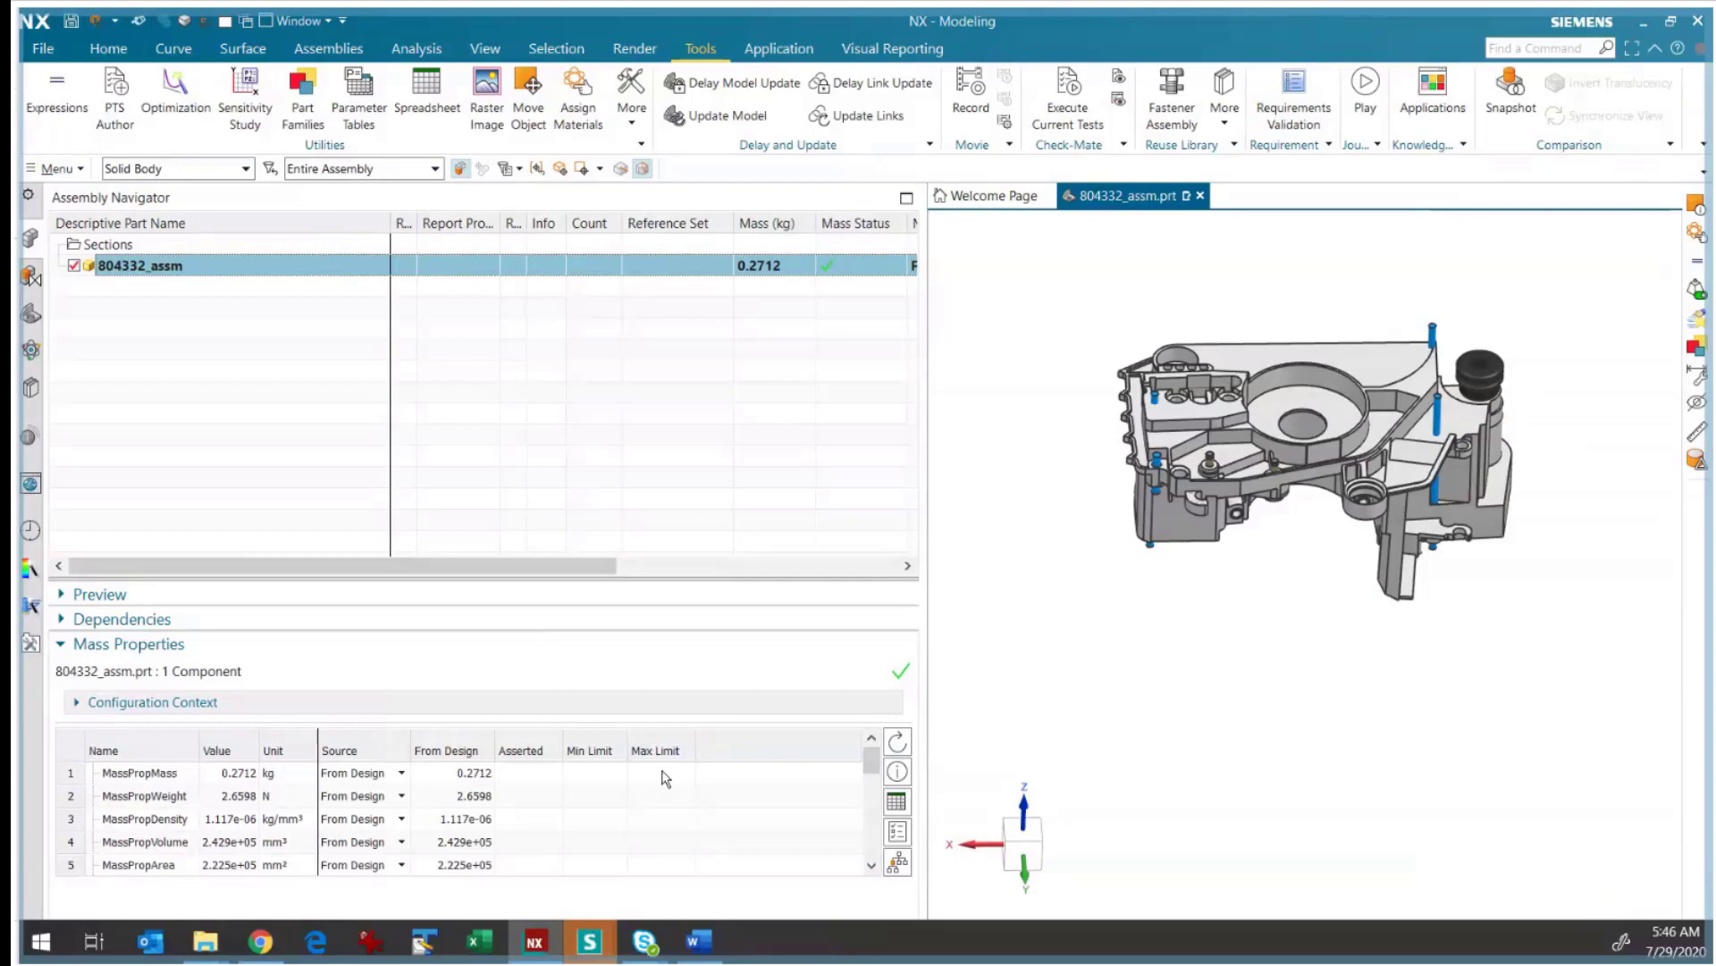
click(31, 314)
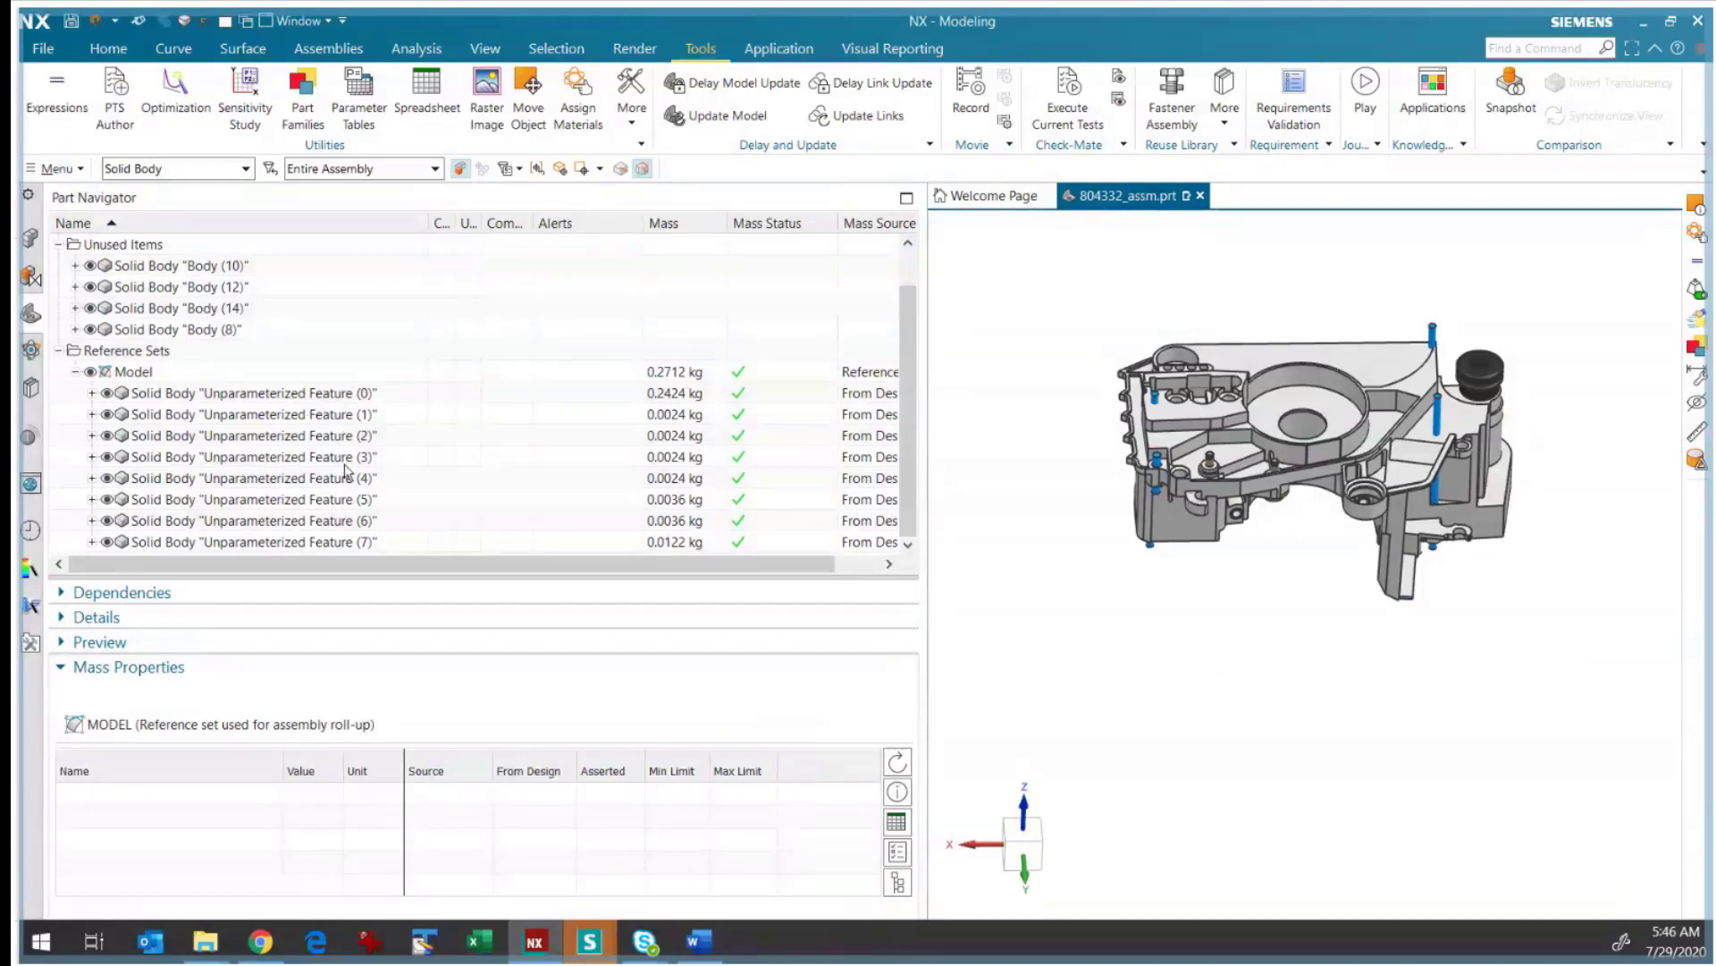
- Check the mass source type of the Model reference set's bodies and display the mass properties of Unparameterized Feature (4)
drag(598, 563, 743, 567)
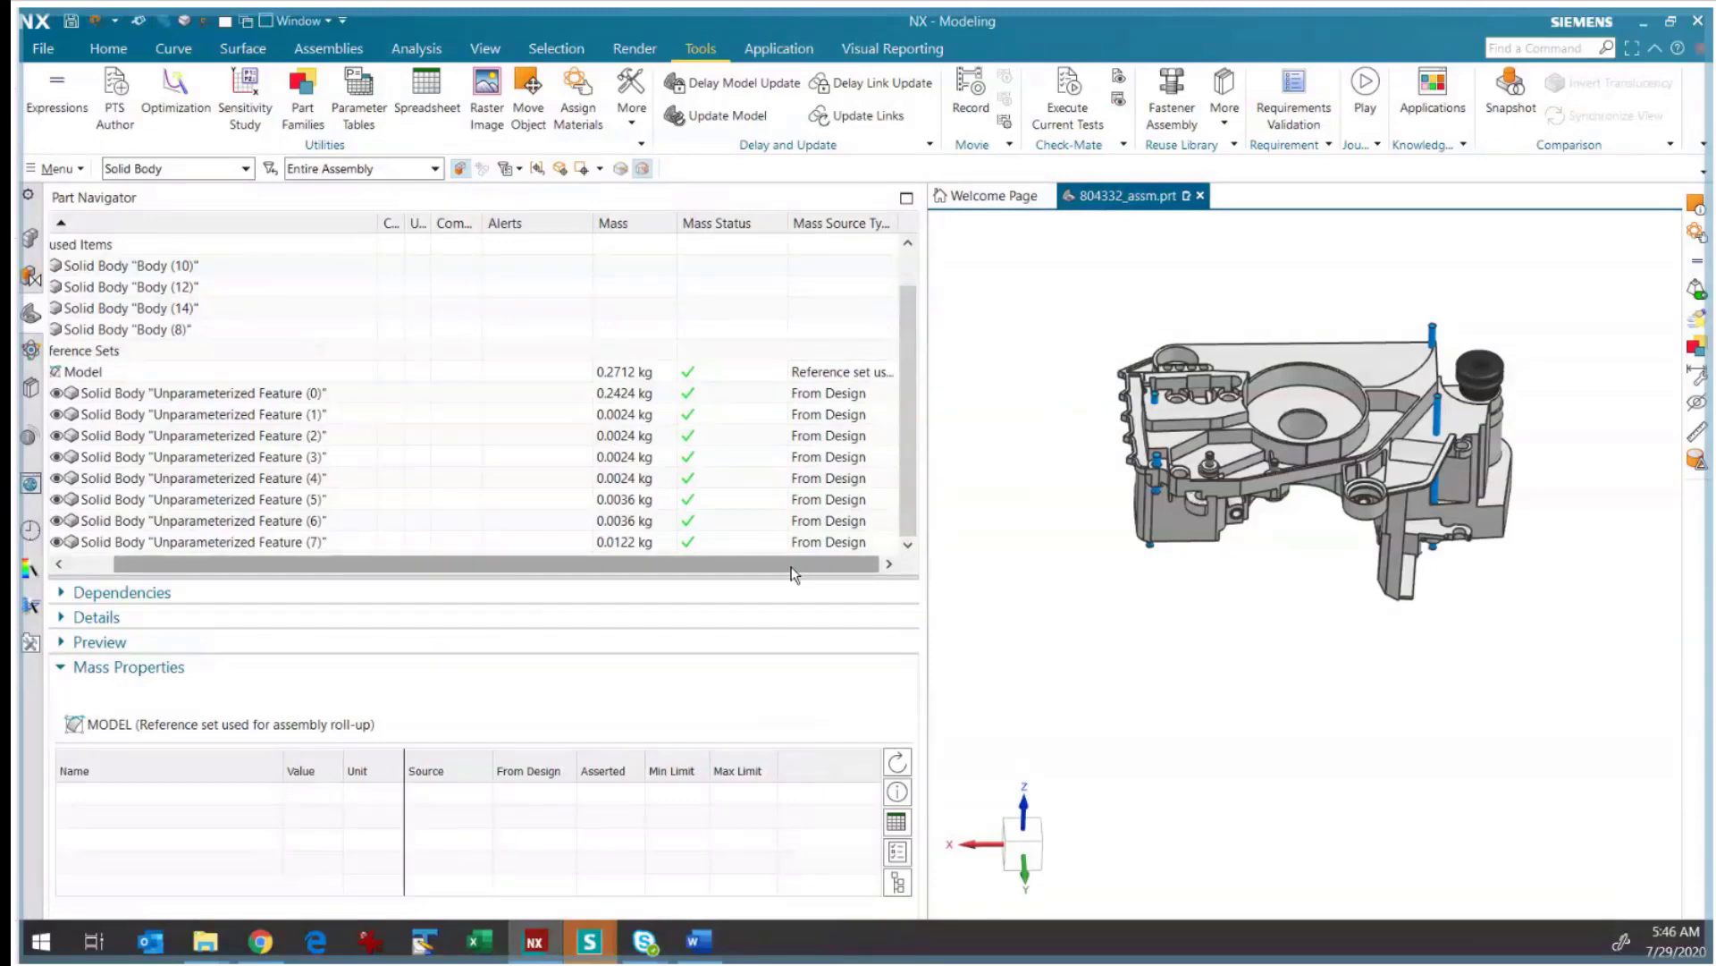
drag(791, 566, 746, 565)
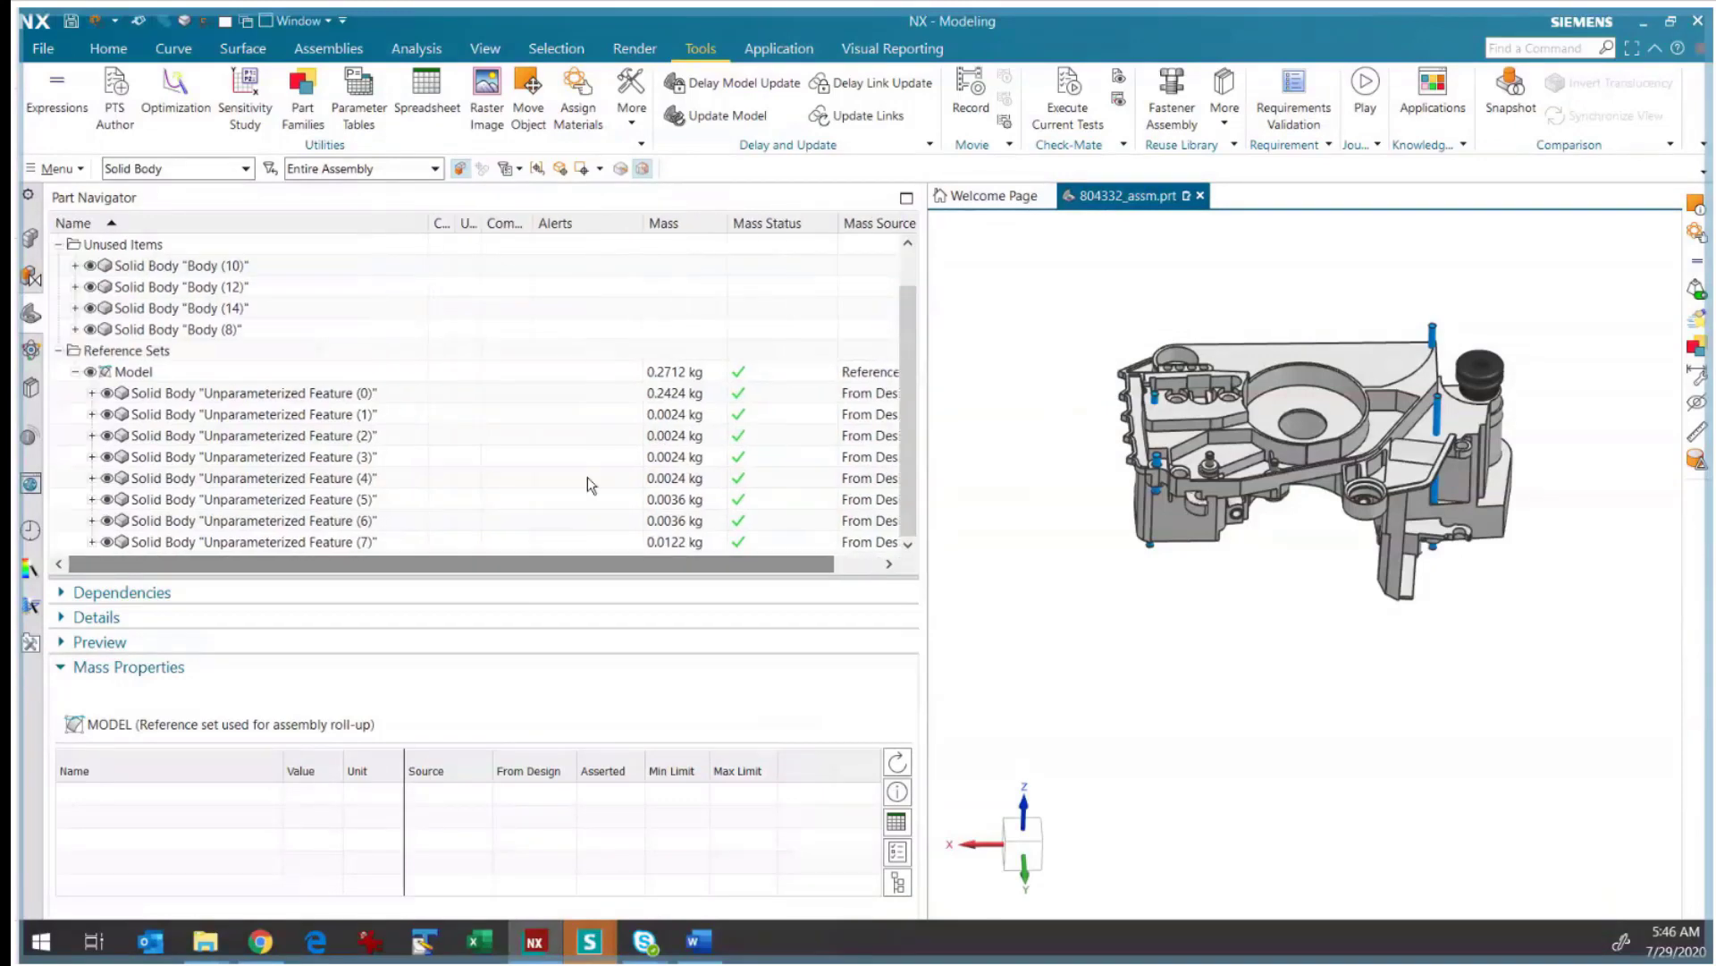
click(587, 478)
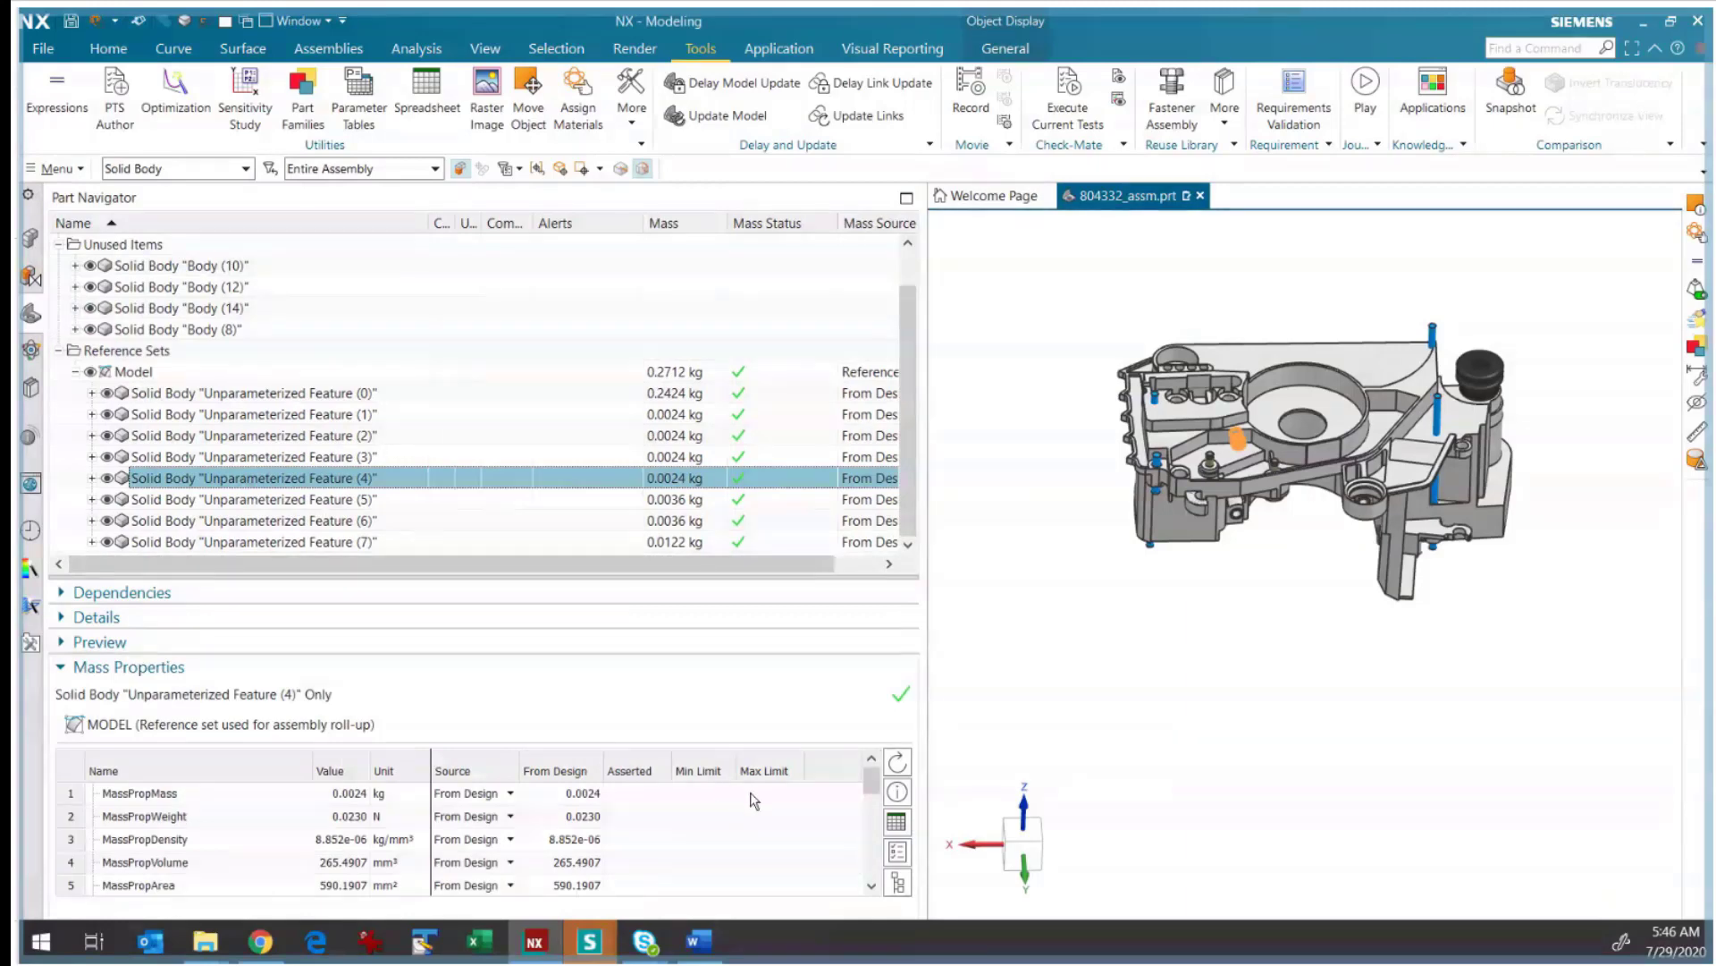